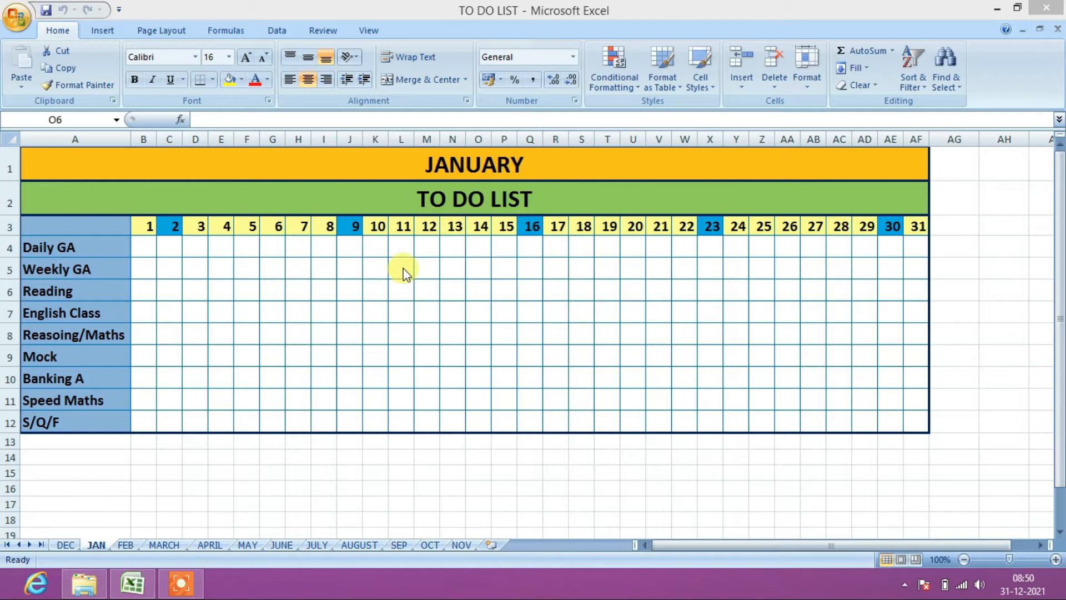
click(403, 270)
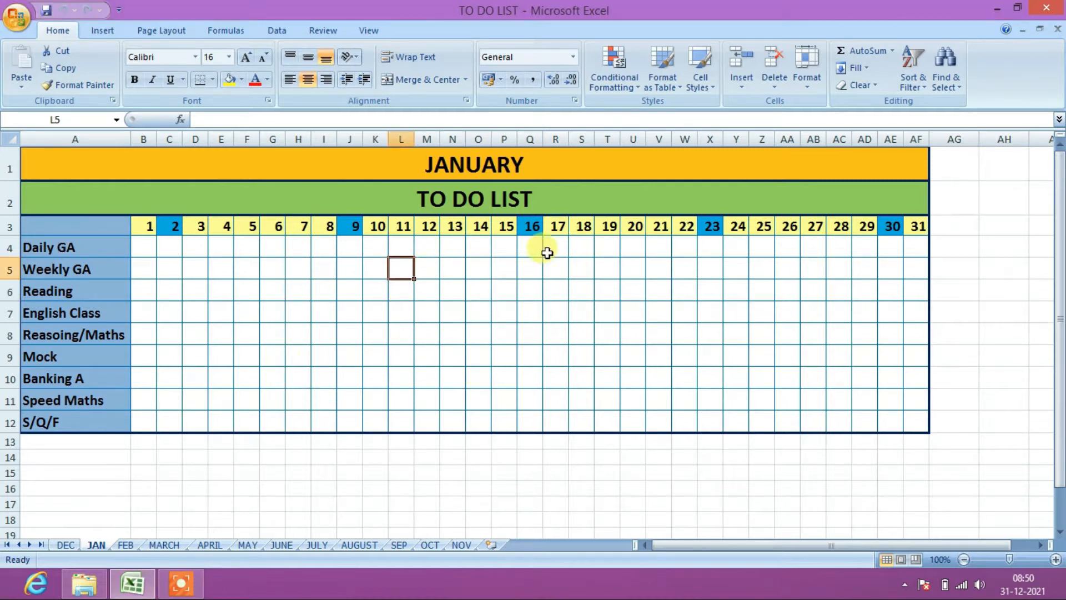
drag(153, 244, 683, 356)
click(674, 404)
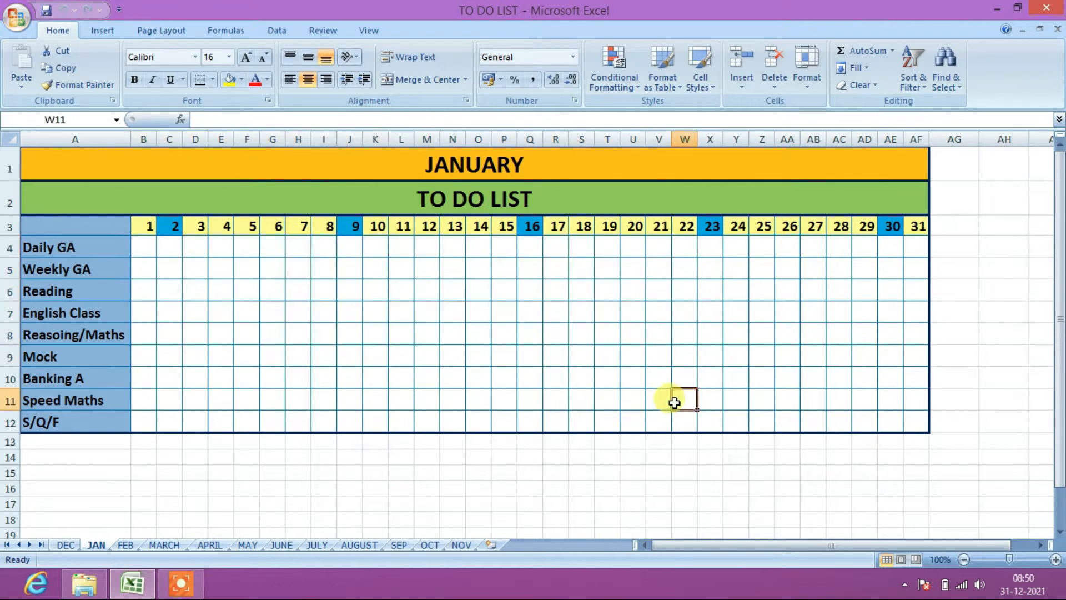
key(Right)
key(Right)
key(Right)
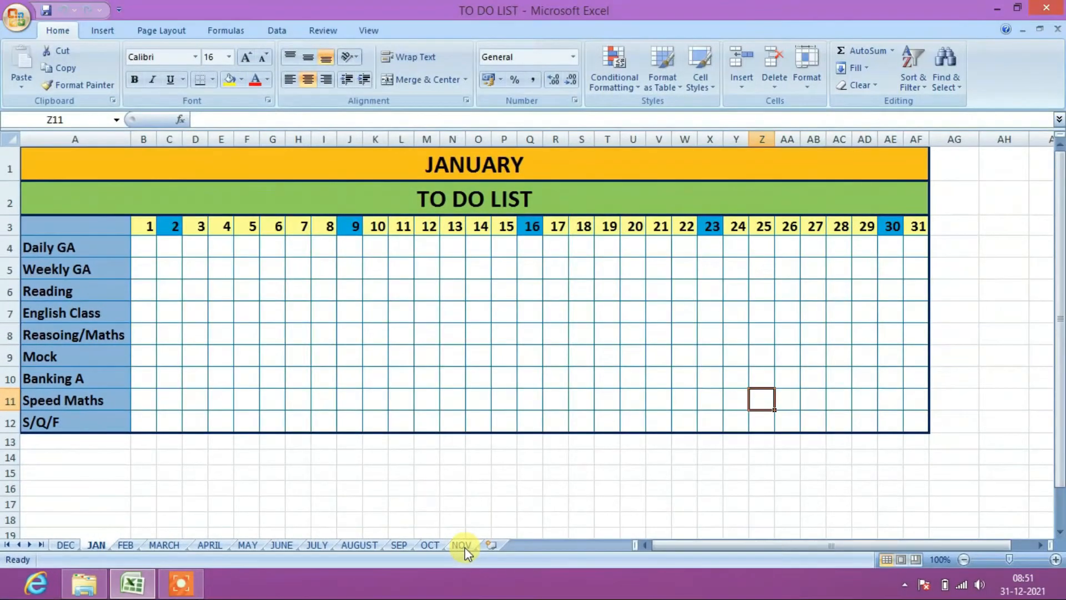
click(272, 333)
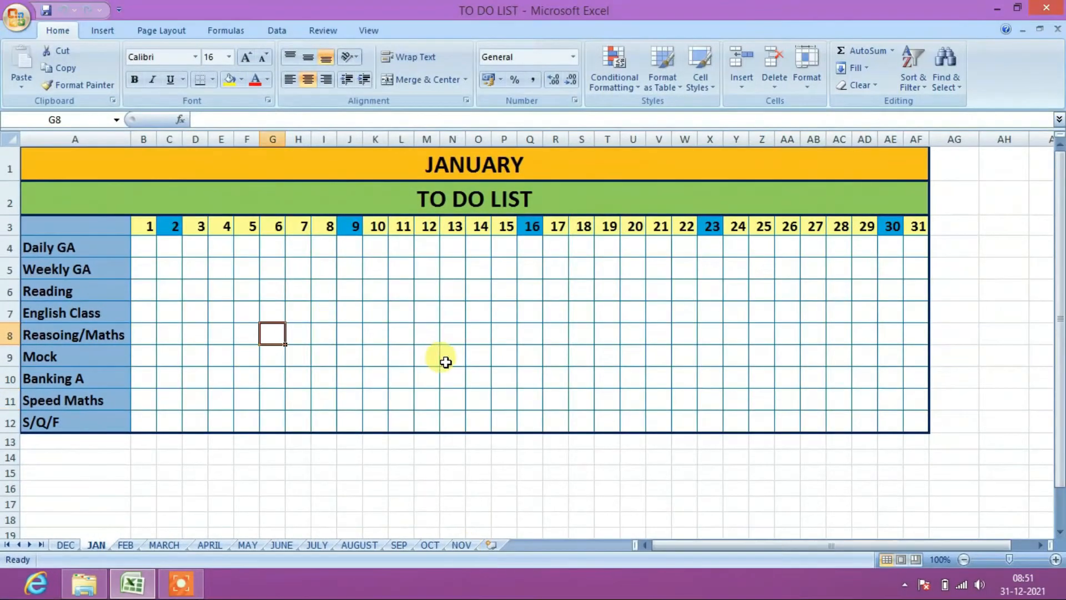
click(349, 290)
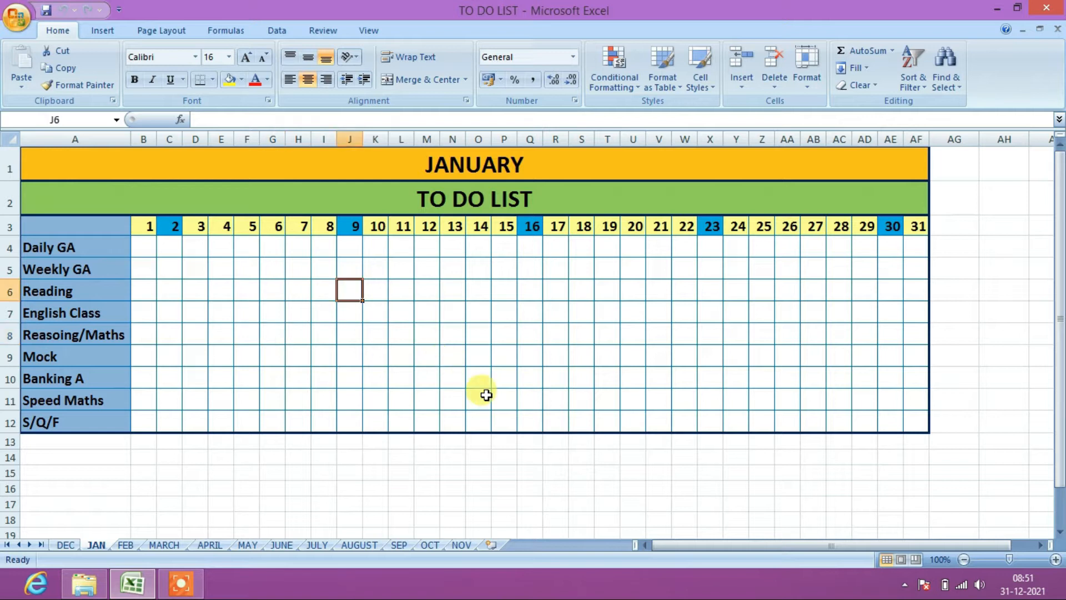
Fill the day 1 column of the January list from Daily GA to S/Q/F with Y, N, Y, Y, Y, N, N, Y, Y.
click(136, 248)
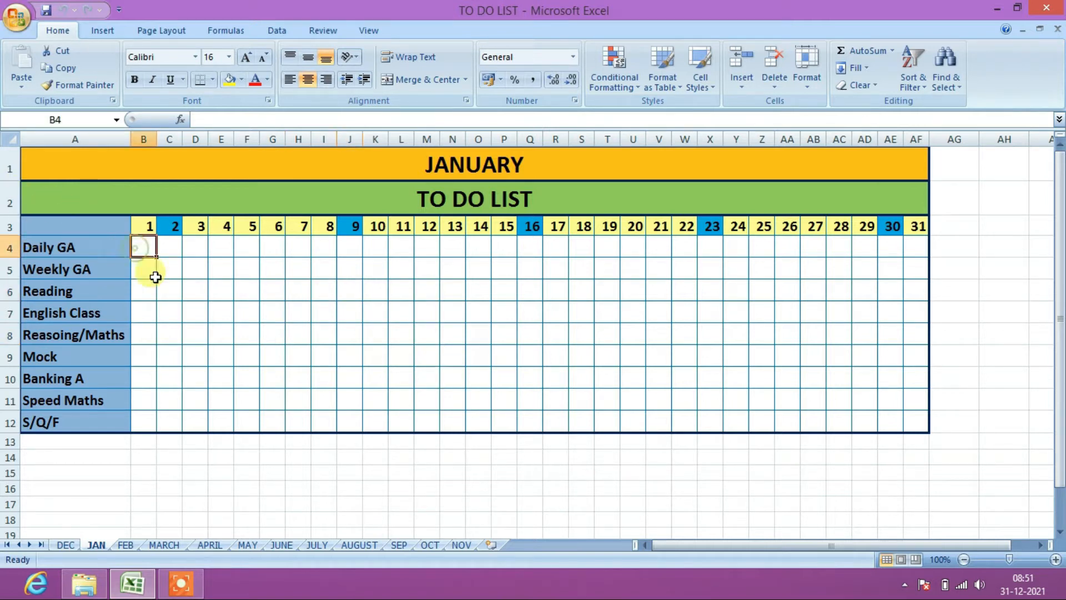
text(Y)
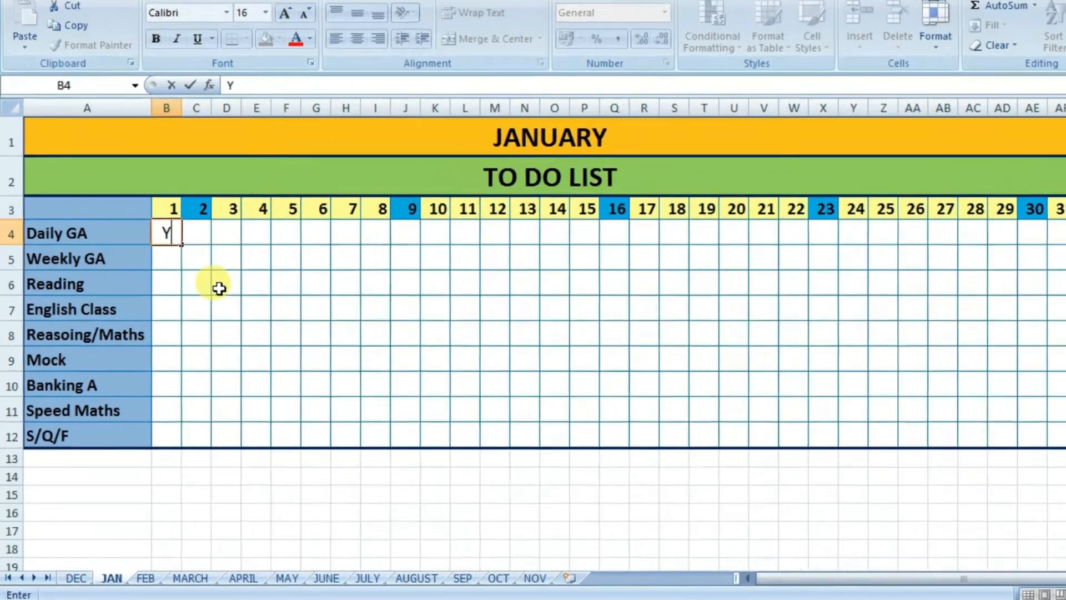
key(Return)
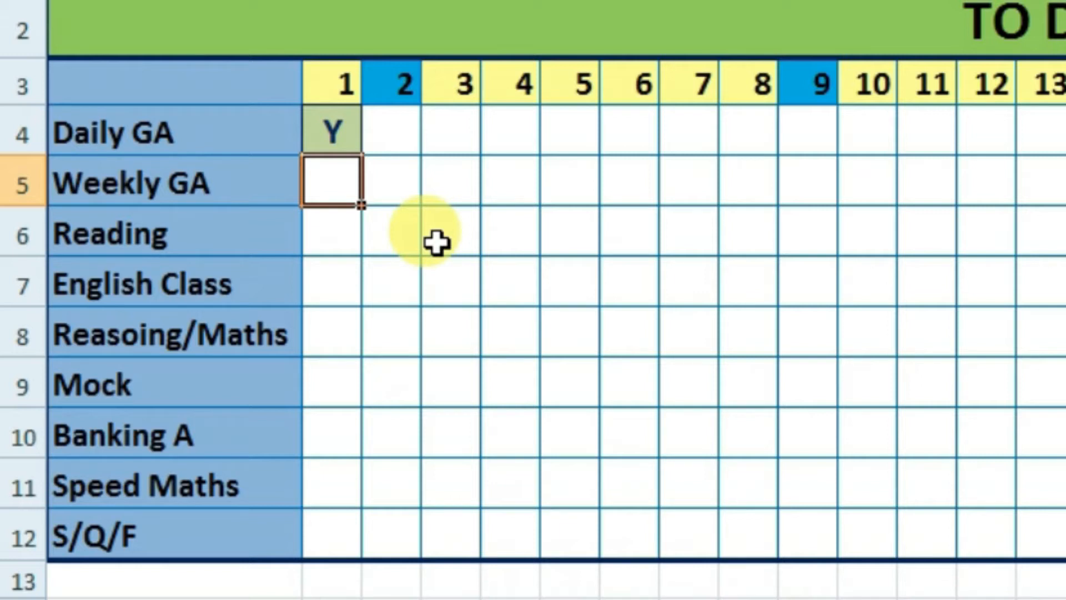
text(N)
key(Return)
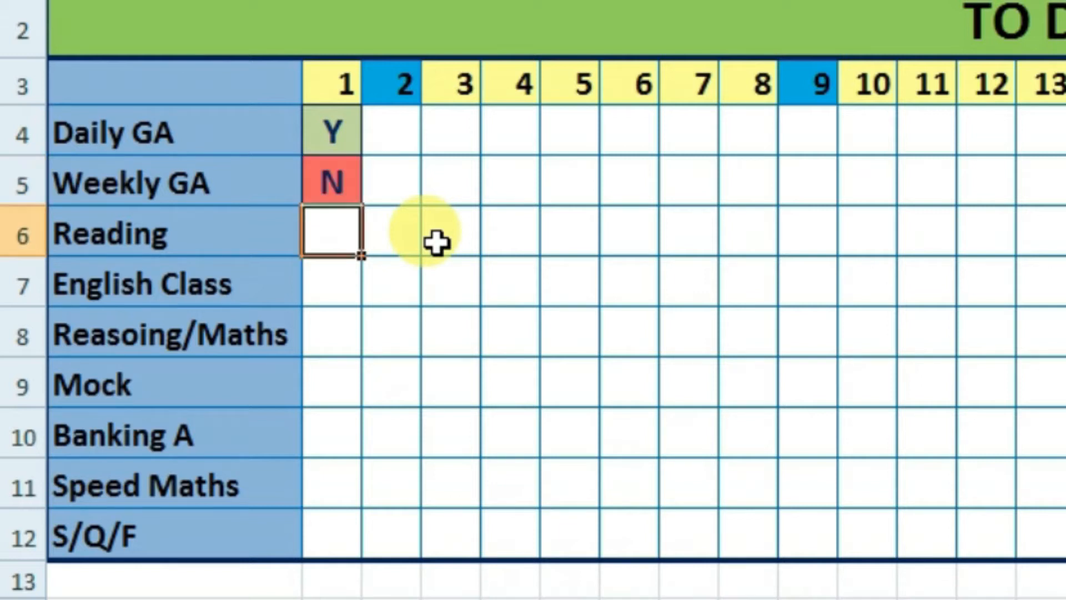
text(Y)
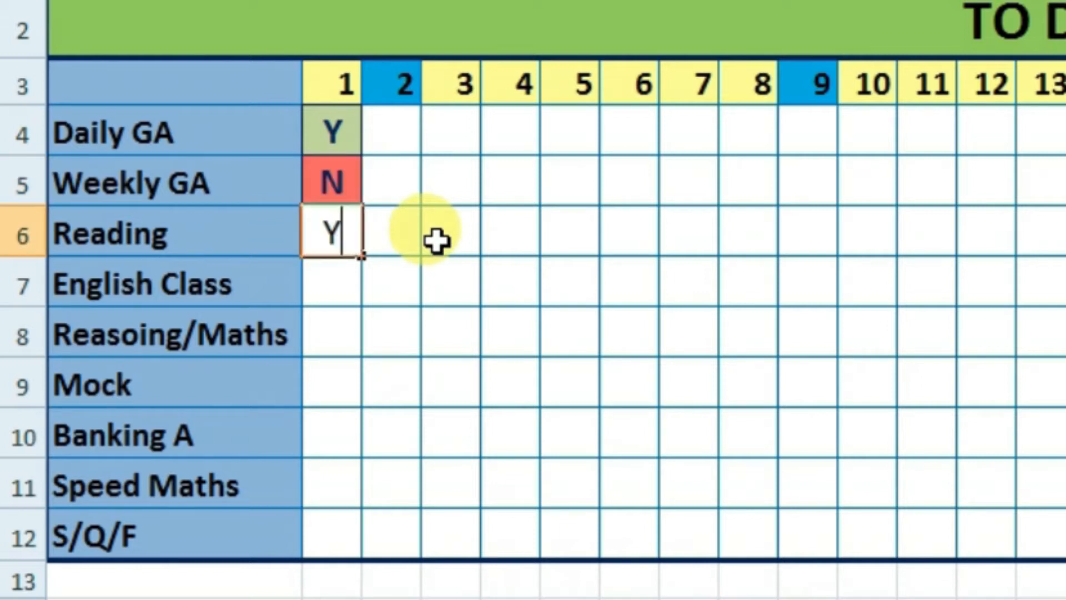
key(Return)
text(Y)
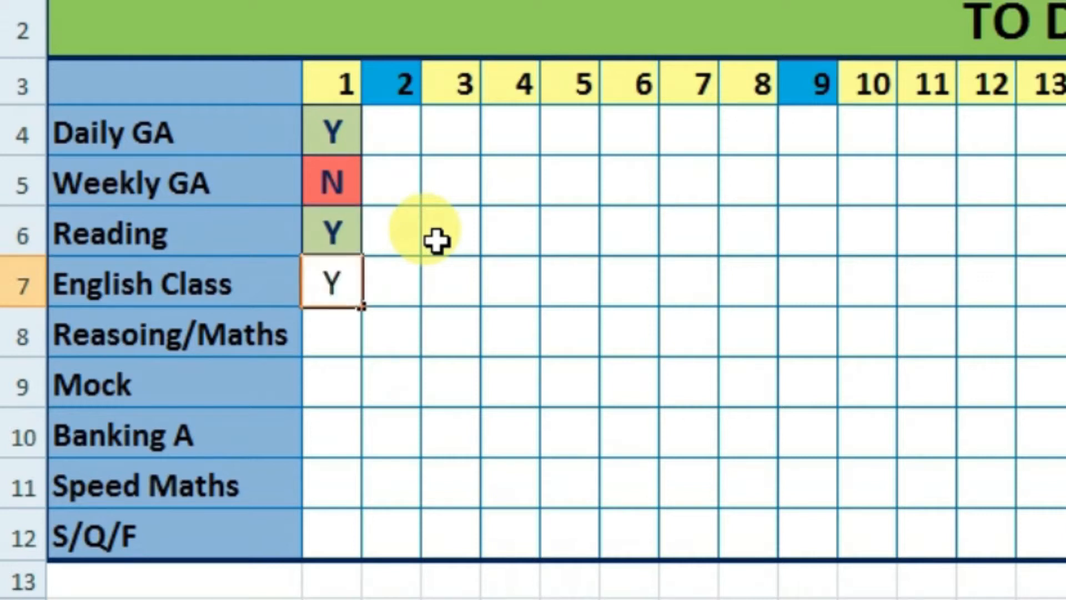
key(Return)
text(Y)
key(Return)
text(N)
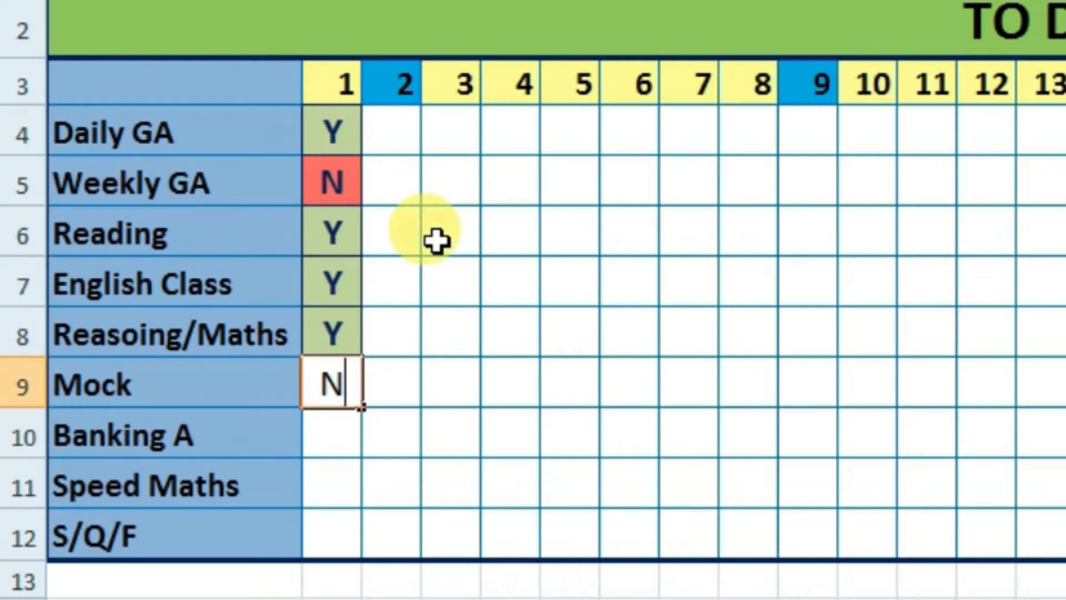
key(Return)
text(N Y Y)
Fill day 2 with Y, Y, Y, N, N, N, Y, Y, Y from Daily GA down, and mark all nine day 3 tasks Y.
click(419, 142)
text(Y)
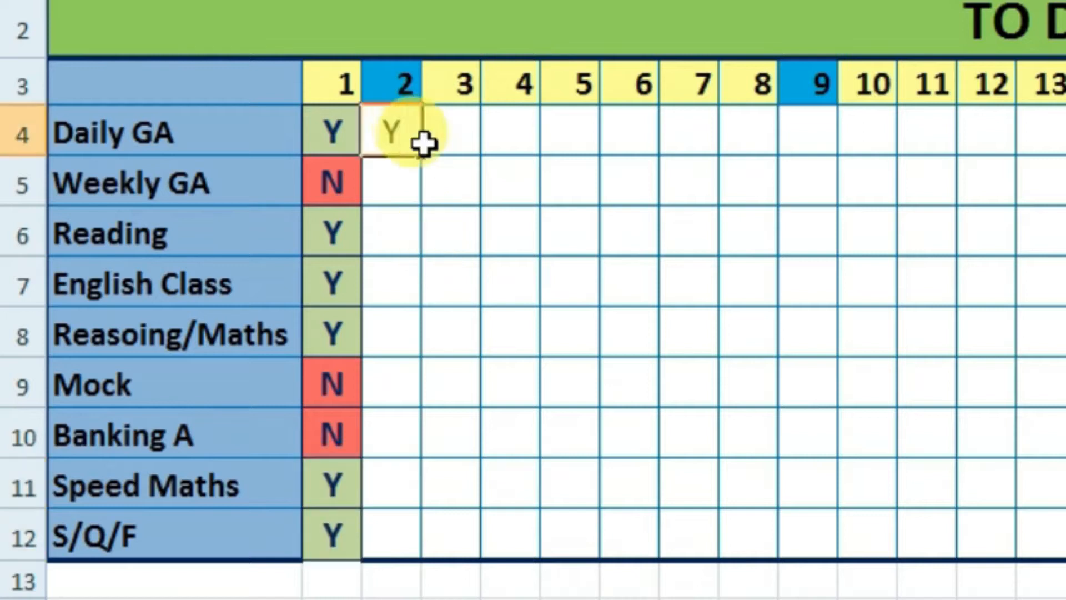
text( Y Y N N N Y Y Y)
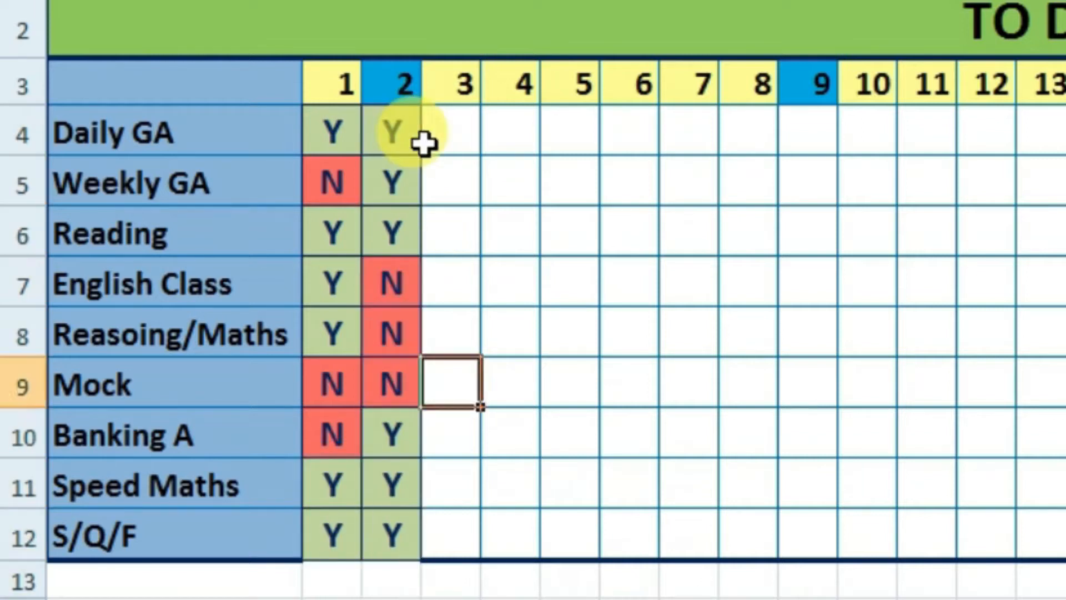
click(424, 143)
text(Y Y Y Y Y Y Y Y Y)
Fill the day 4 column from Daily GA to S/Q/F with N, N, N, N, Y, N, N, Y, Y.
key(Right)
key(Up)
key(Up)
key(Up)
key(Up)
key(Up)
key(Up)
key(Up)
key(Up)
key(Up)
text(N N N N Y N N)
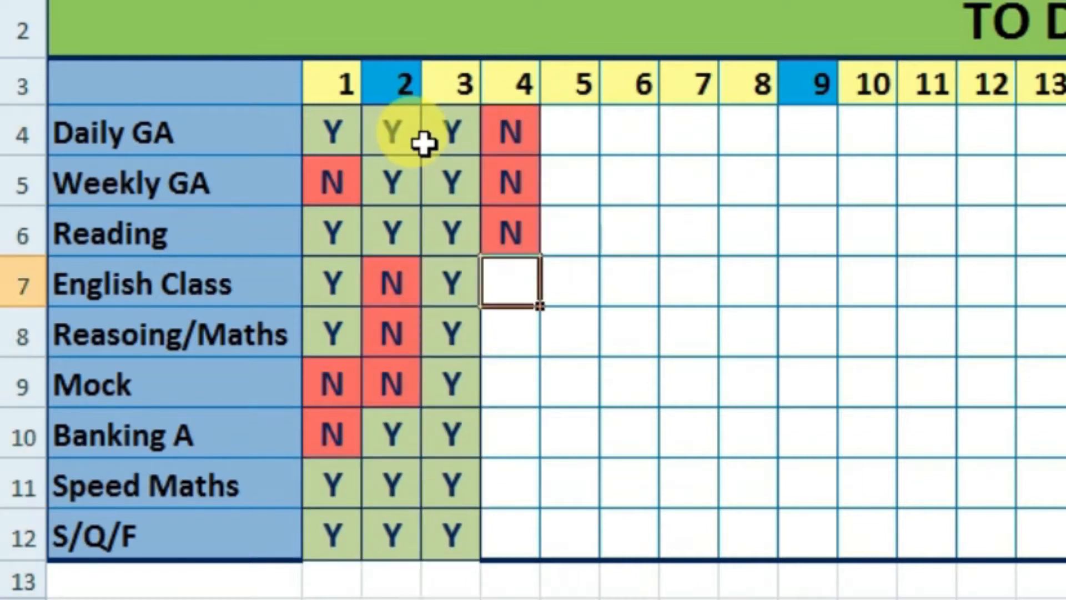
text( Y Y)
key(Right)
key(Up)
key(Up)
key(Up)
key(Up)
key(Up)
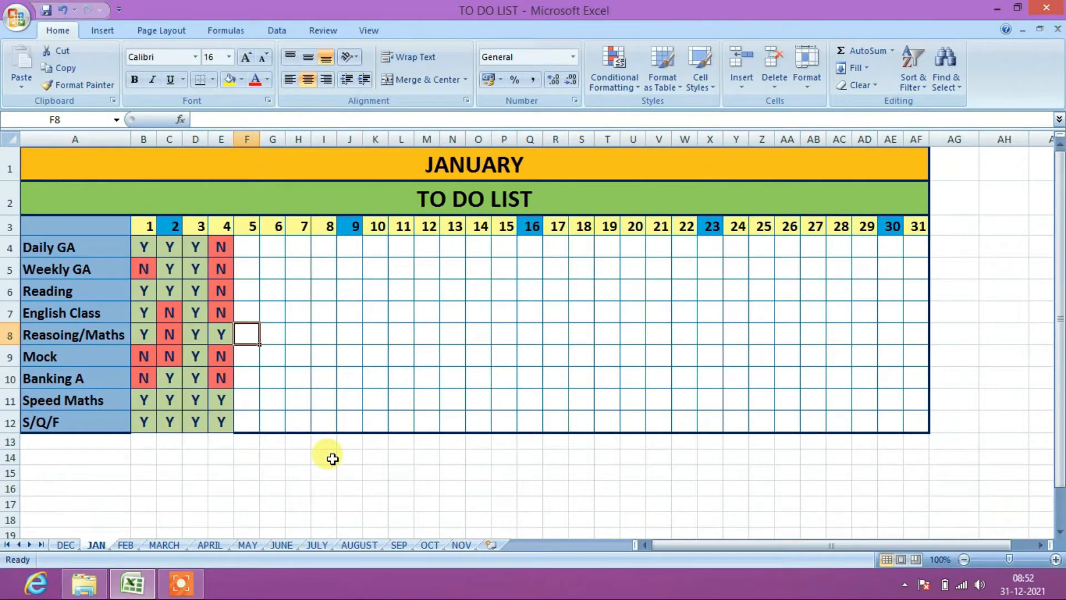
click(172, 421)
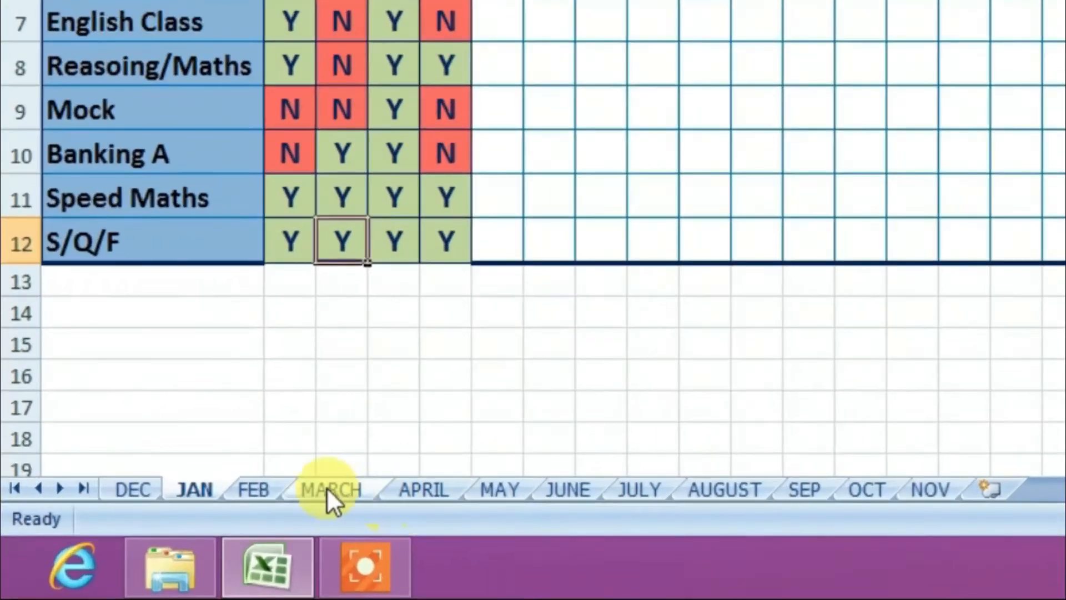
Look through the FEB, MARCH and APRIL sheets and return to the JAN sheet.
click(125, 544)
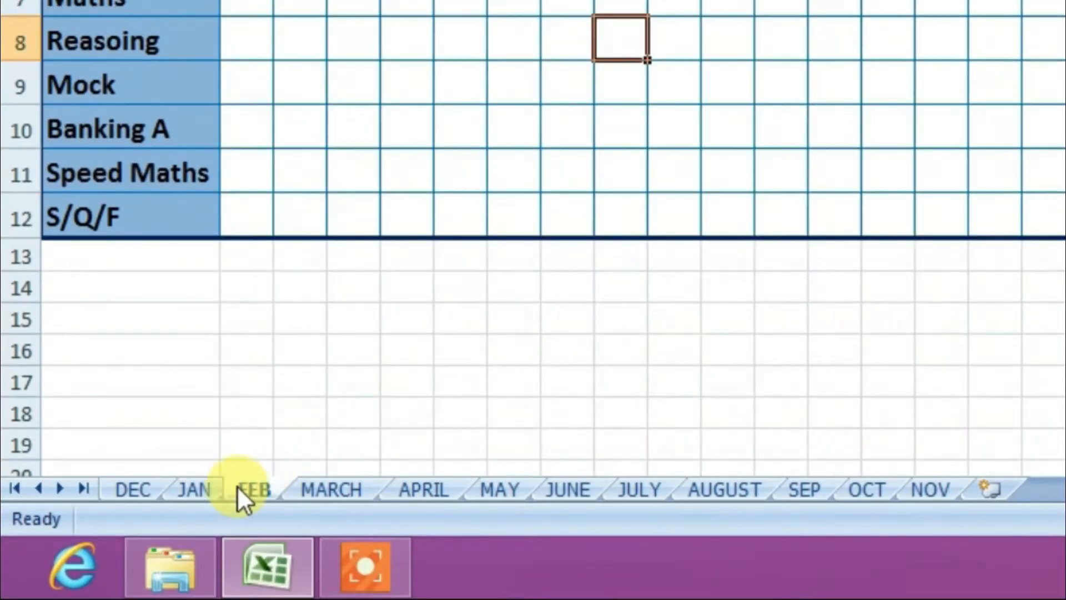
click(205, 489)
click(247, 488)
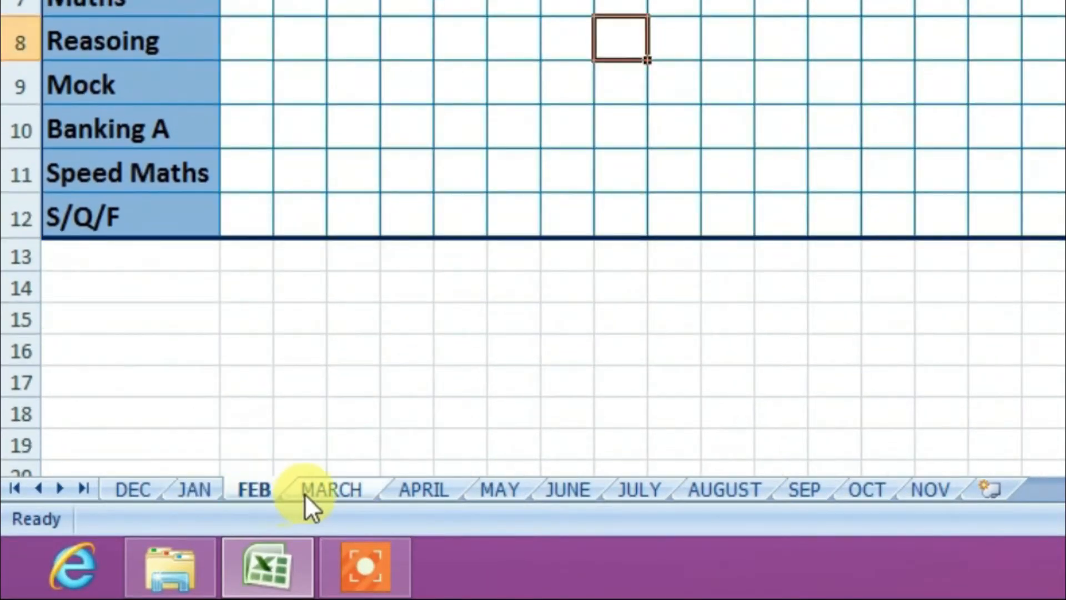
click(311, 491)
click(423, 489)
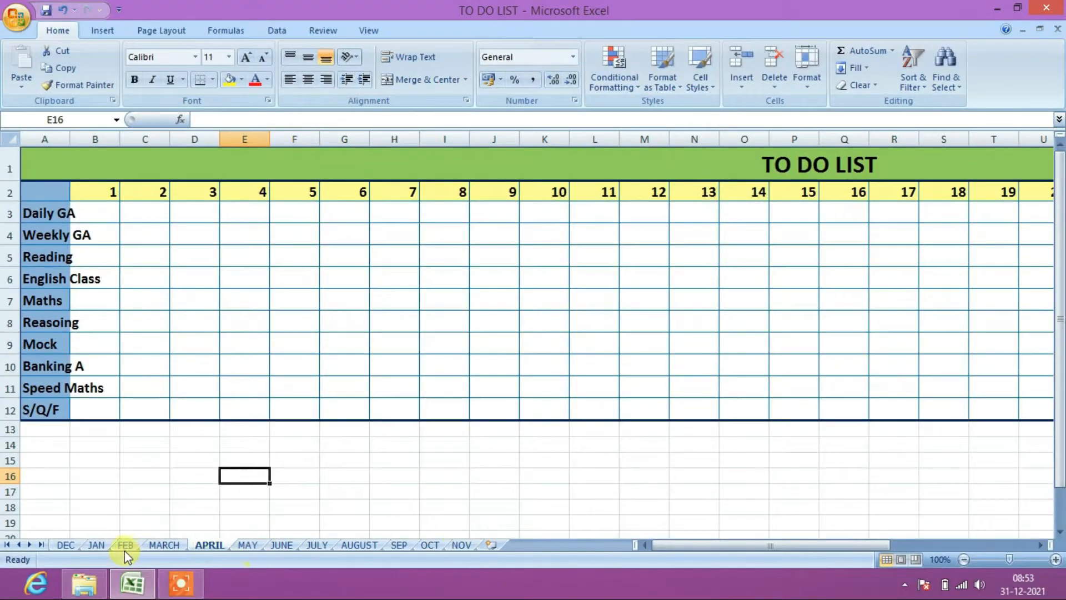
click(96, 544)
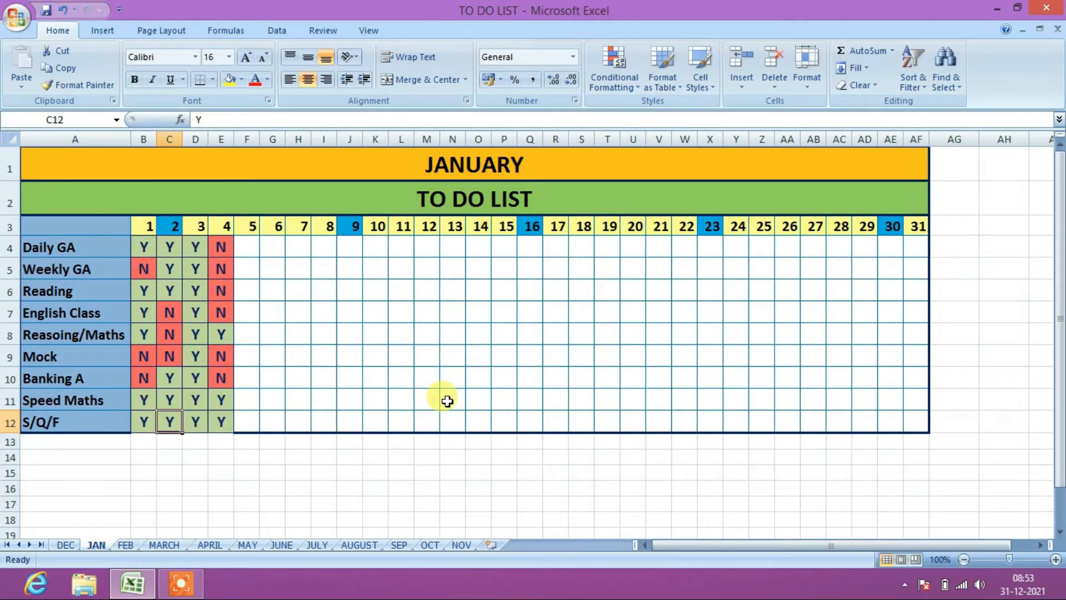
Close the TO DO LIST workbook and launch Microsoft Office Excel 2007 with a blank workbook.
click(16, 16)
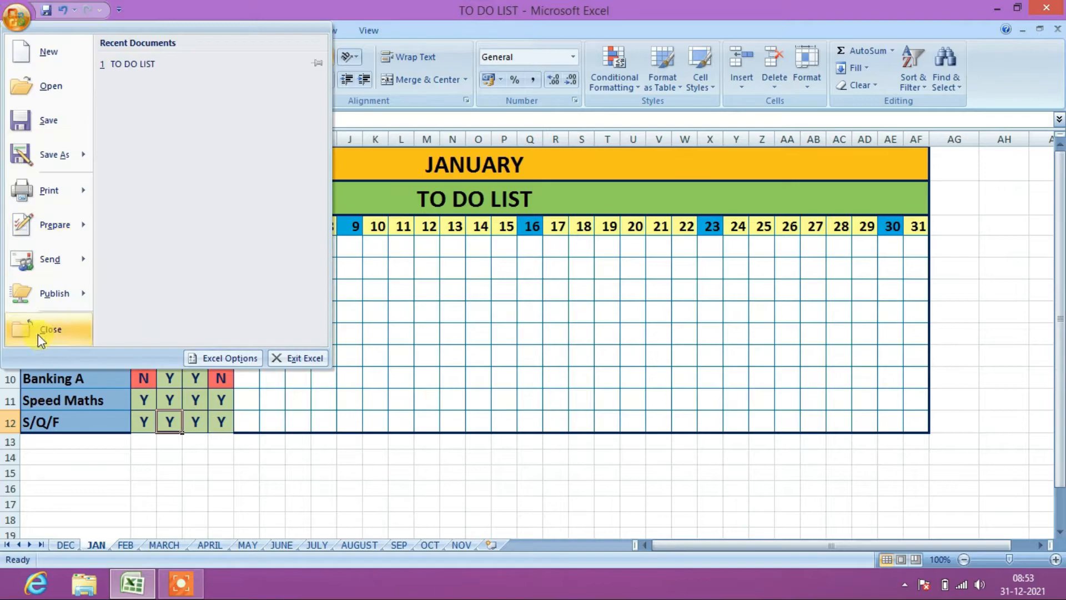
click(38, 334)
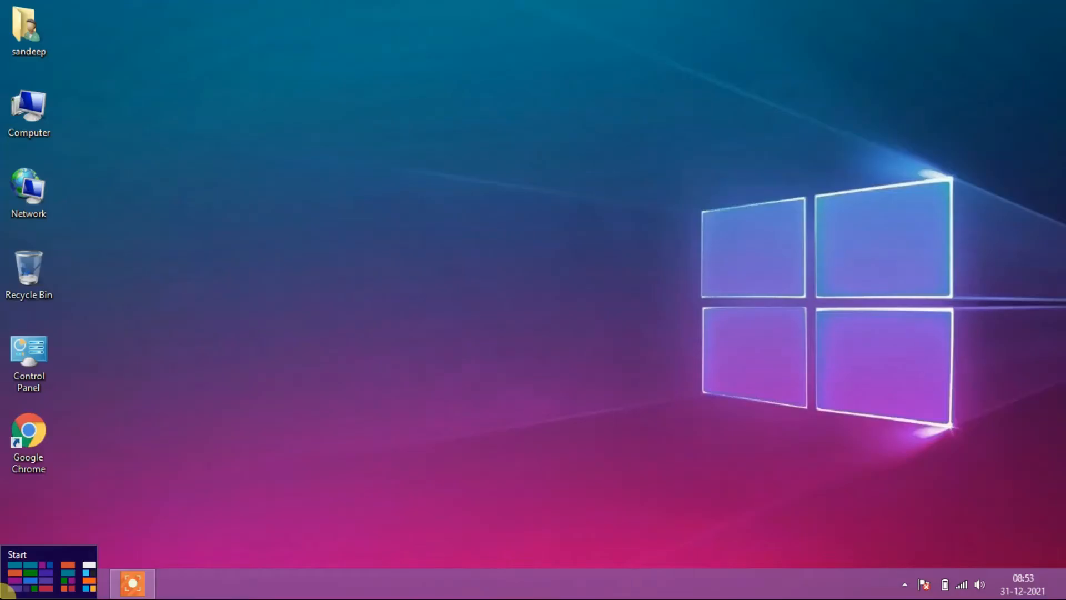
click(8, 589)
text(EXCEL)
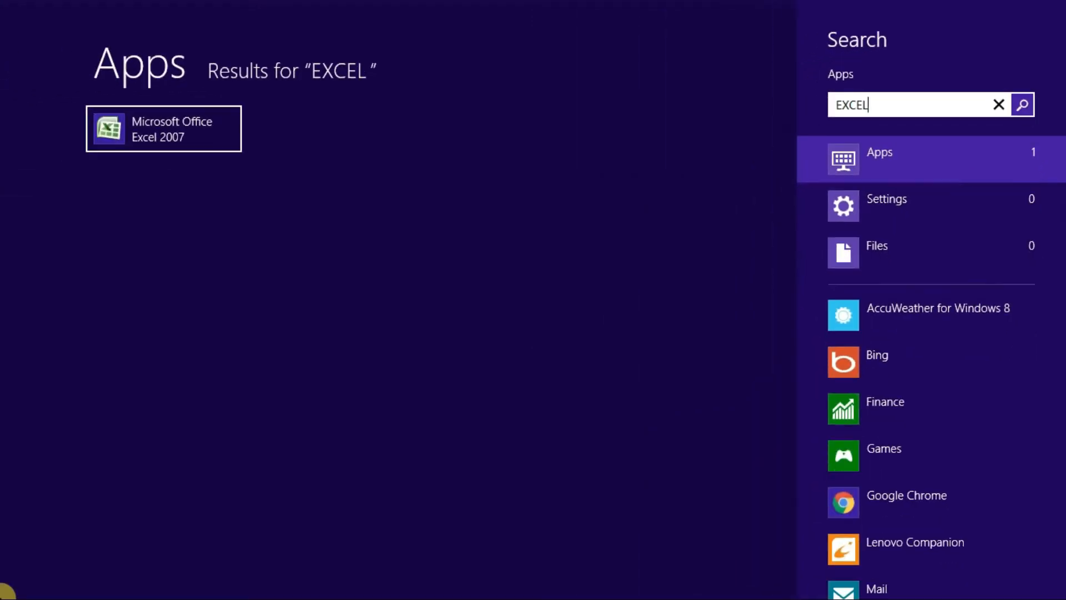
key(Return)
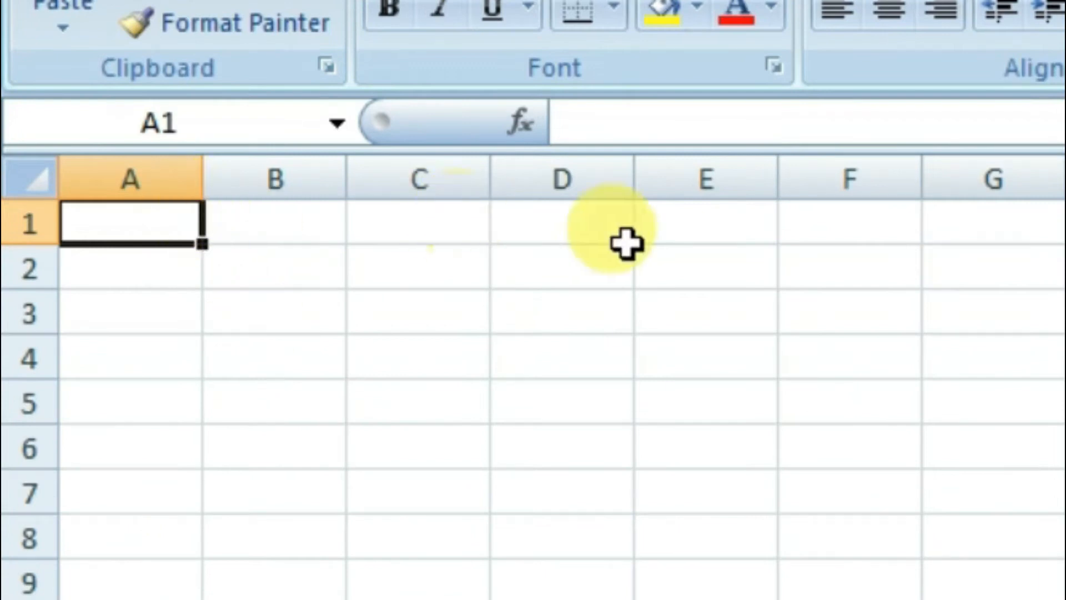
Enter the first two day numbers, 1 in cell B3 and 2 in cell C3.
click(251, 326)
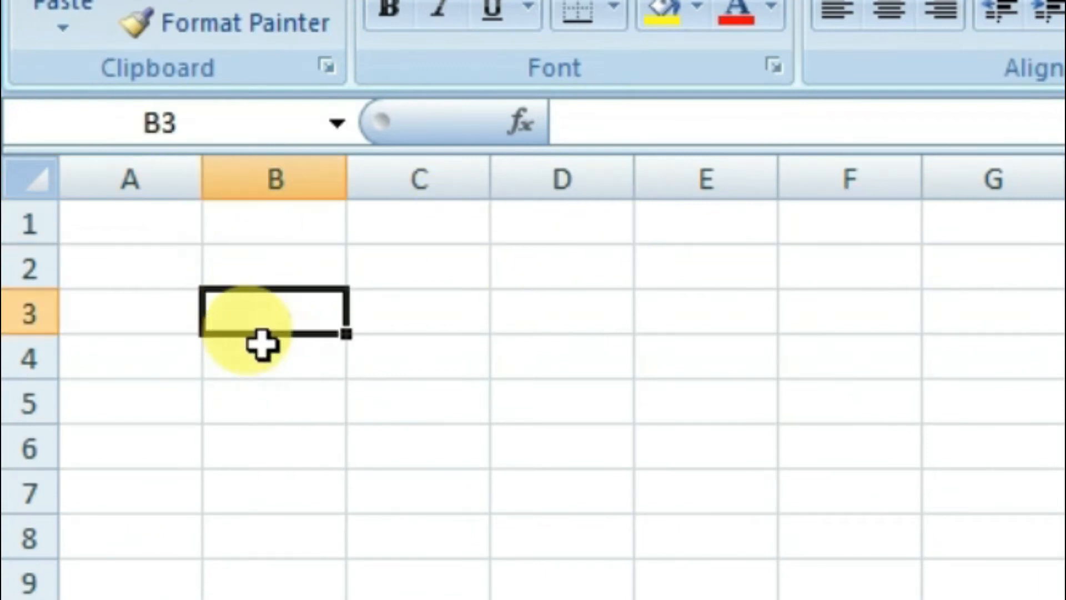
text(1)
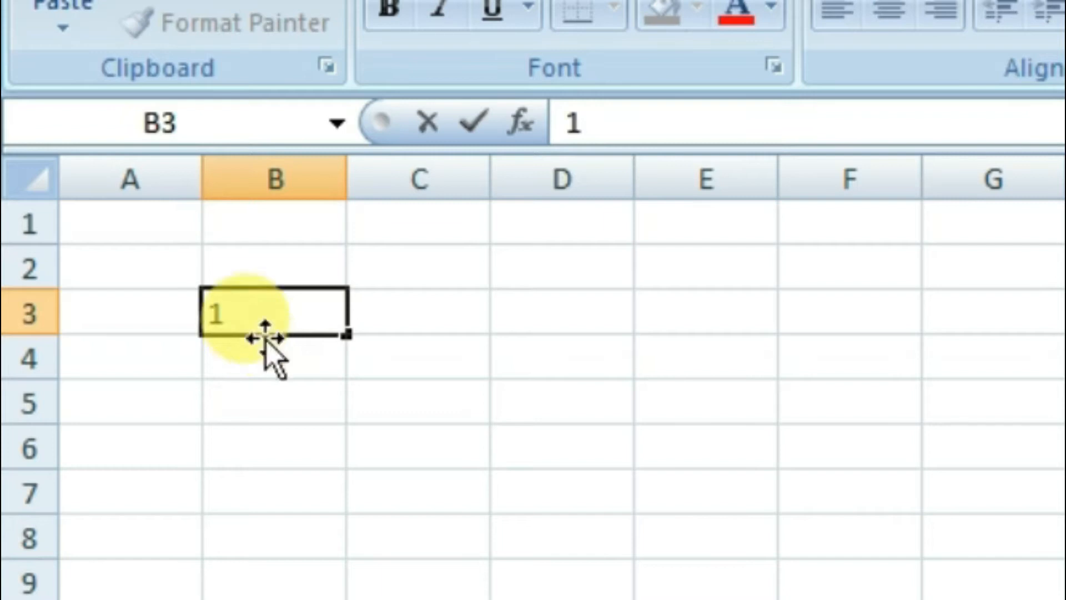
key(Tab)
text(2)
key(Tab)
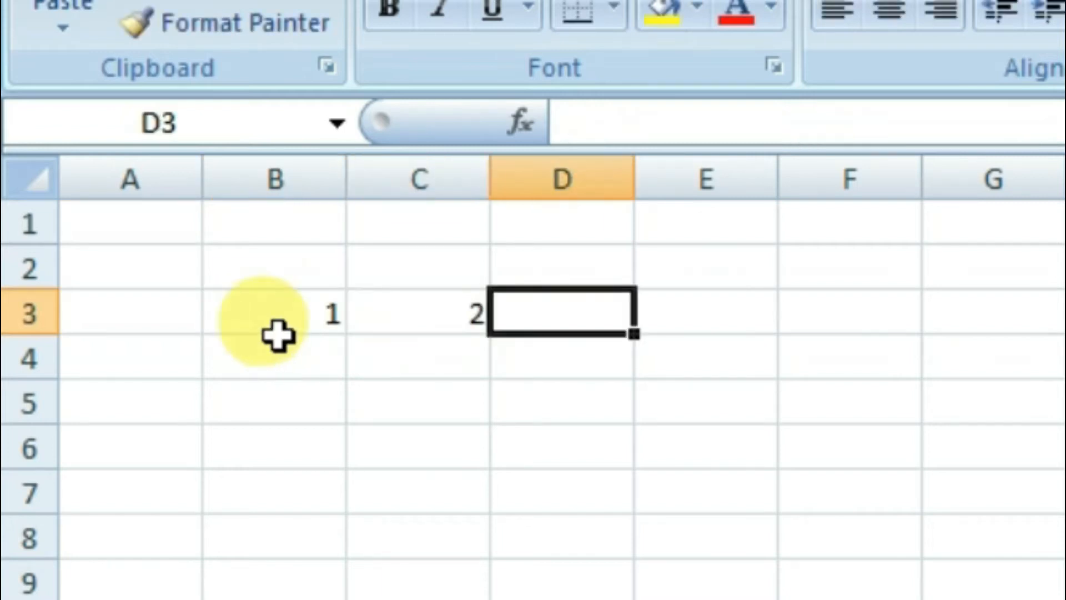
Extend the number series from B3:C3 along row 3 to 31 in cell AF3.
drag(281, 319, 400, 319)
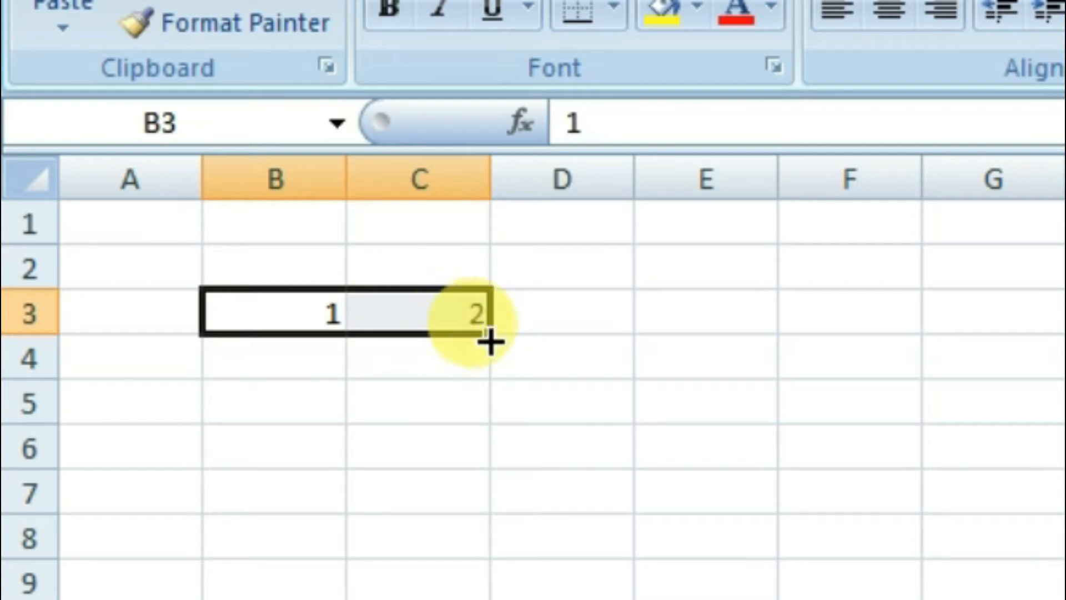
drag(489, 340, 767, 331)
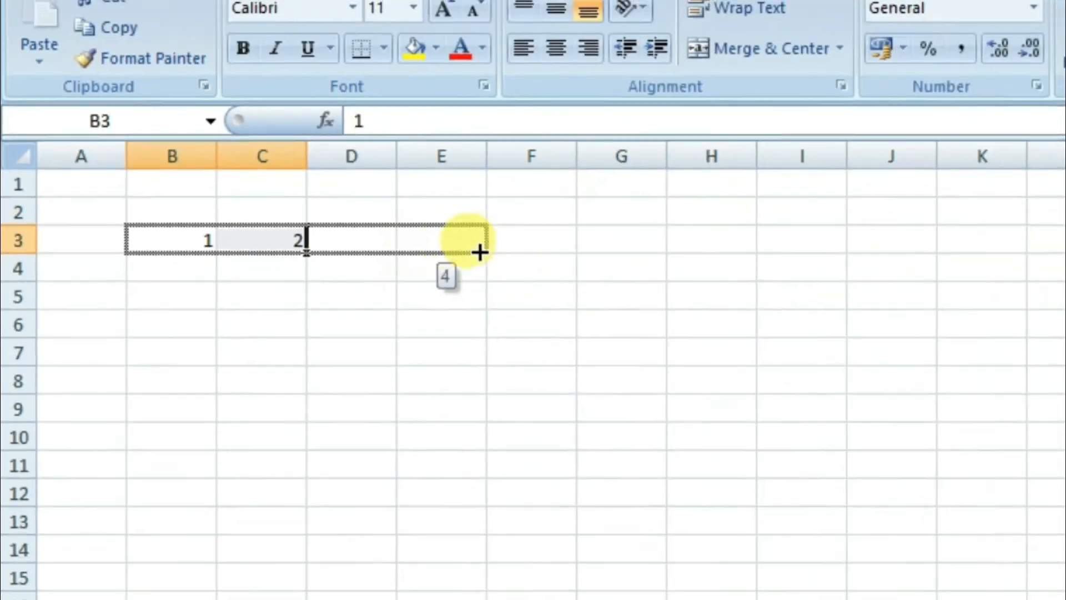
drag(479, 253, 819, 244)
drag(460, 188, 894, 192)
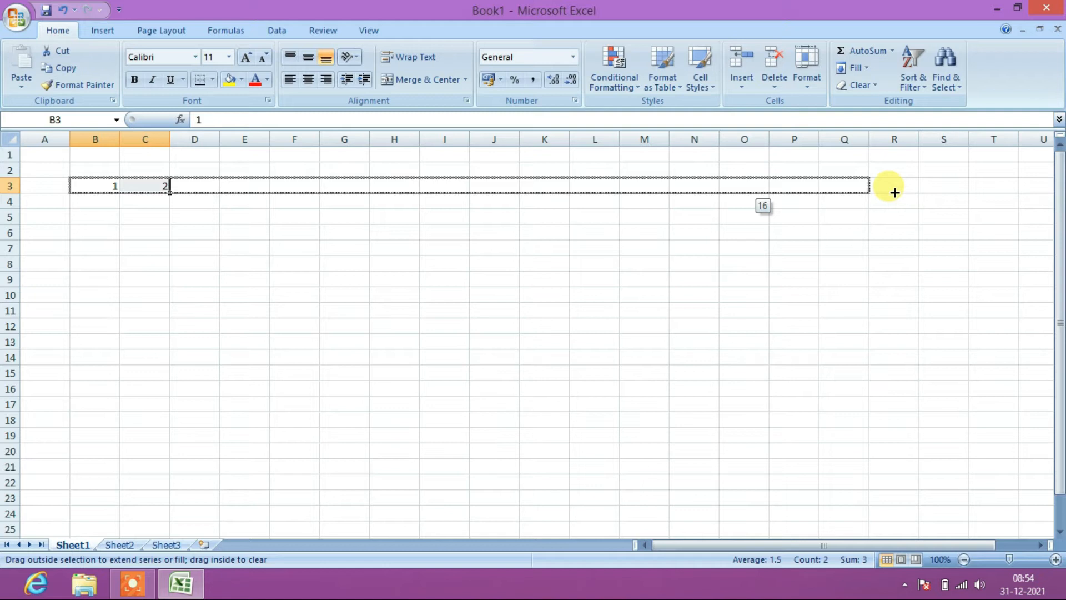
drag(894, 193, 521, 188)
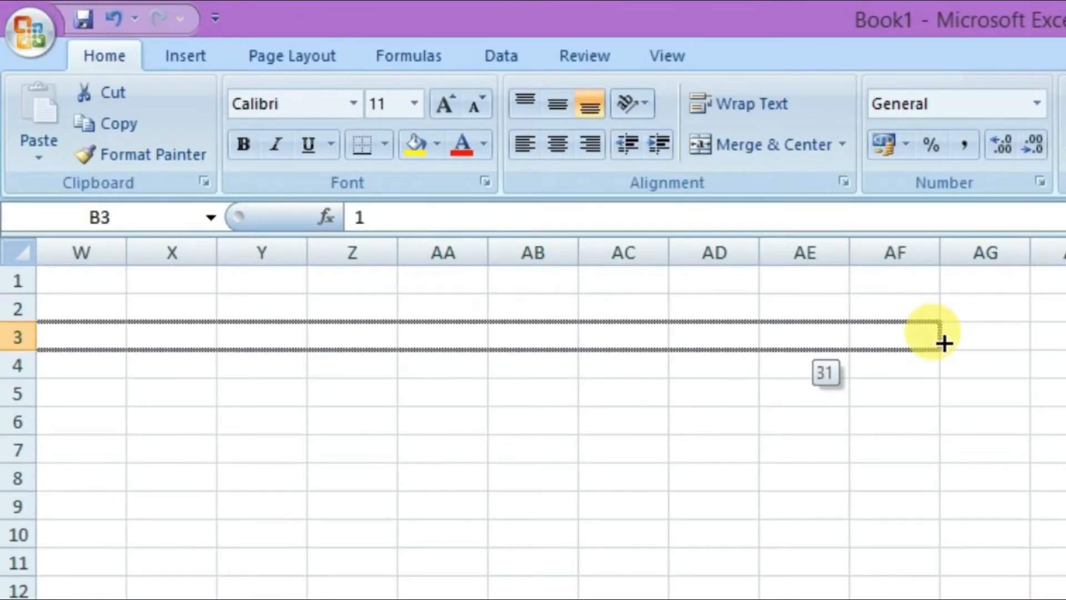
drag(944, 343, 945, 344)
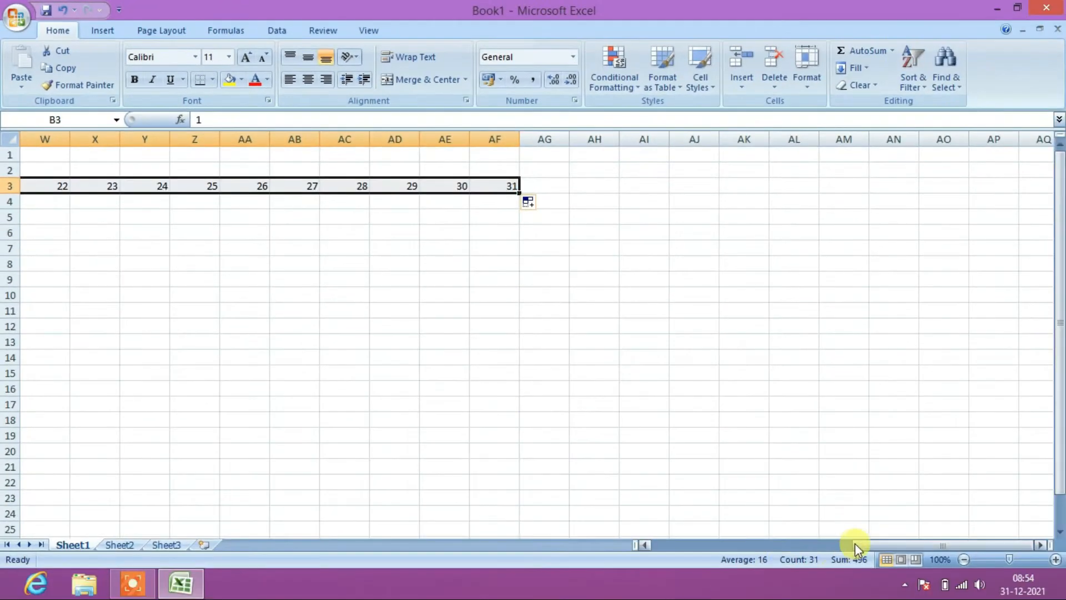
drag(855, 547, 661, 547)
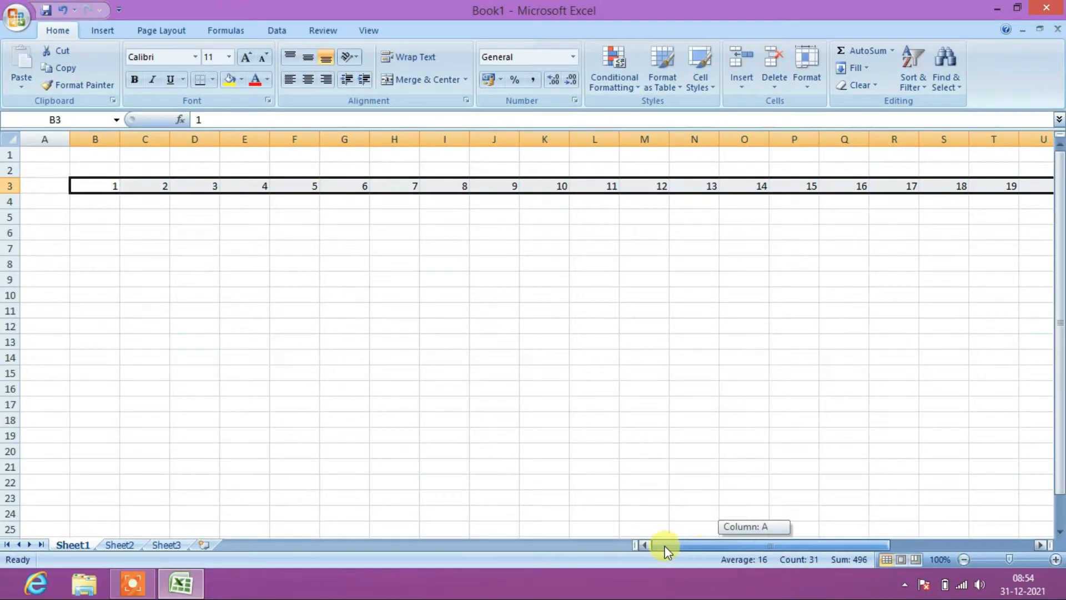
click(291, 291)
key(Up)
key(Right)
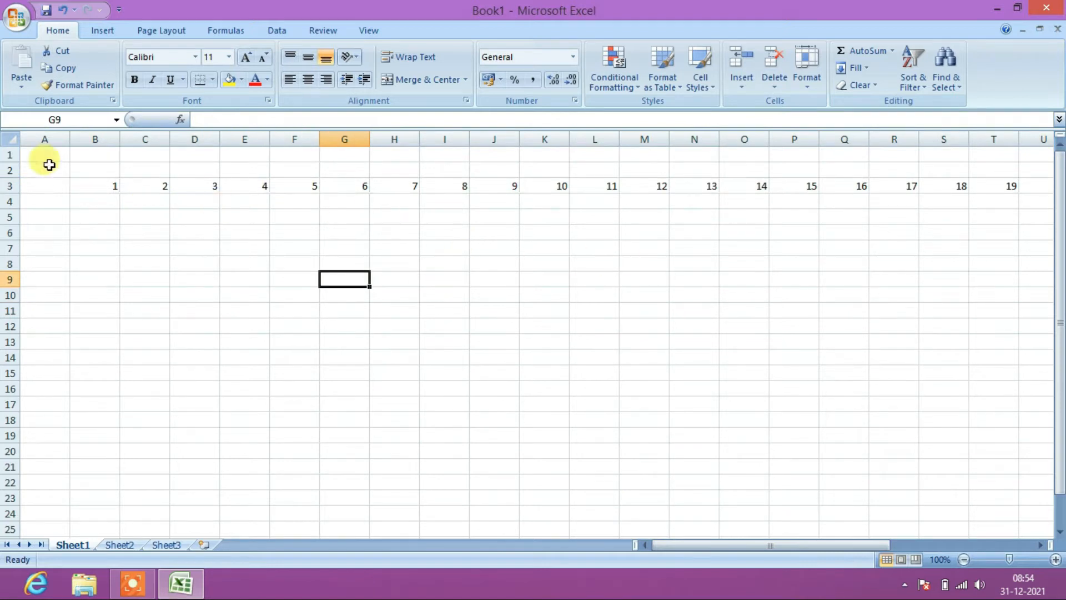
Select columns B through AF and narrow them all to a uniform compact width around the day numbers.
drag(89, 139, 994, 190)
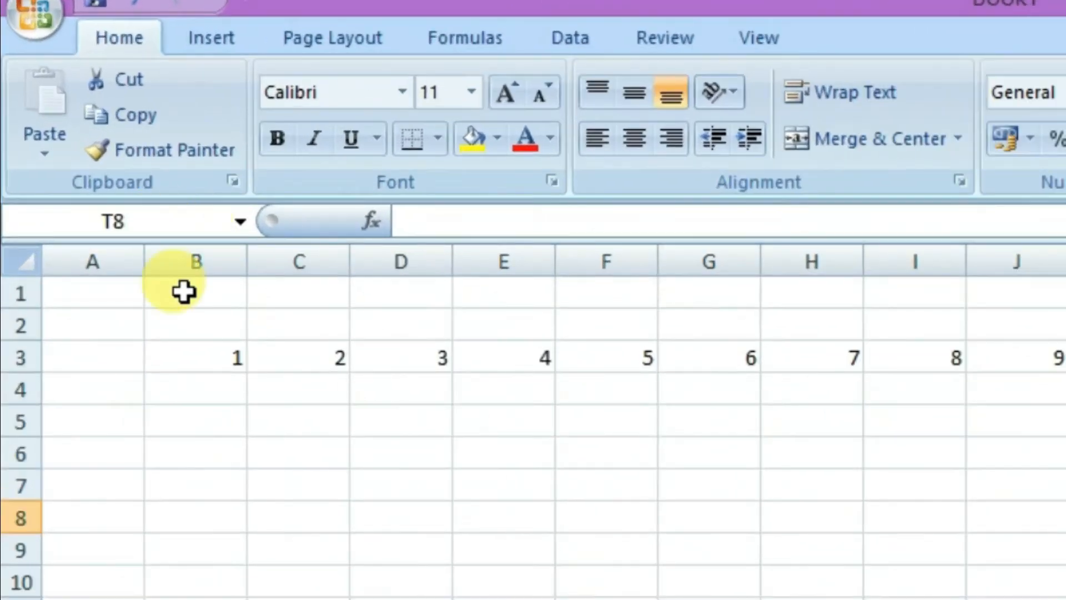
click(183, 291)
key(shift+Down)
key(shift+Down)
key(shift+Down)
drag(176, 258, 1065, 283)
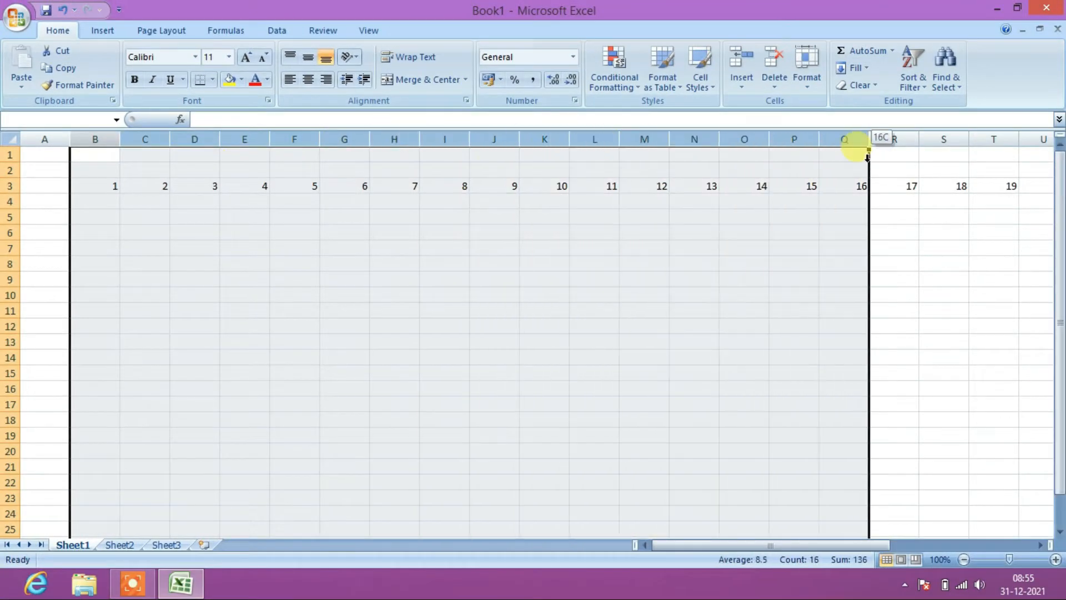
drag(867, 157, 960, 180)
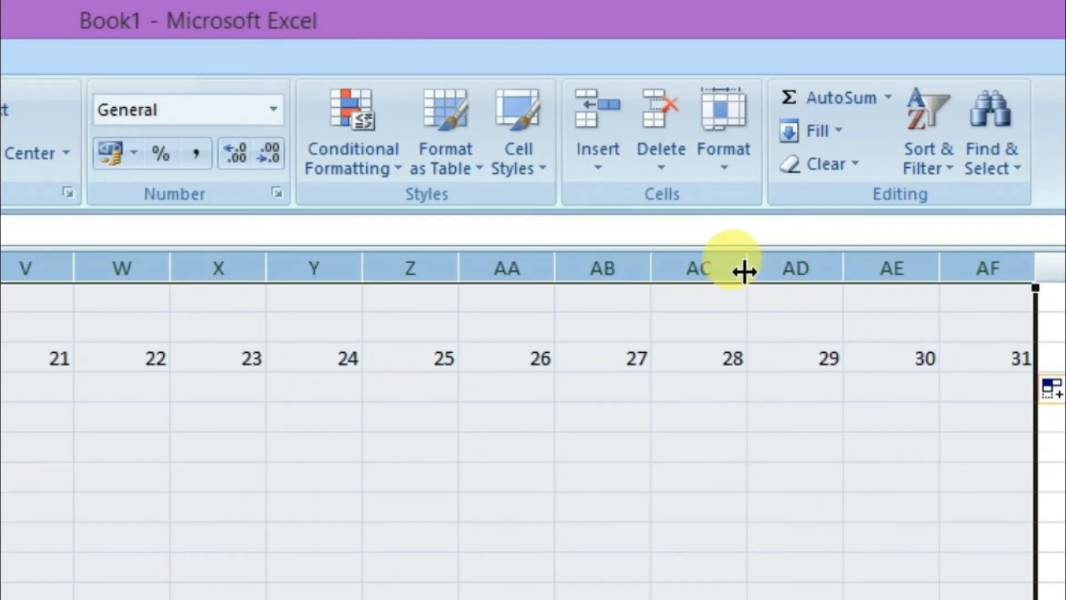
drag(744, 271, 703, 273)
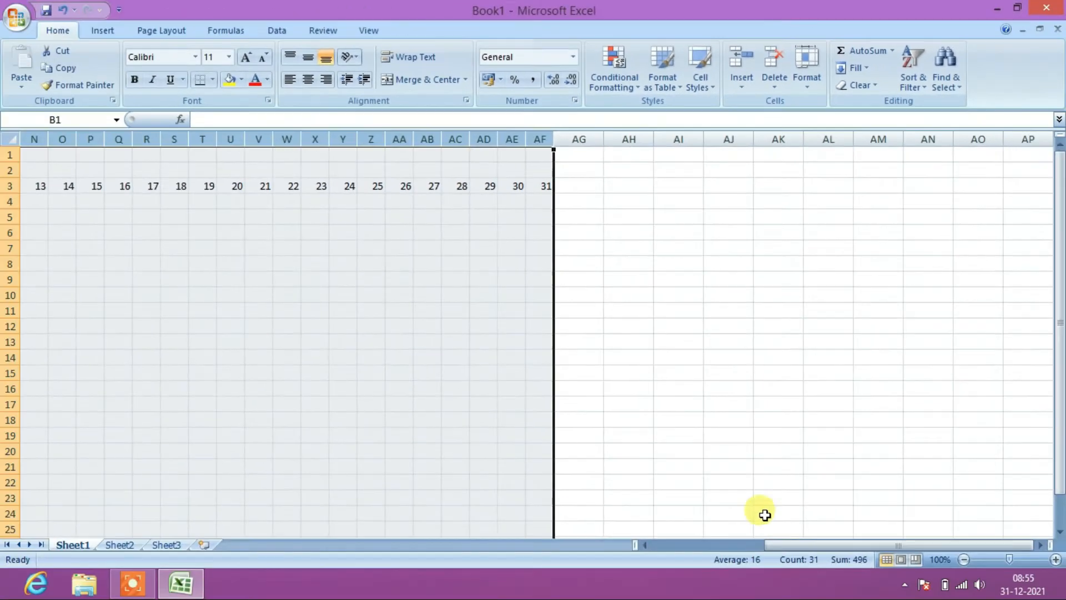
Format the day numbers in B3:AF3 as bold, font size 14 and horizontally centred.
drag(775, 545, 642, 550)
drag(916, 185, 71, 185)
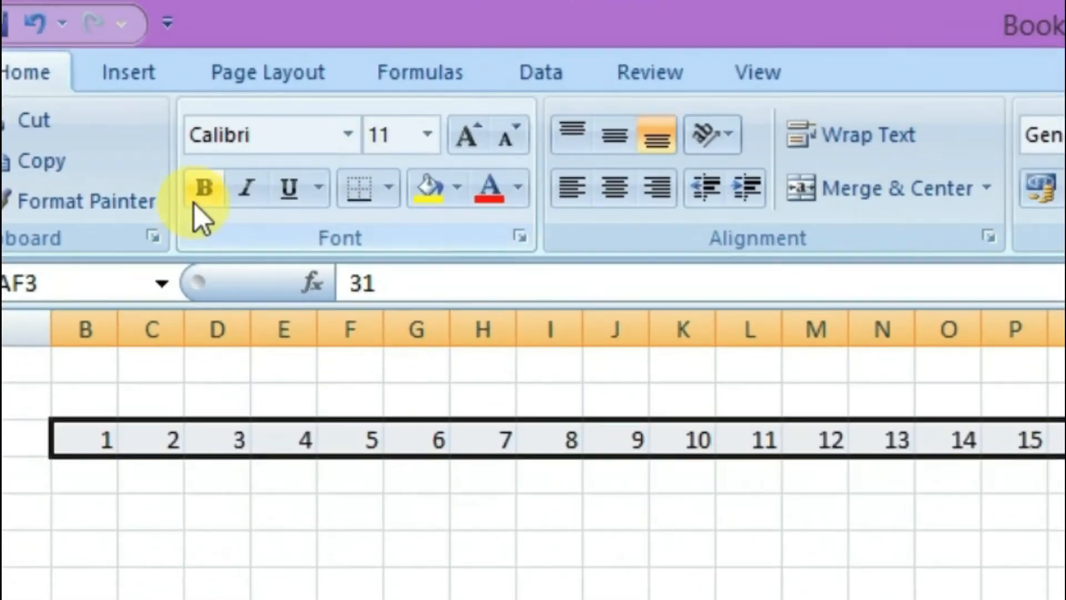
click(195, 204)
click(465, 138)
click(465, 138)
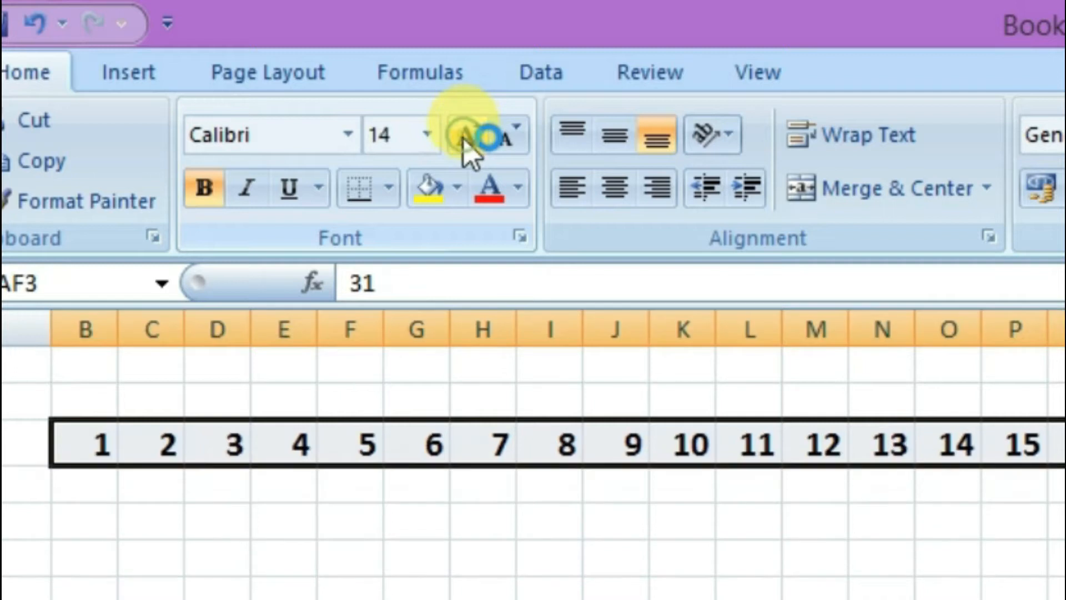
click(621, 191)
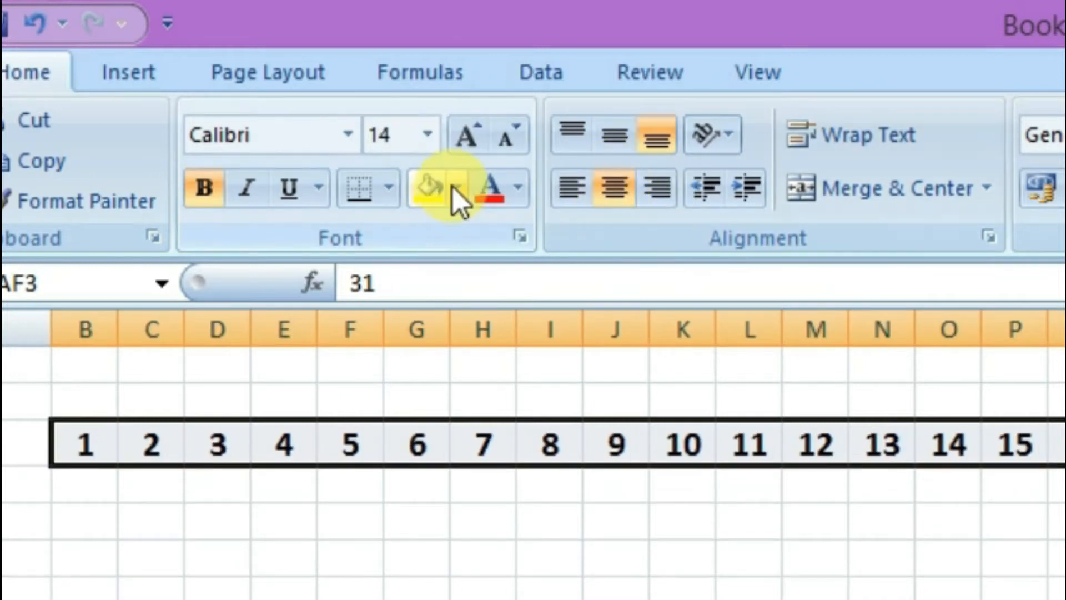
Give the day-number cells B3:AF3 a light aqua fill and dark red font colour.
click(454, 188)
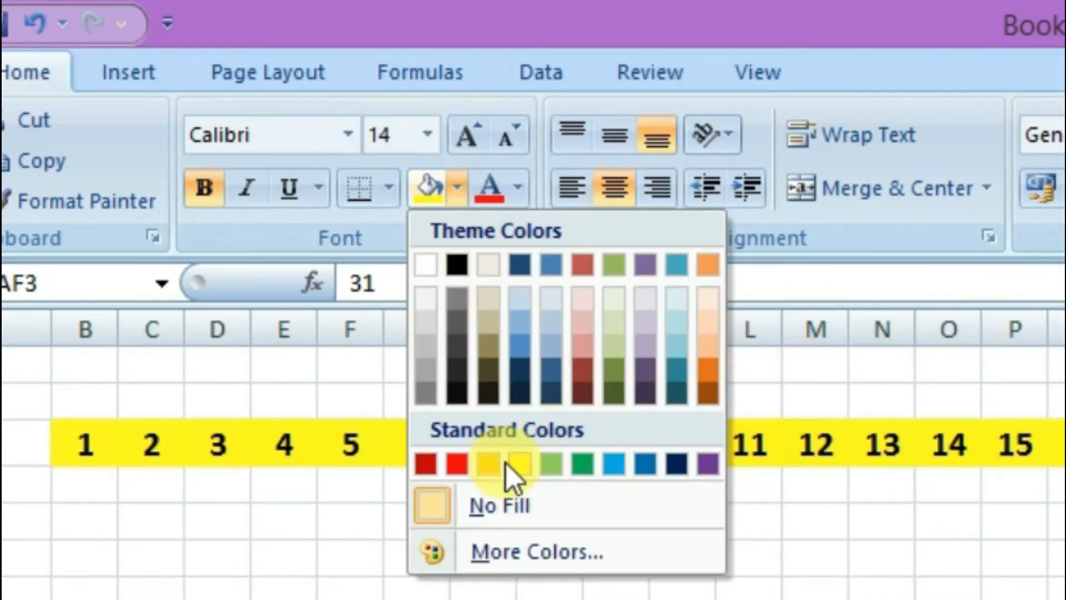
click(675, 350)
click(521, 196)
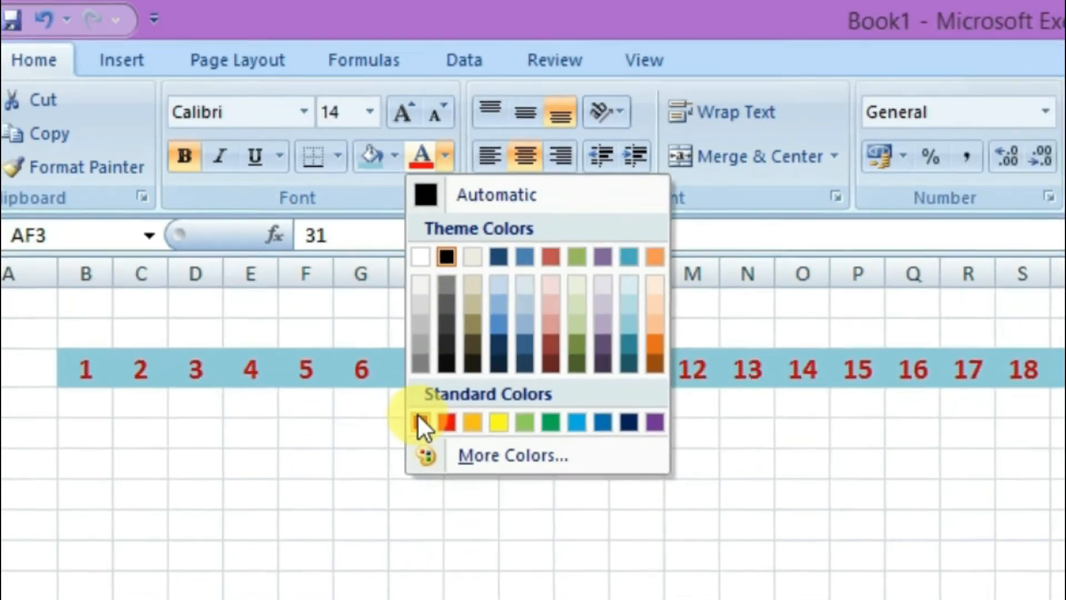
click(489, 508)
Widen column A to make room for the task names.
click(50, 219)
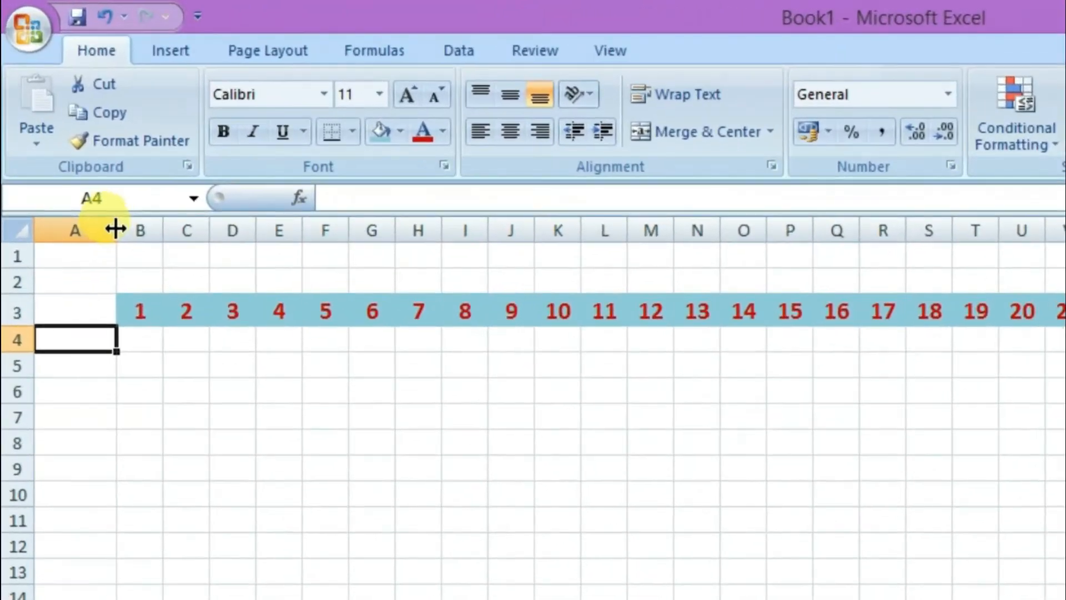
drag(70, 139, 77, 138)
drag(128, 228, 205, 229)
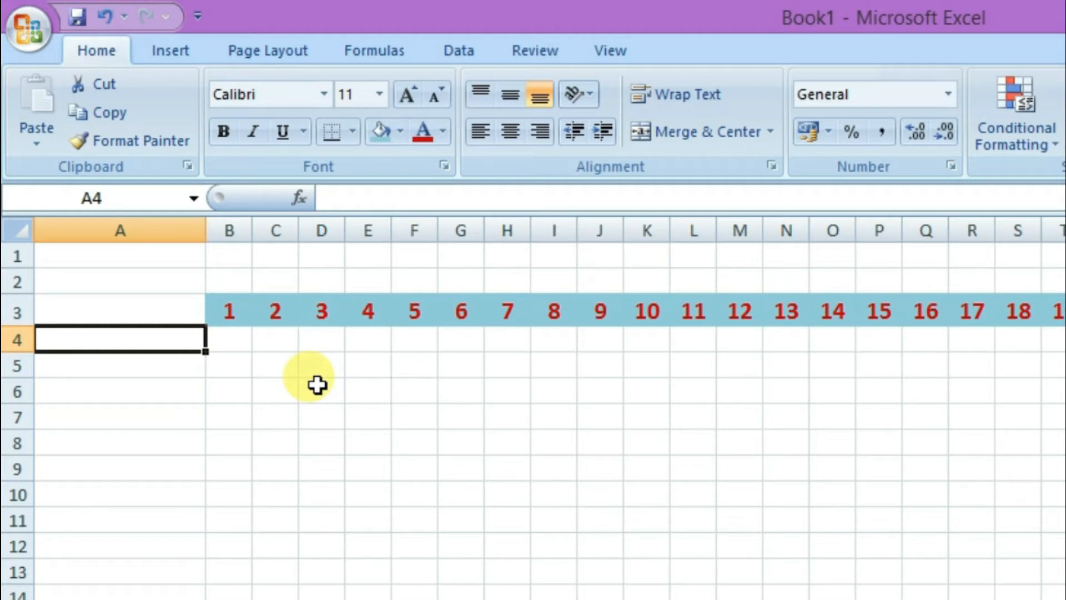
Enter the task names DALY CURRENT in cell A4 and WEEKLY CURRENT in cell A5.
text(DALY)
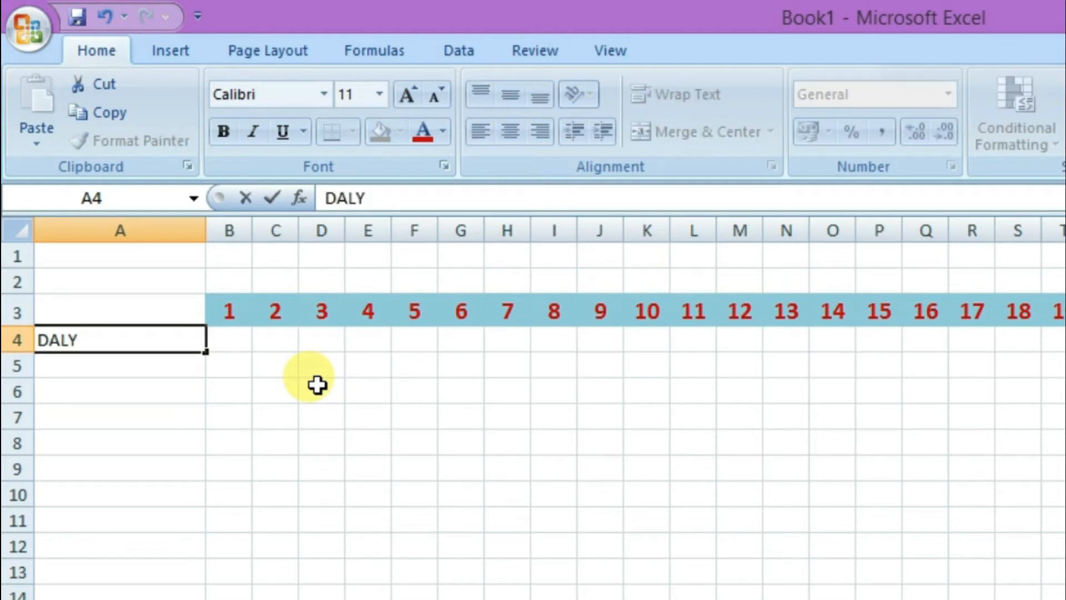
text( CURRENT)
key(Return)
text(WE)
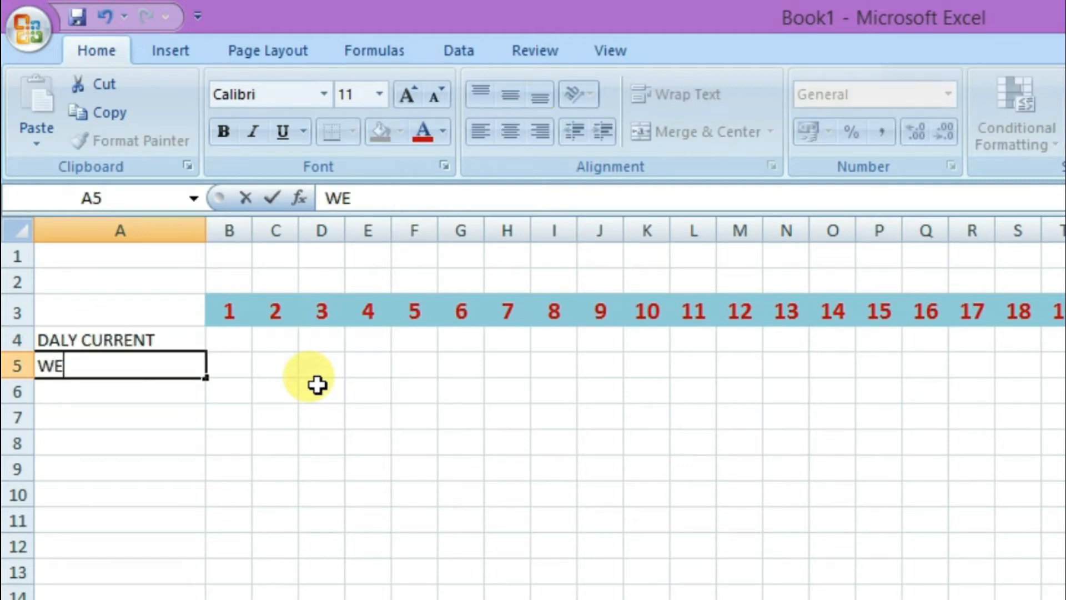
text(EKLY CURRENT)
key(Return)
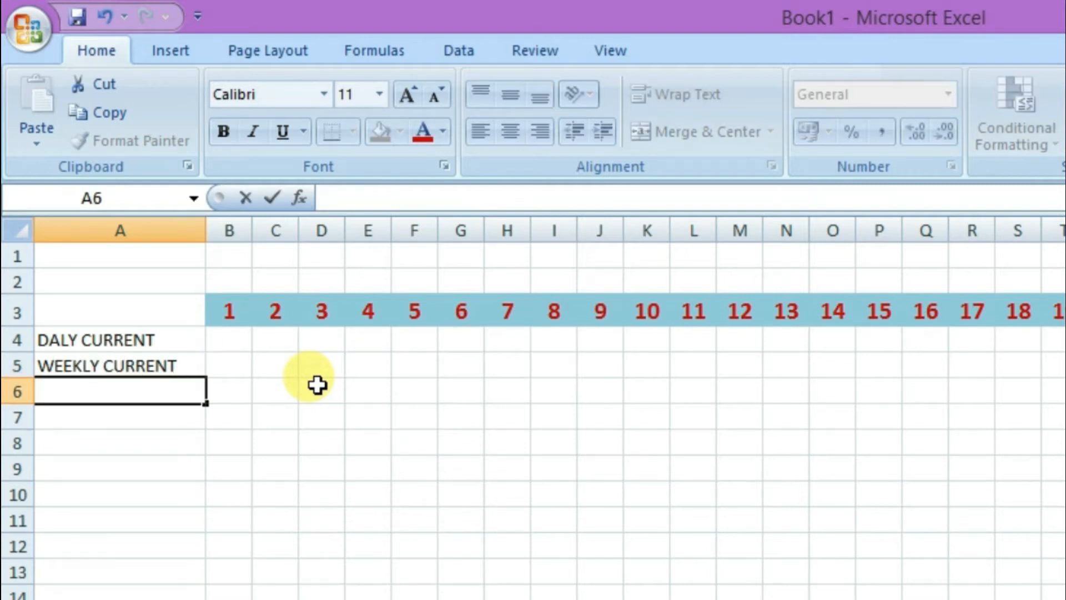
Enter READING, ENGLISH CLASS, MATHS CLASS and REASONING CLASS in cells A6 to A9.
text(READING)
key(Return)
text(ENGLISH CLASS)
key(Return)
text(MAST)
key(BackSpace)
key(BackSpace)
key(BackSpace)
key(BackSpace)
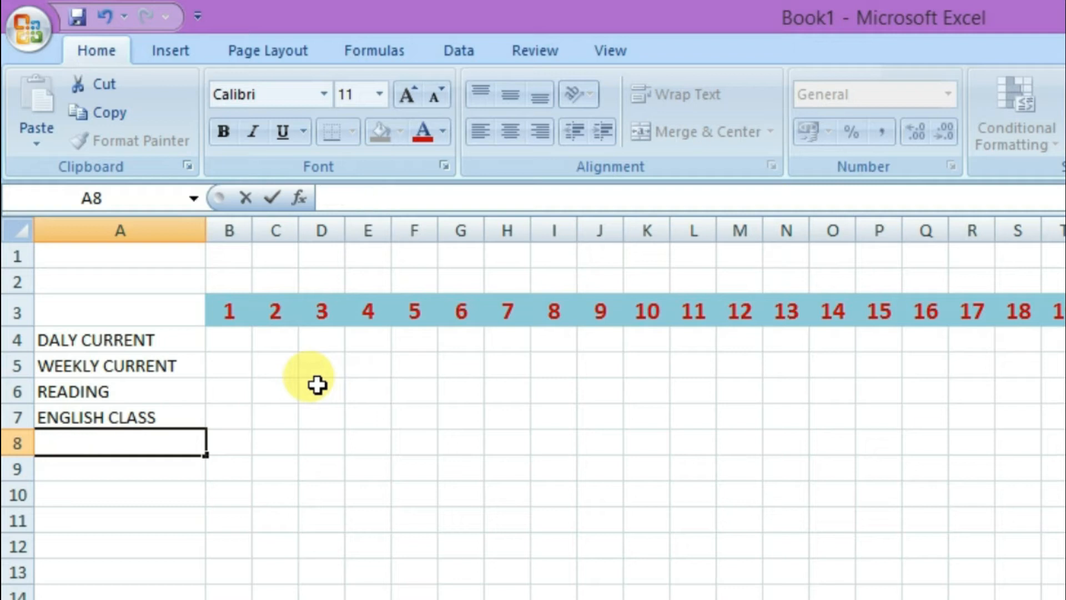
text(MATHS CLASS)
key(Return)
text(REASONING CLASS)
key(Return)
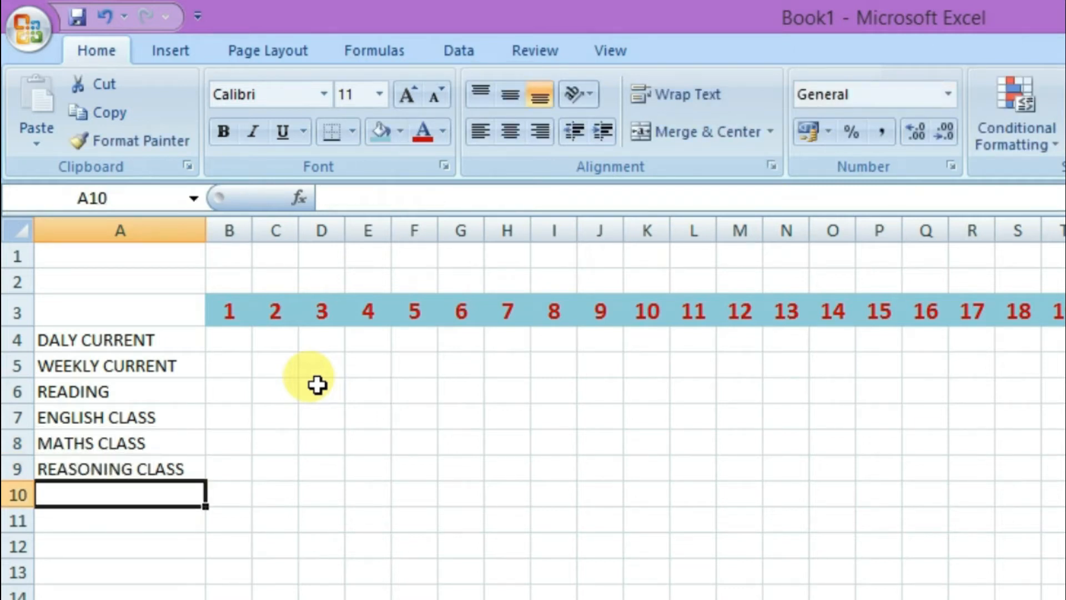
Enter the remaining tasks MOCK, SPEED MATHS and BA in cells A10 to A12.
text(MOCK)
key(Return)
text(SP)
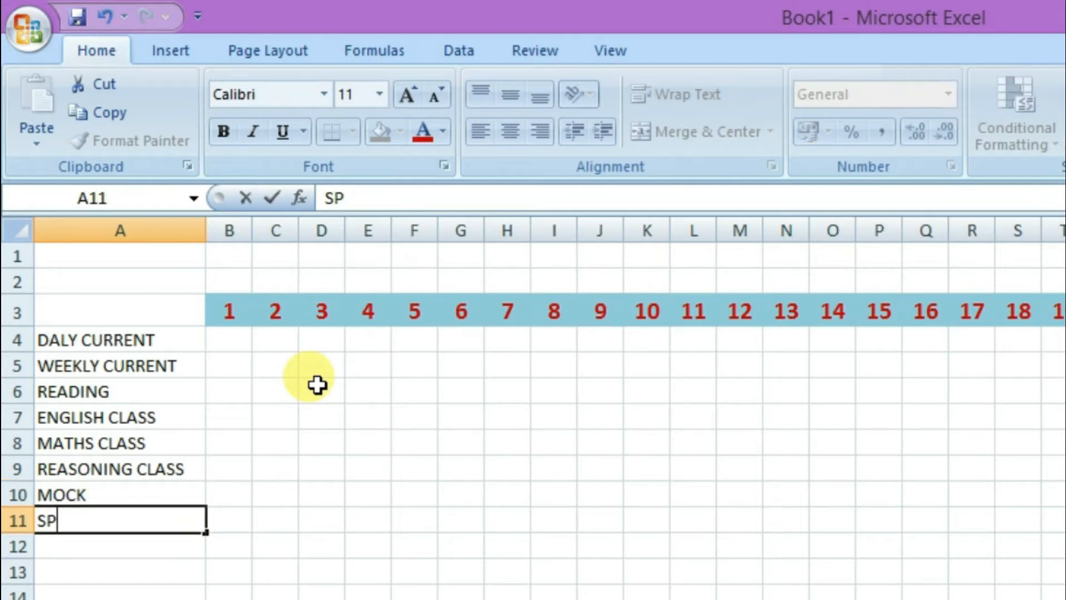
text(EED MATHS)
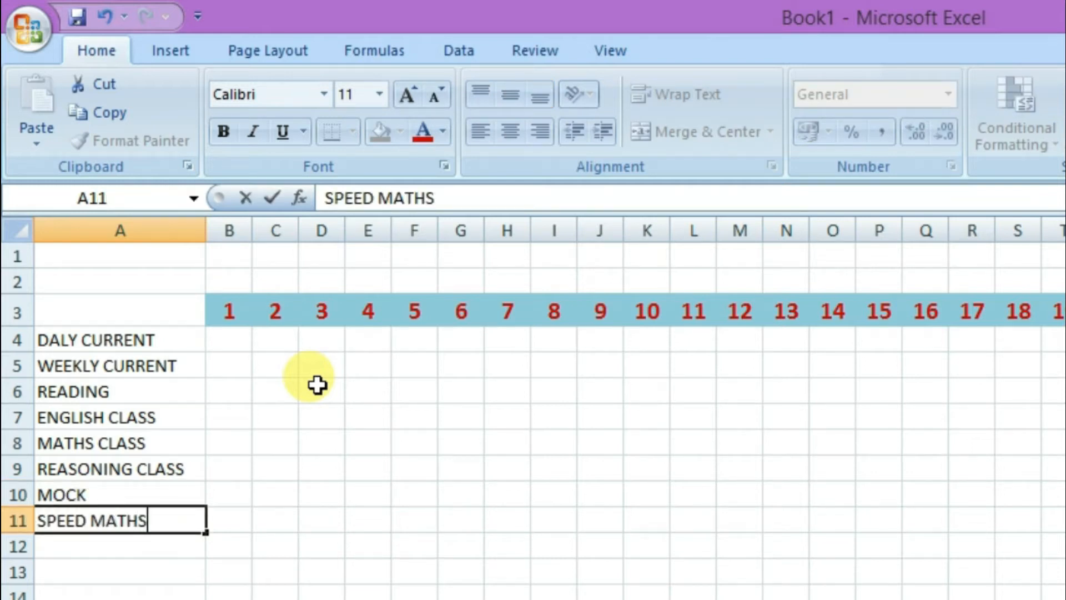
key(Return)
text(BA)
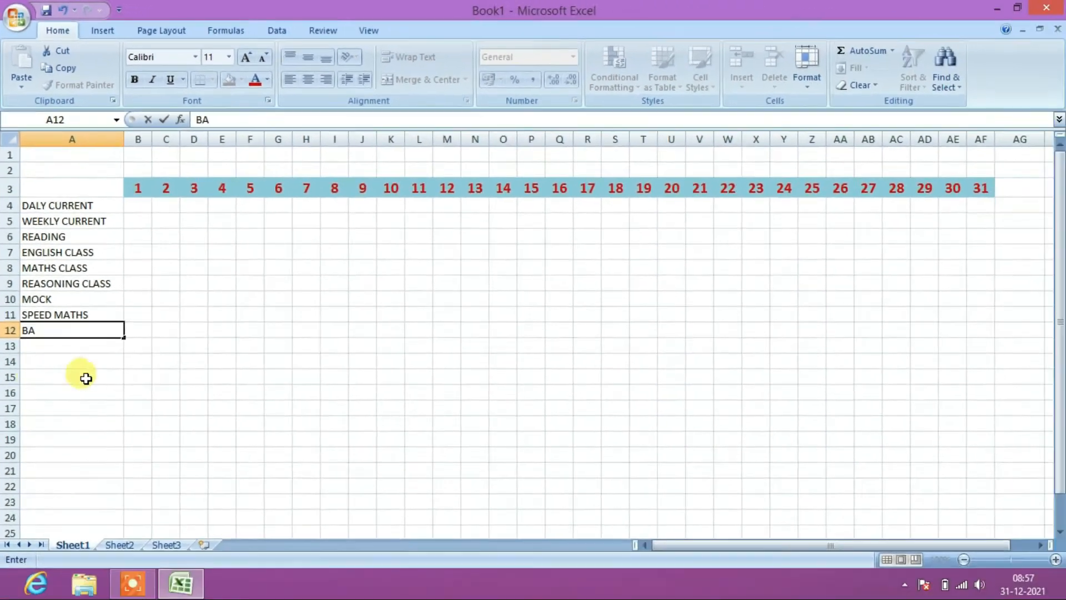
click(136, 447)
Fill the task-name cells A3:A12 with a light red theme colour.
drag(66, 328, 68, 215)
drag(99, 312, 101, 271)
click(347, 114)
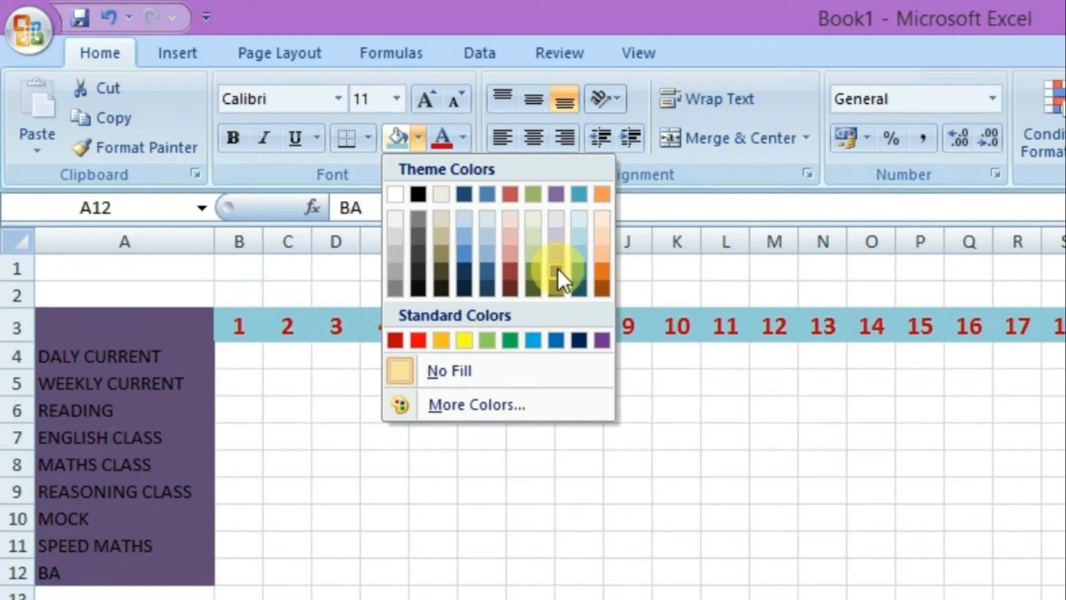
click(510, 236)
Make the text in A3:A12 bold at font size 14 and fit column A to the longest task name.
click(244, 140)
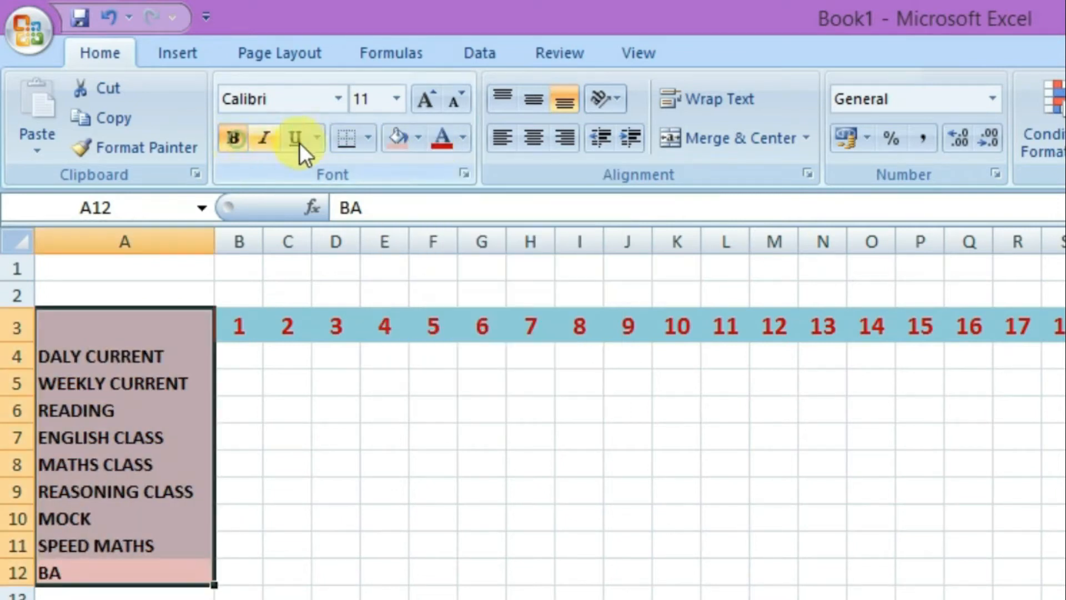
click(424, 104)
click(424, 103)
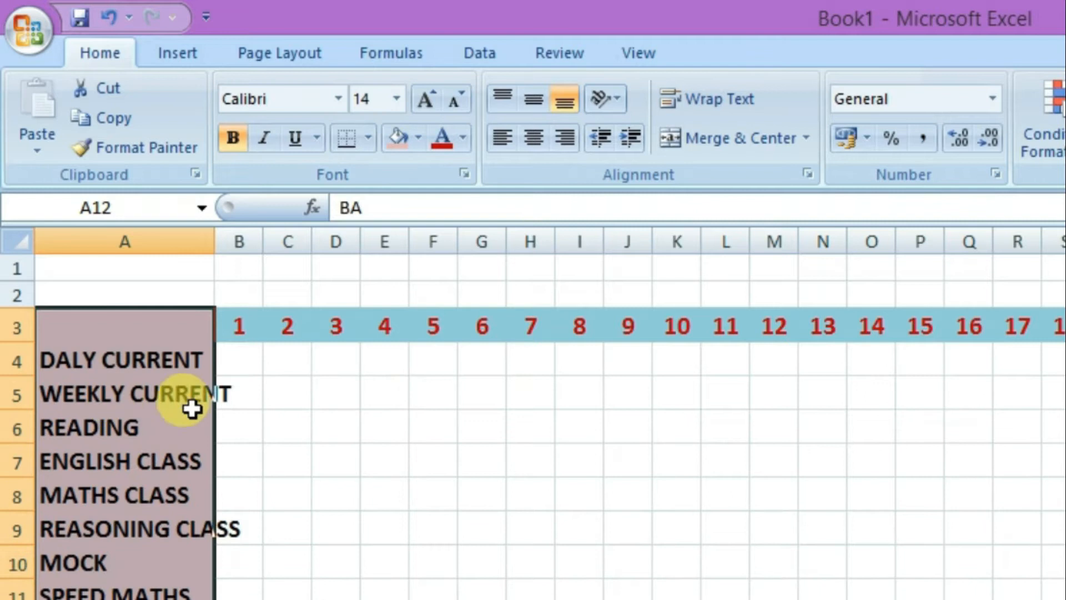
mouse_move(215, 238)
mouse_down()
mouse_move(256, 242)
mouse_move(206, 236)
mouse_up()
double_click(211, 238)
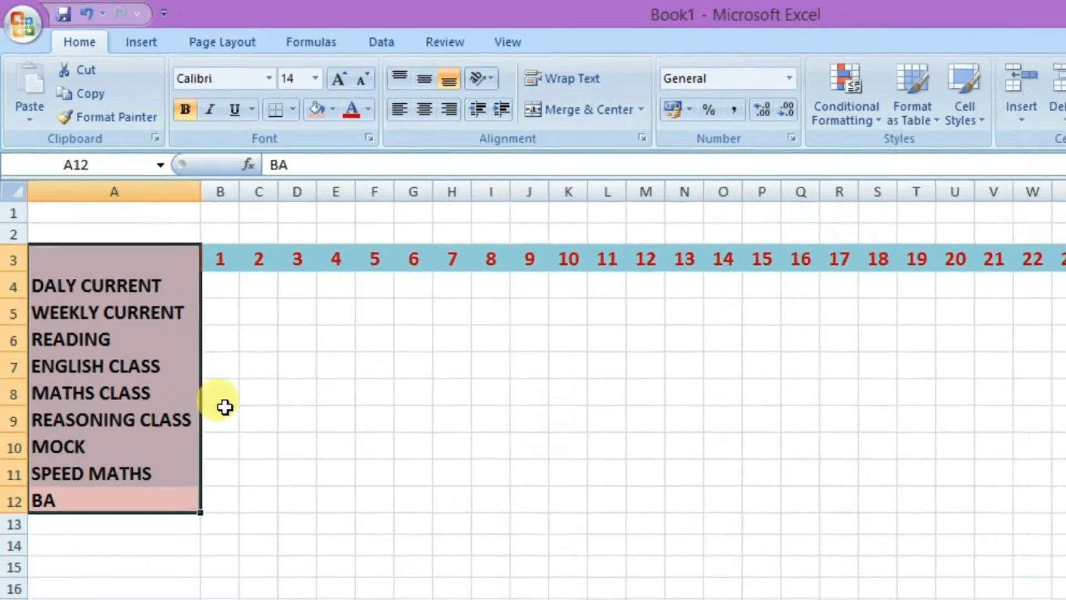
click(267, 461)
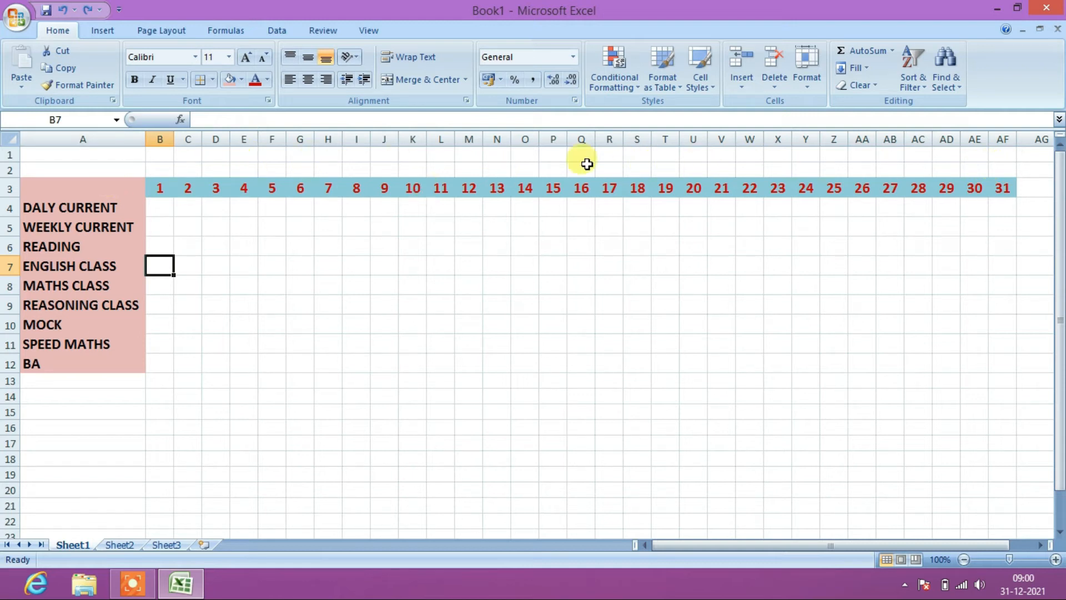
Merge and centre cells A2:AF2, and do the same separately for A1:AF1.
drag(998, 171, 106, 177)
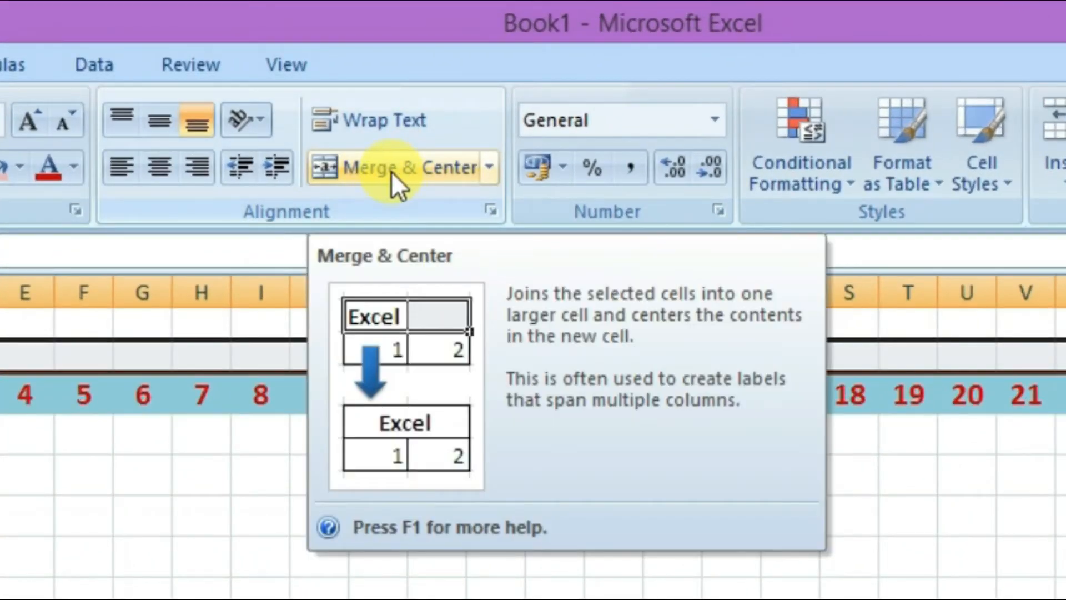
click(390, 171)
click(438, 335)
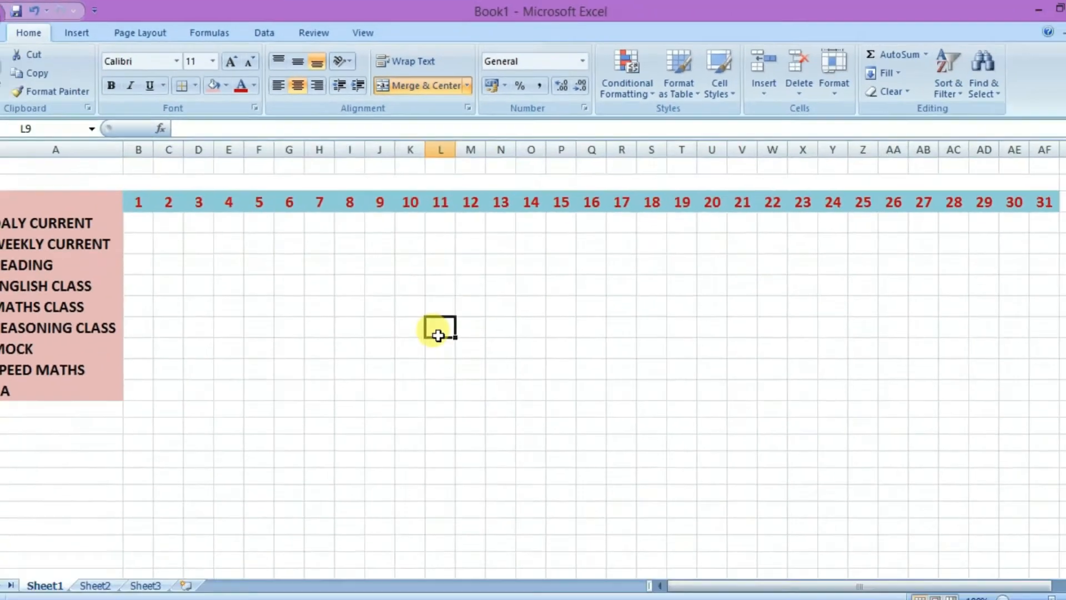
drag(1046, 168, 194, 154)
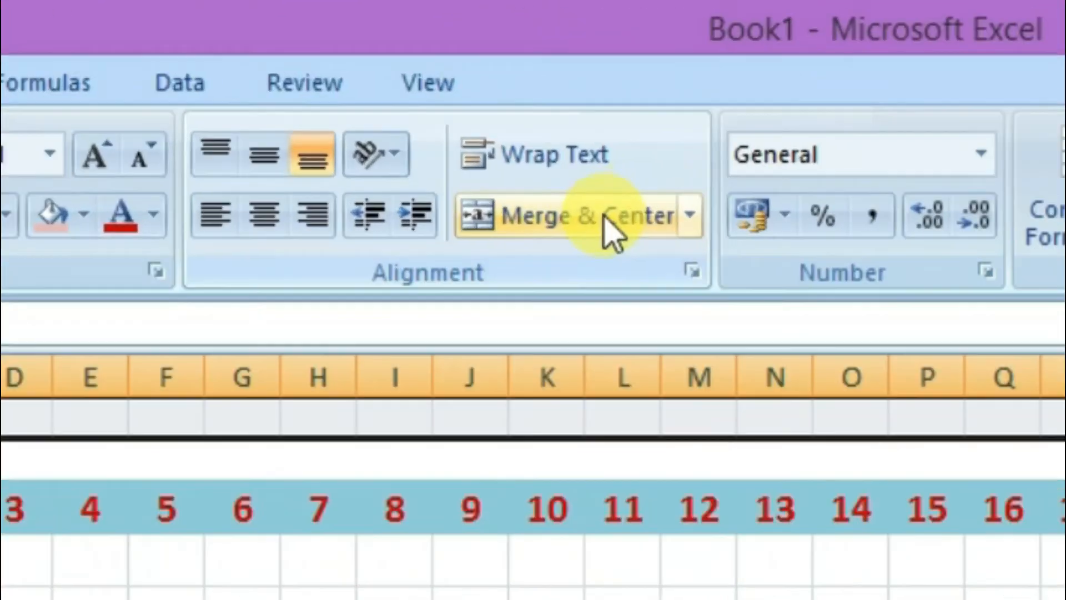
click(433, 81)
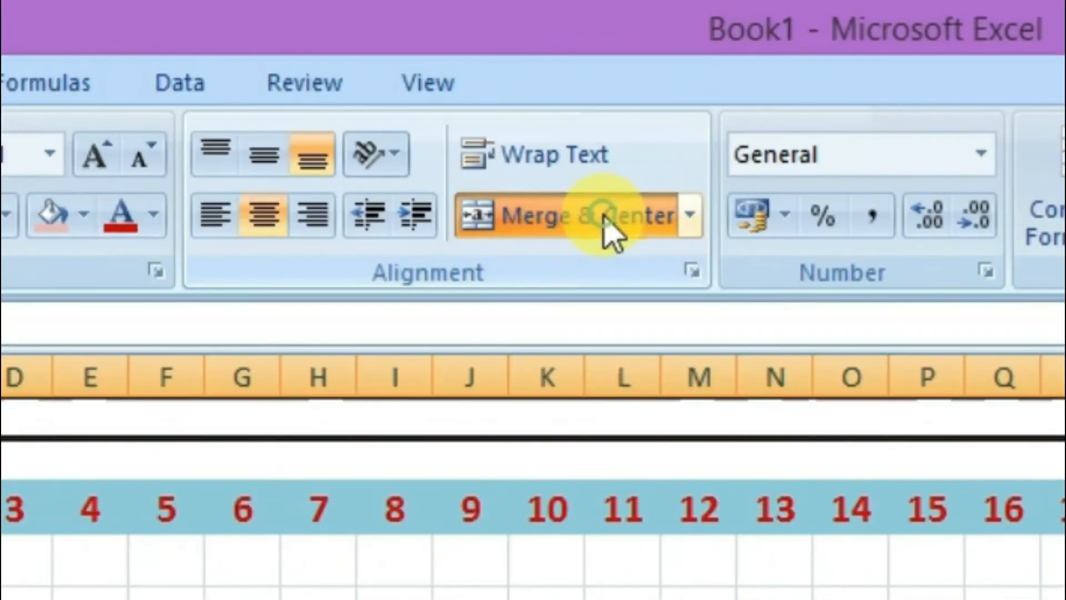
click(387, 270)
Enter the title JANUARY in merged row 1 and TO DO LIST in merged row 2.
click(544, 418)
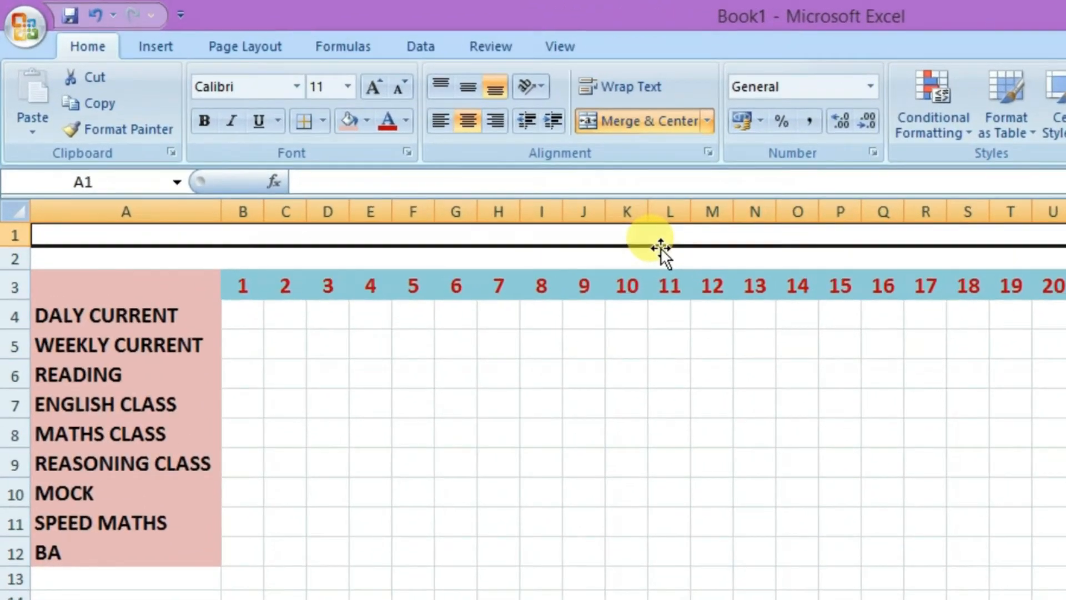
text(JANUARY)
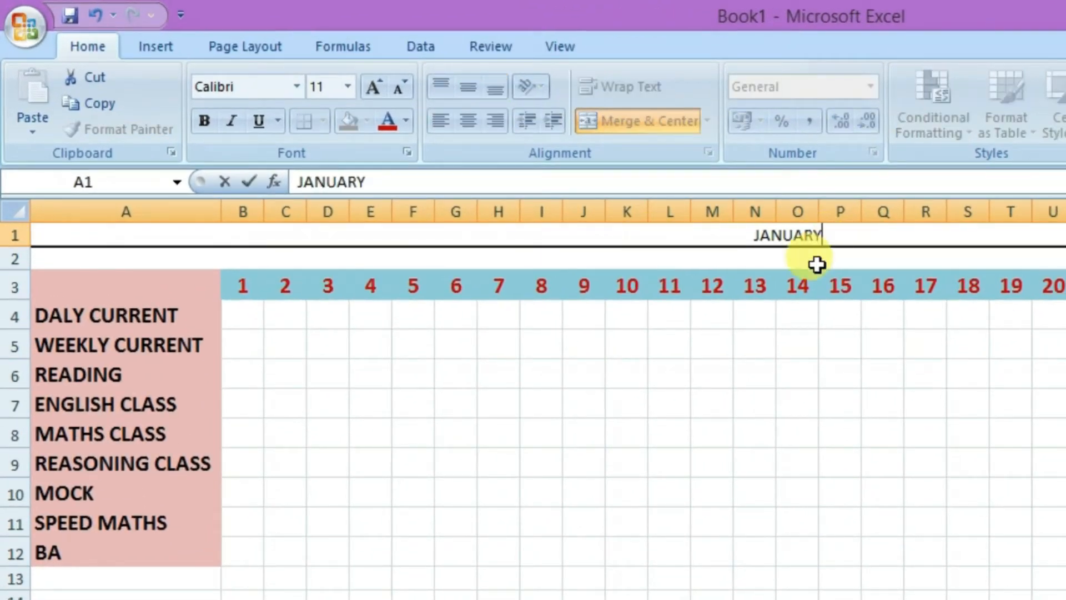
key(Return)
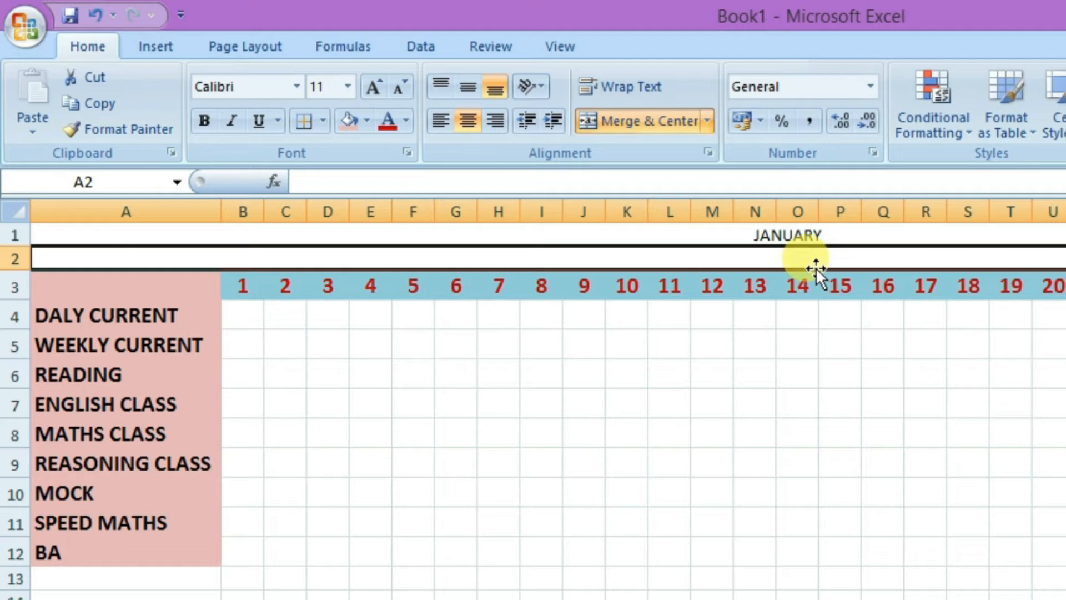
text(TO DO LIST)
click(669, 492)
Format both title rows as bold with font size 24.
drag(721, 230, 718, 257)
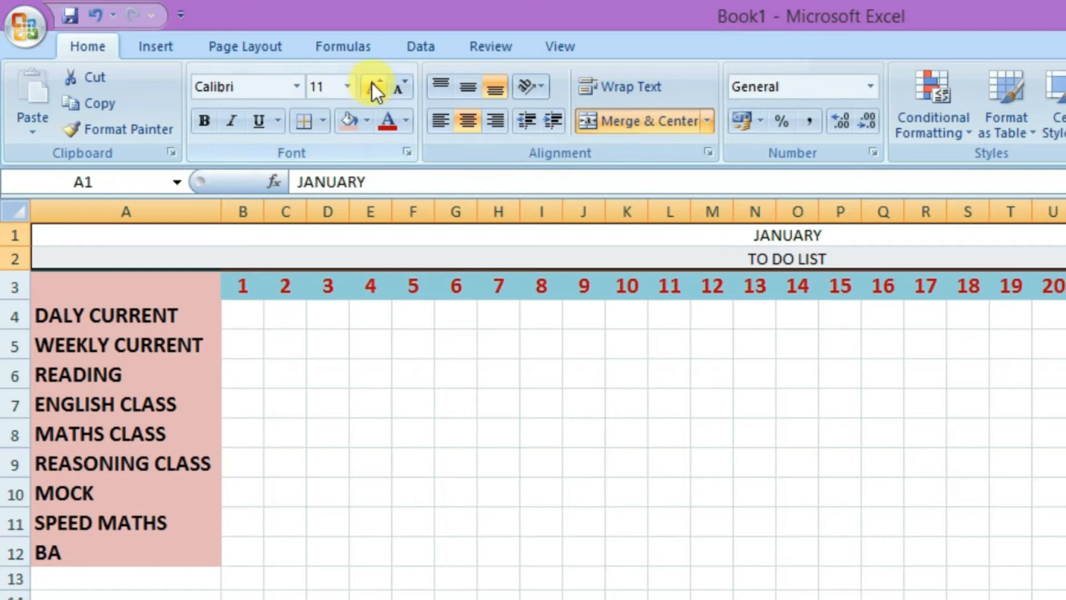
click(372, 82)
click(372, 82)
click(372, 82)
click(372, 83)
click(372, 82)
click(372, 82)
click(372, 82)
click(206, 124)
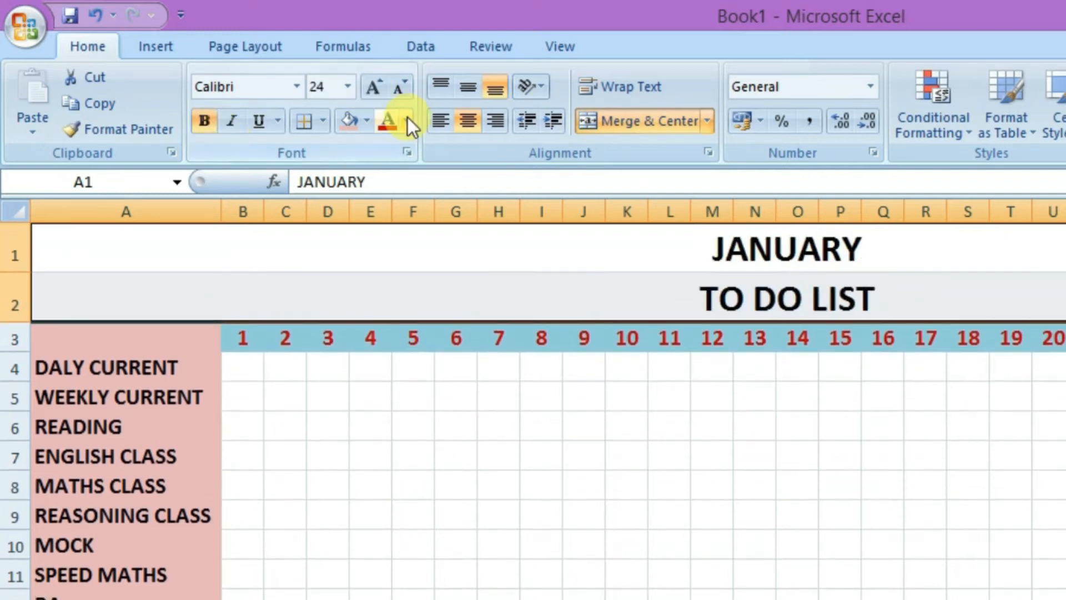
click(408, 121)
click(631, 509)
Give the TO DO LIST title row a yellow fill and dark blue text.
click(694, 313)
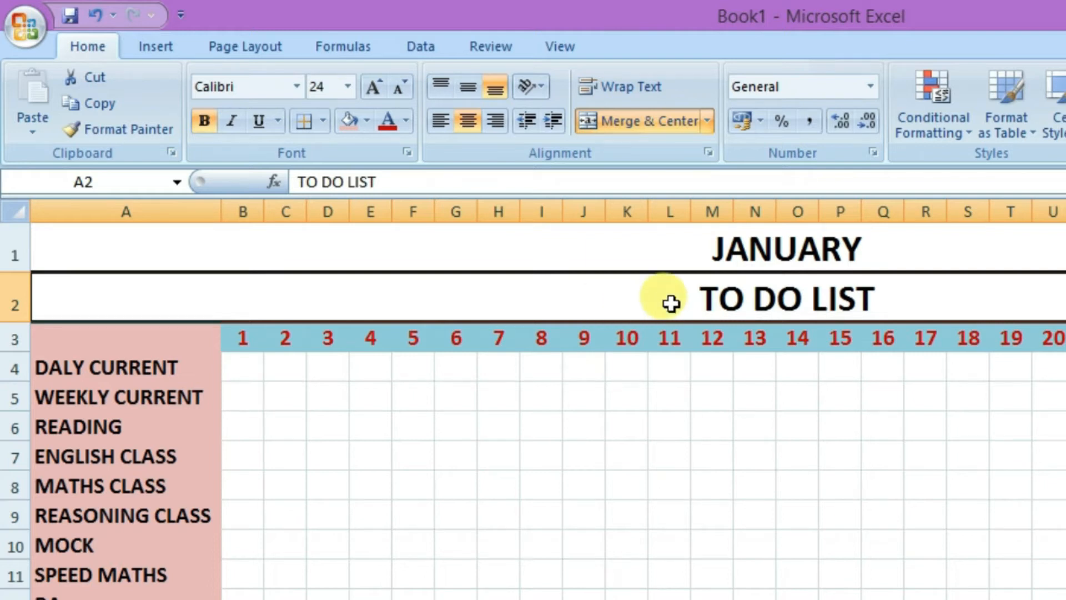
click(366, 121)
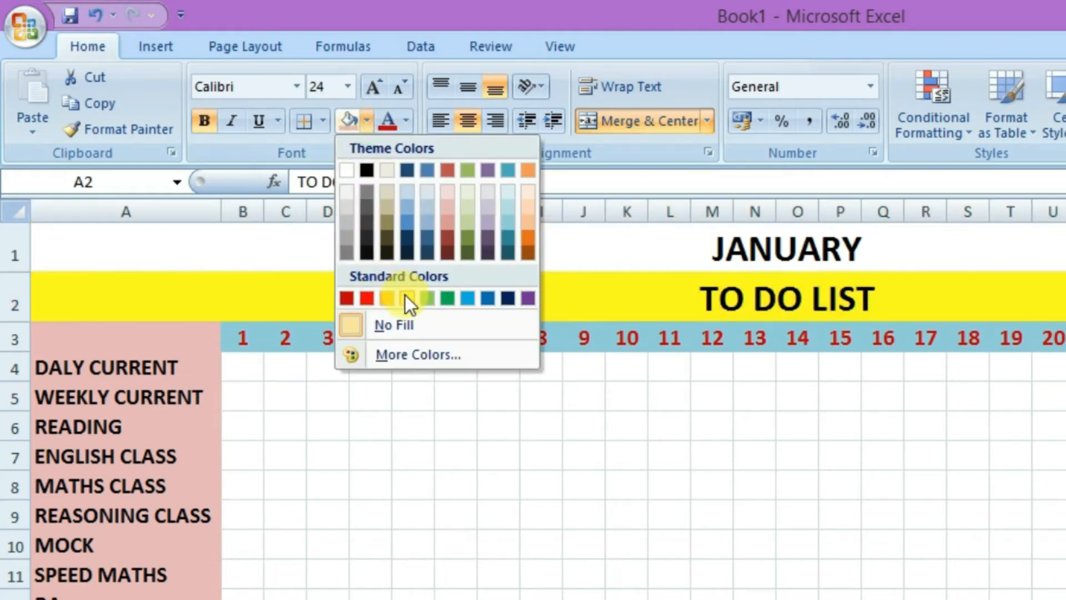
click(407, 297)
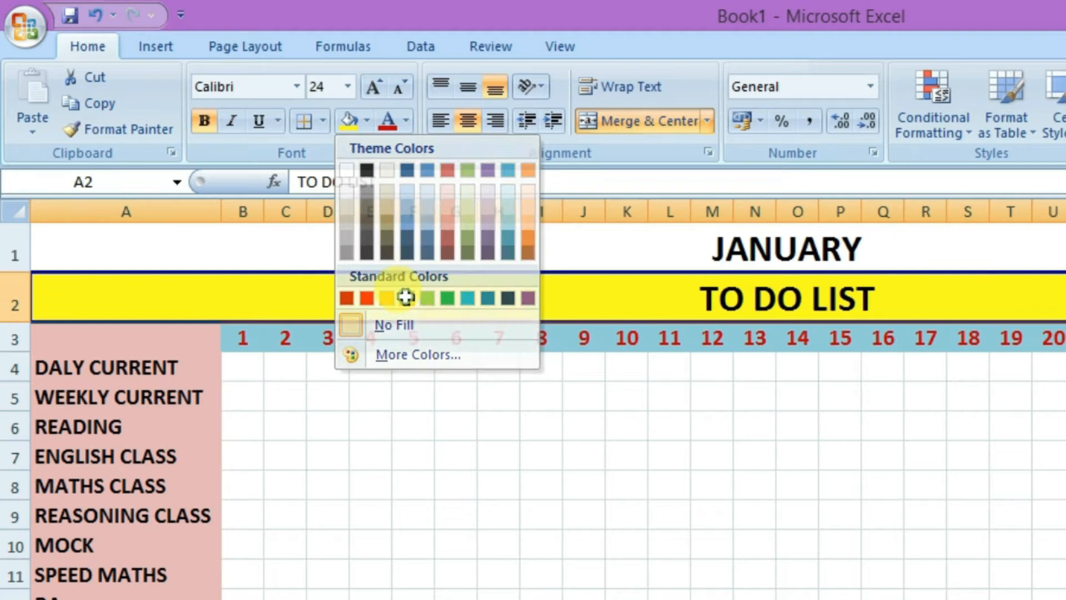
click(405, 121)
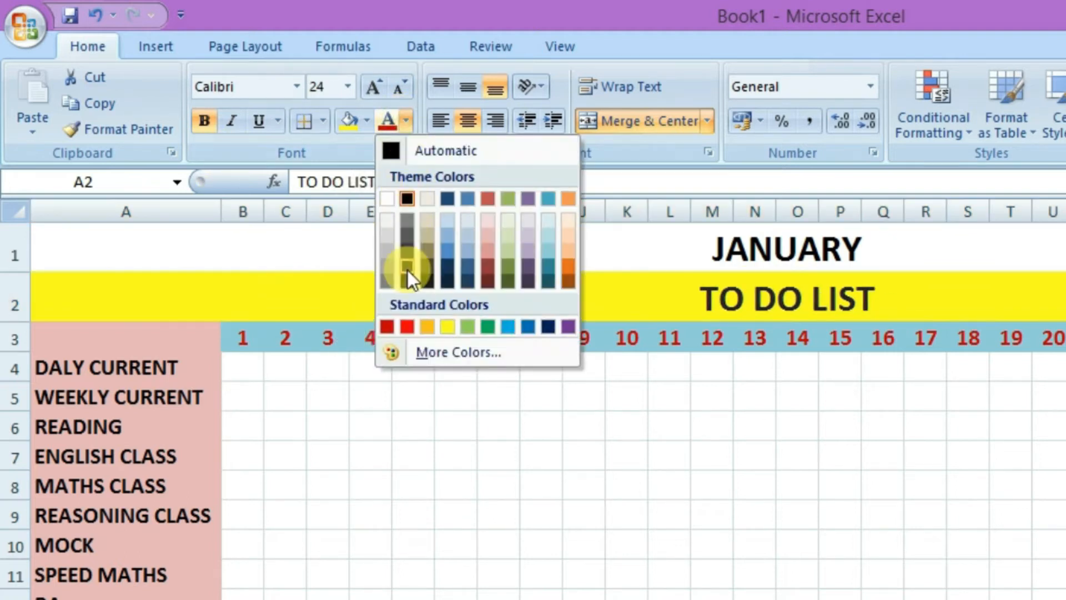
click(547, 326)
Give the JANUARY title row a light olive green fill and dark red text.
click(715, 239)
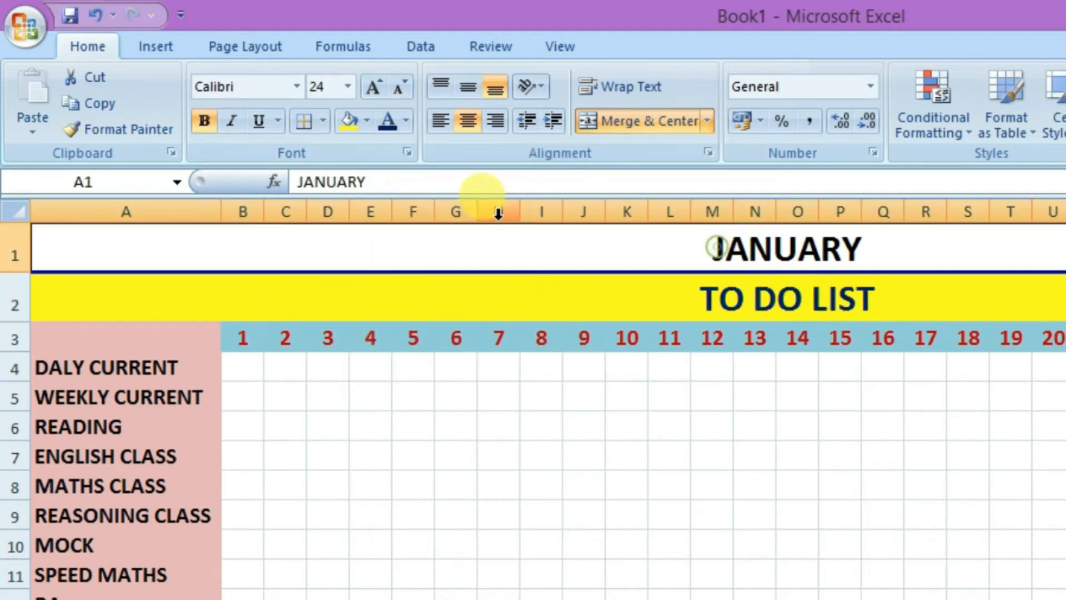
click(367, 121)
click(465, 214)
click(405, 122)
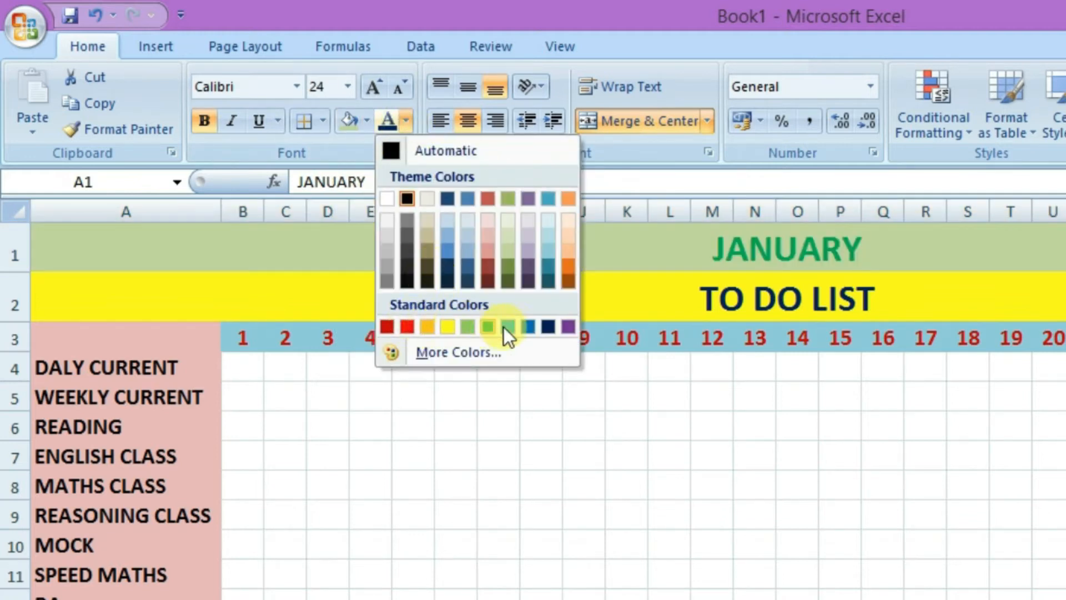
click(385, 326)
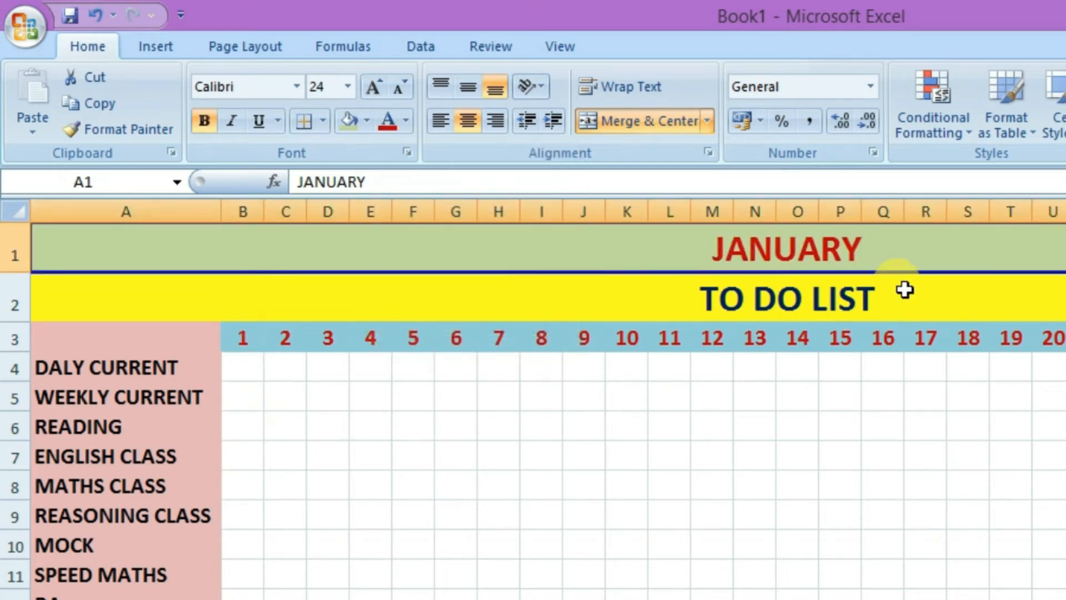
click(744, 537)
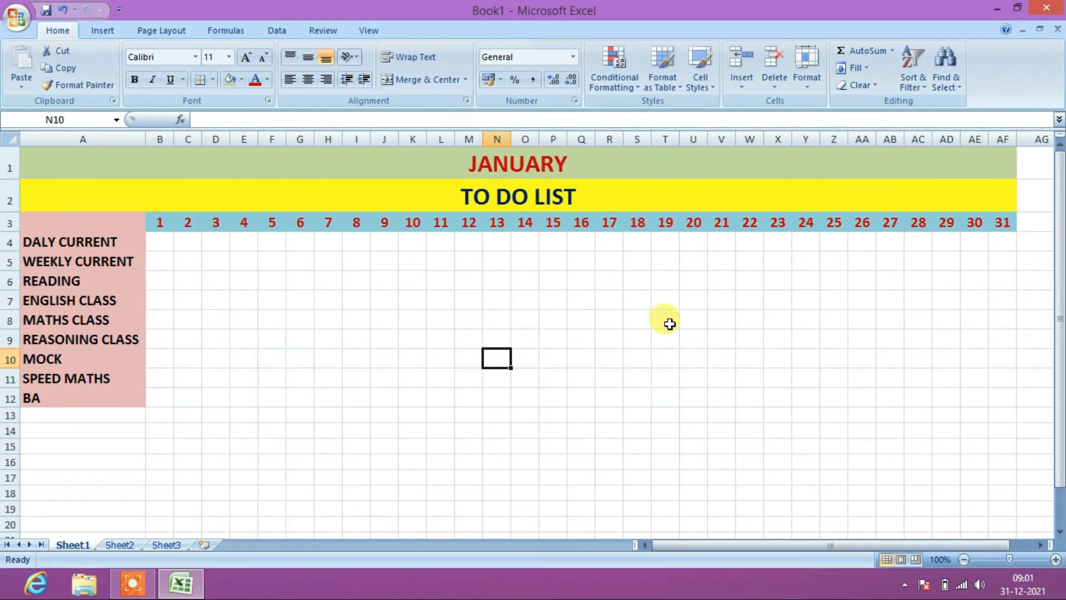
Set medium solid outline and inside borders for the whole tracker A1:AF12 in the cell format settings.
drag(34, 161, 472, 391)
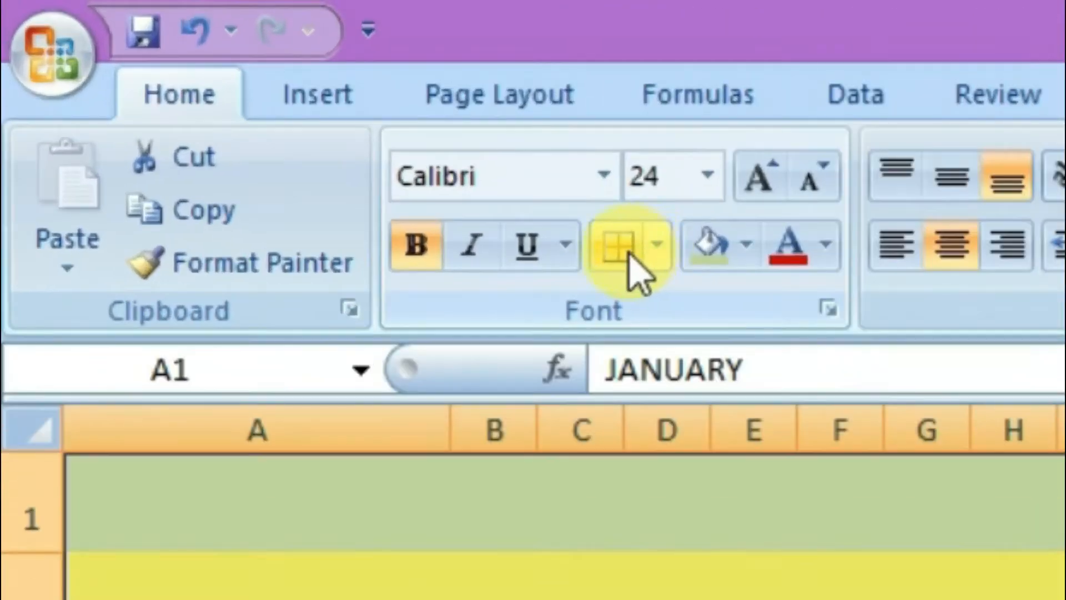
click(656, 244)
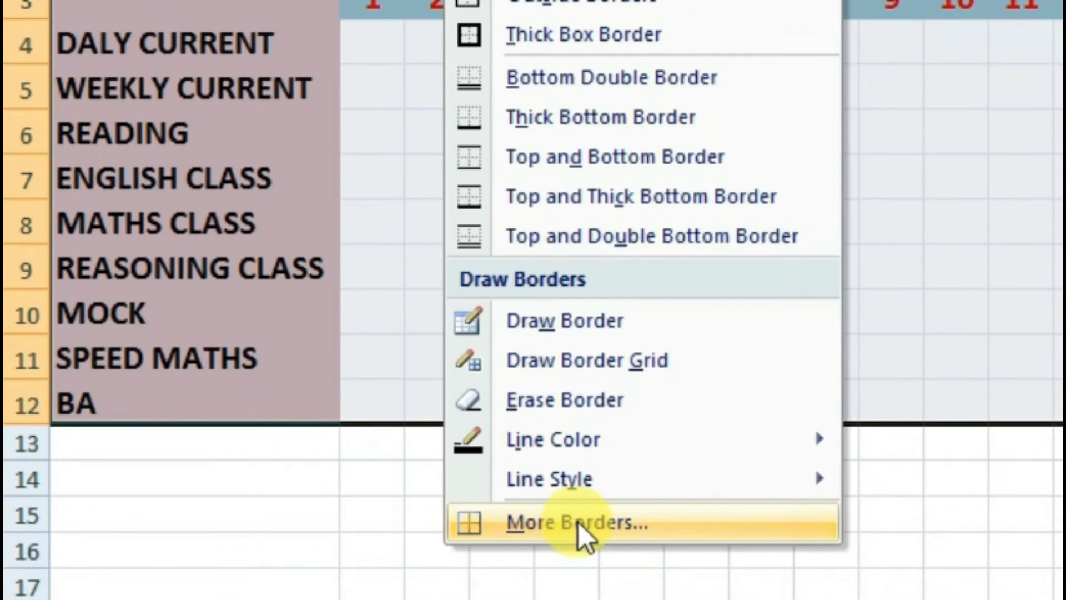
click(578, 522)
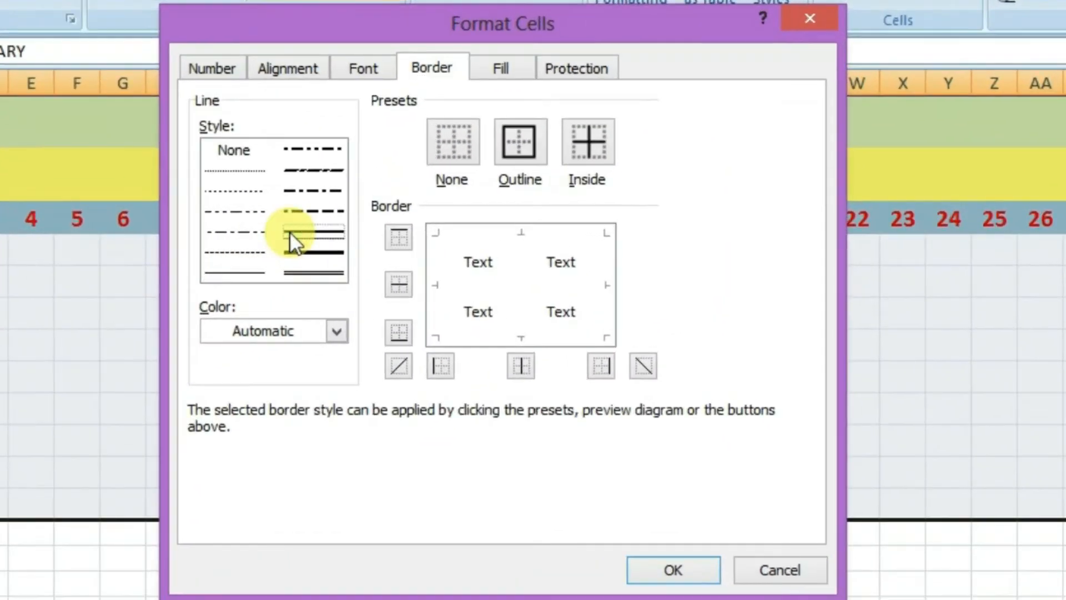
click(403, 231)
click(519, 151)
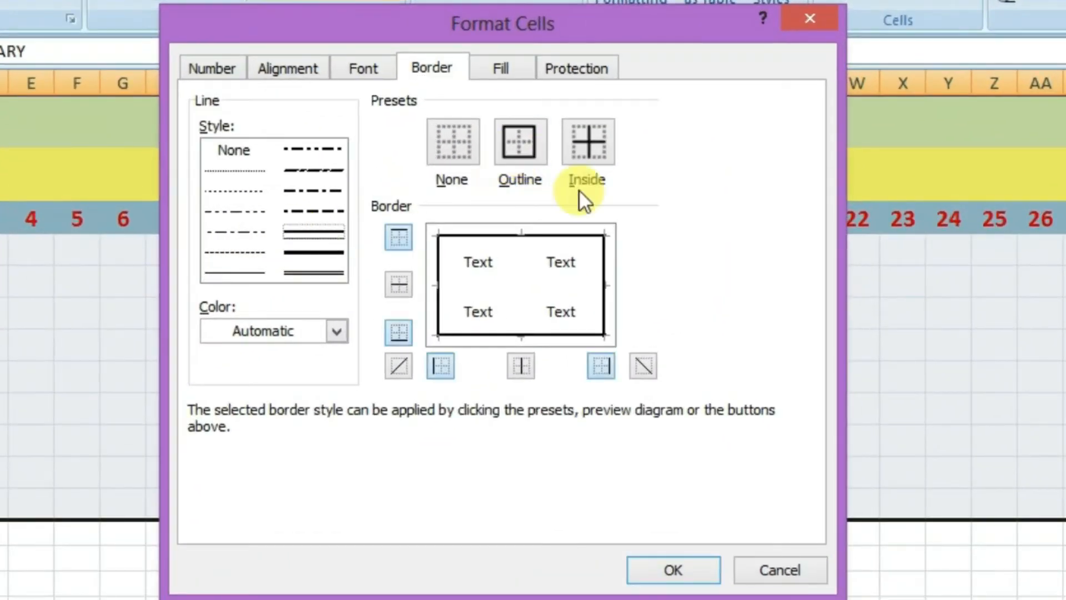
click(589, 155)
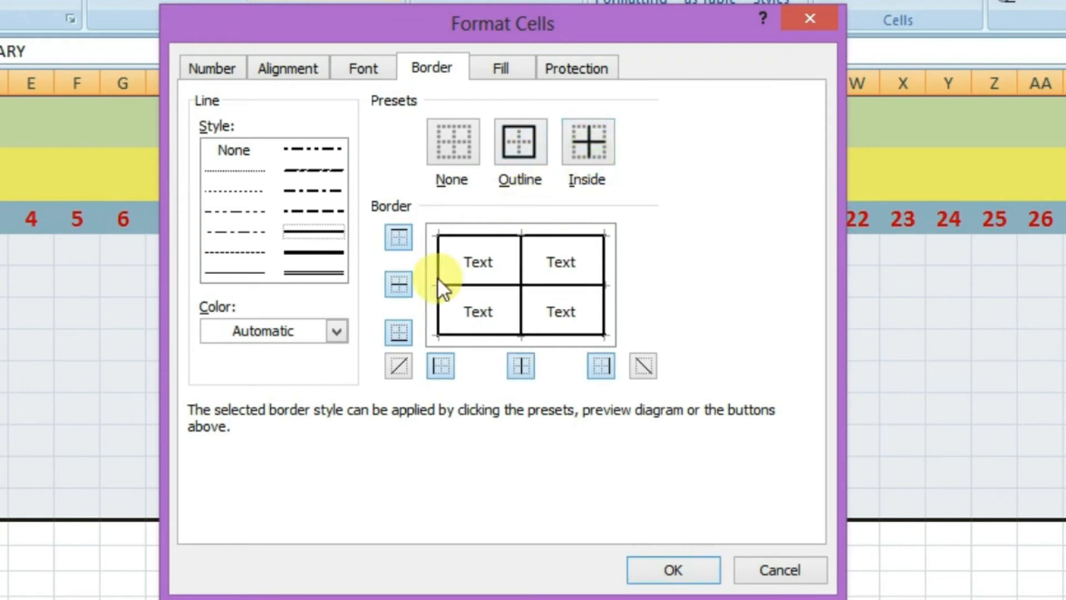
Change the line colour to dark blue, reapply it to the outline and inside borders, and accept the border format.
click(337, 331)
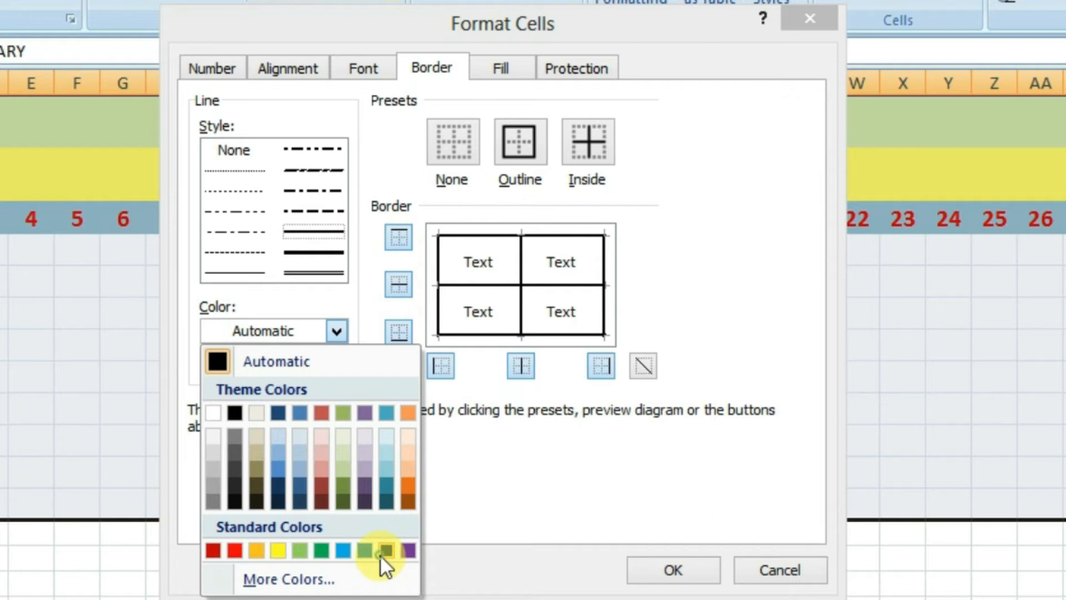
click(381, 552)
click(525, 155)
click(573, 153)
click(655, 571)
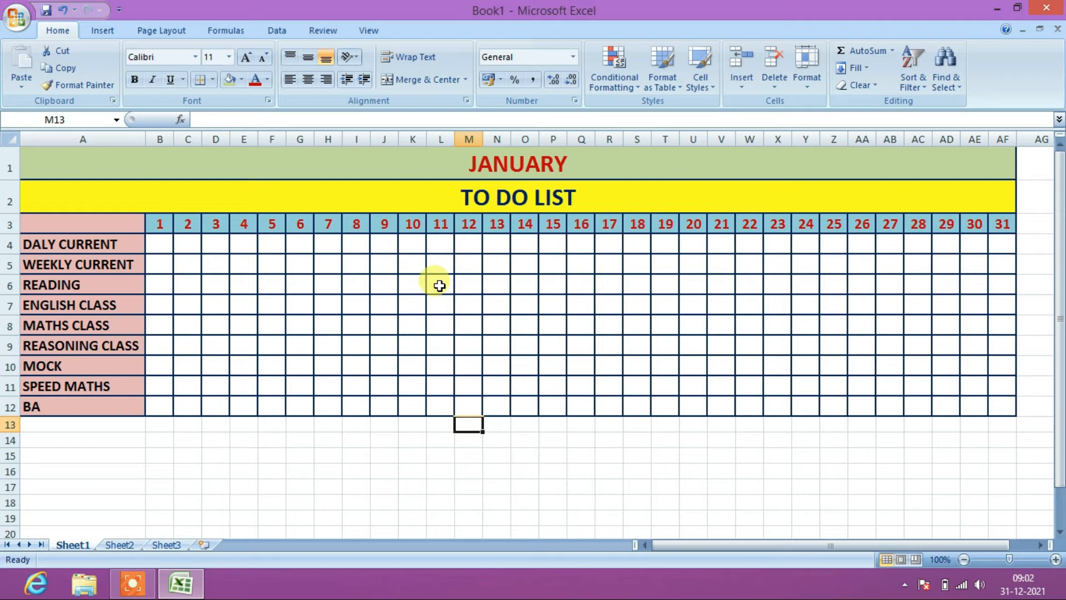
Enter a test mark N in cell L6 of the READING row and clear it again.
click(439, 284)
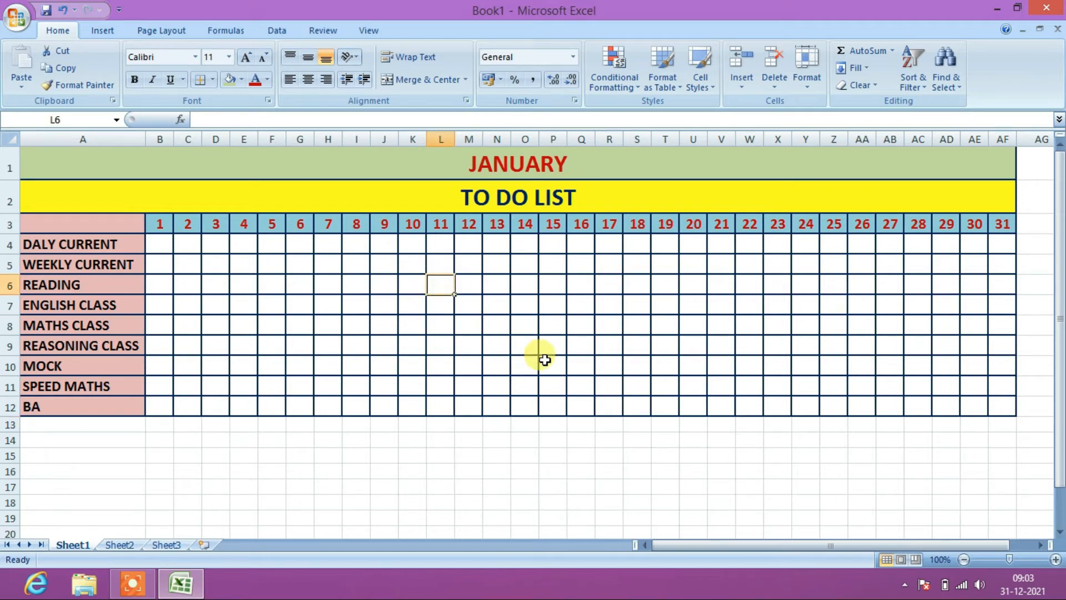
text(N)
key(Return)
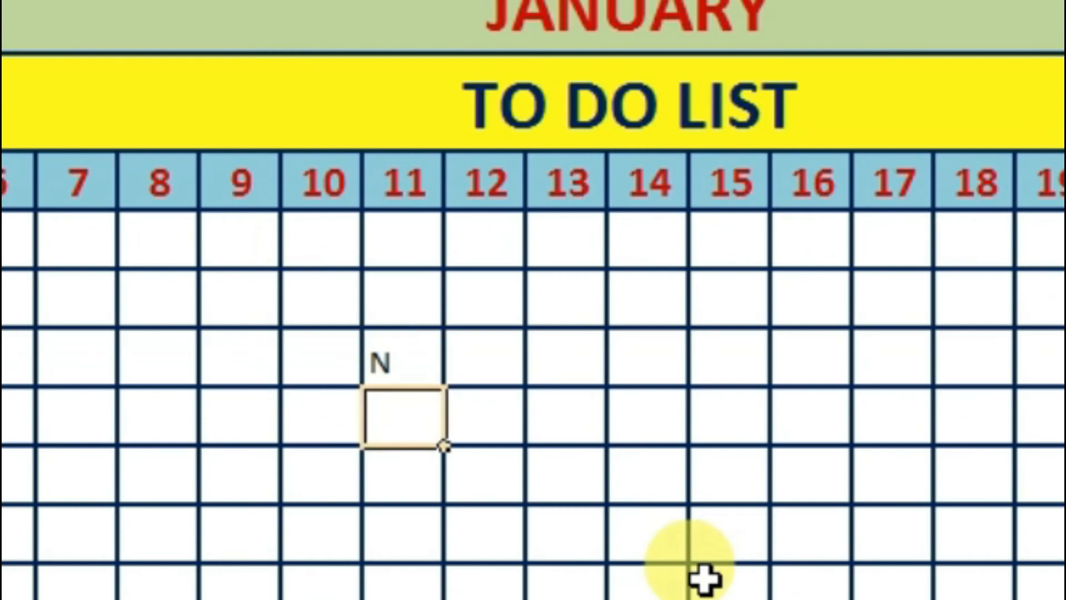
click(405, 364)
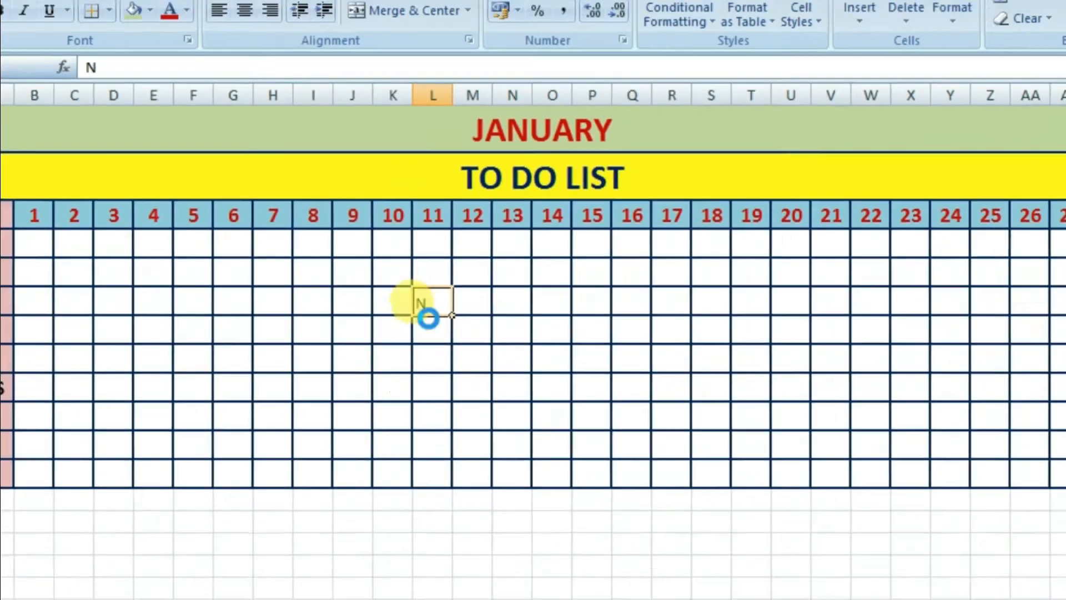
key(Delete)
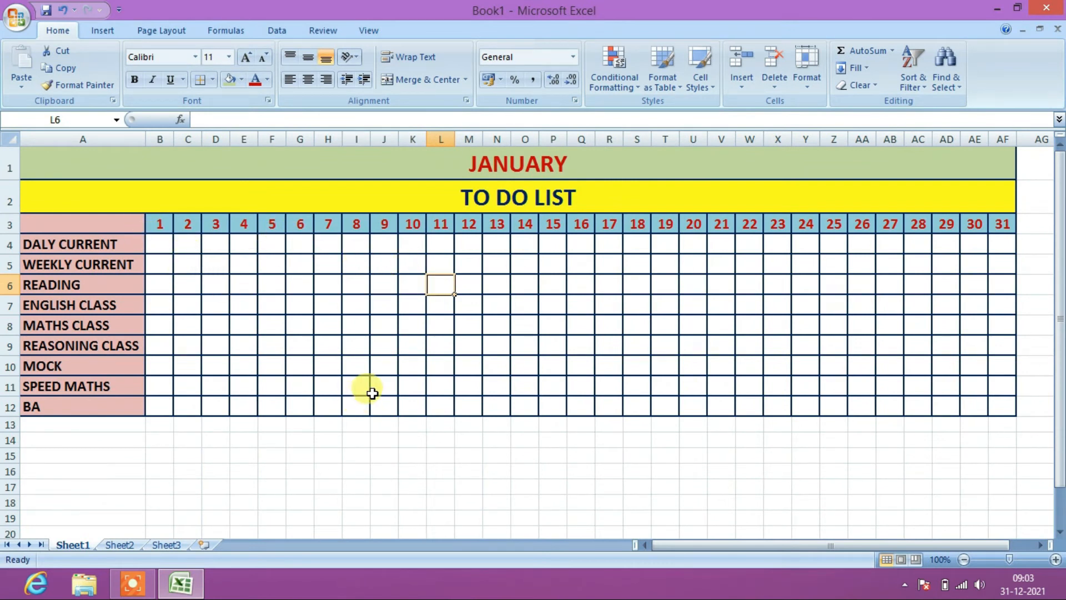
Start a new conditional formatting rule for the day cells B4:AF12 from the rules manager.
drag(159, 244, 435, 315)
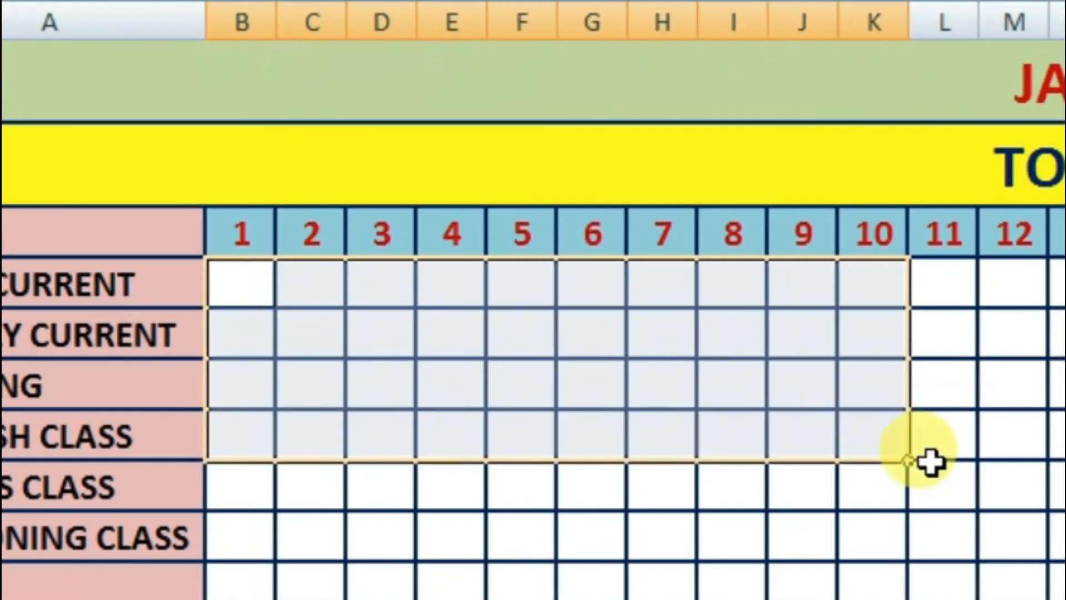
drag(931, 462, 993, 411)
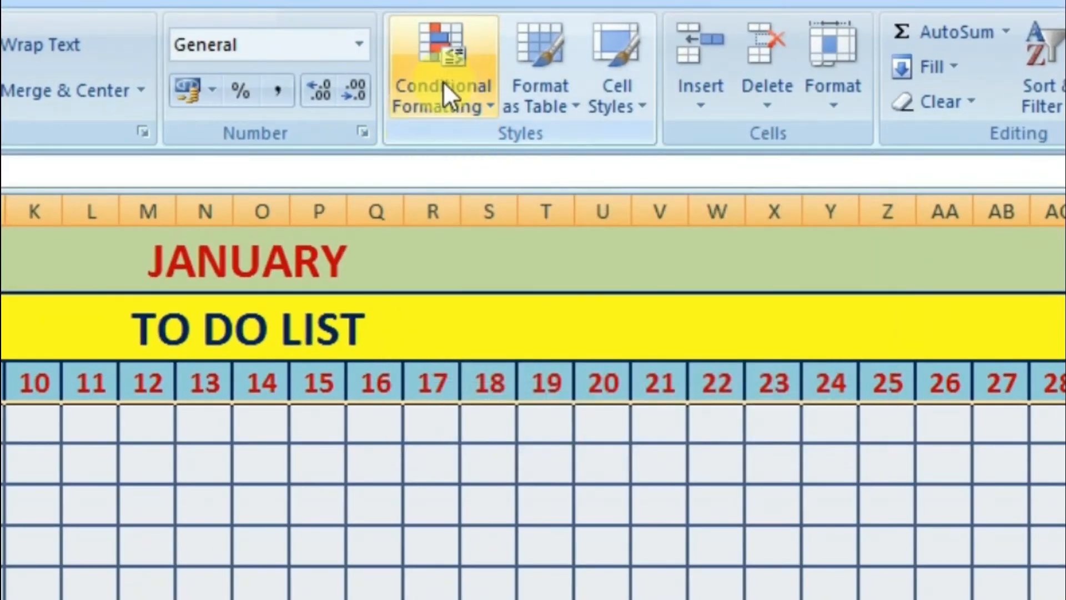
click(452, 105)
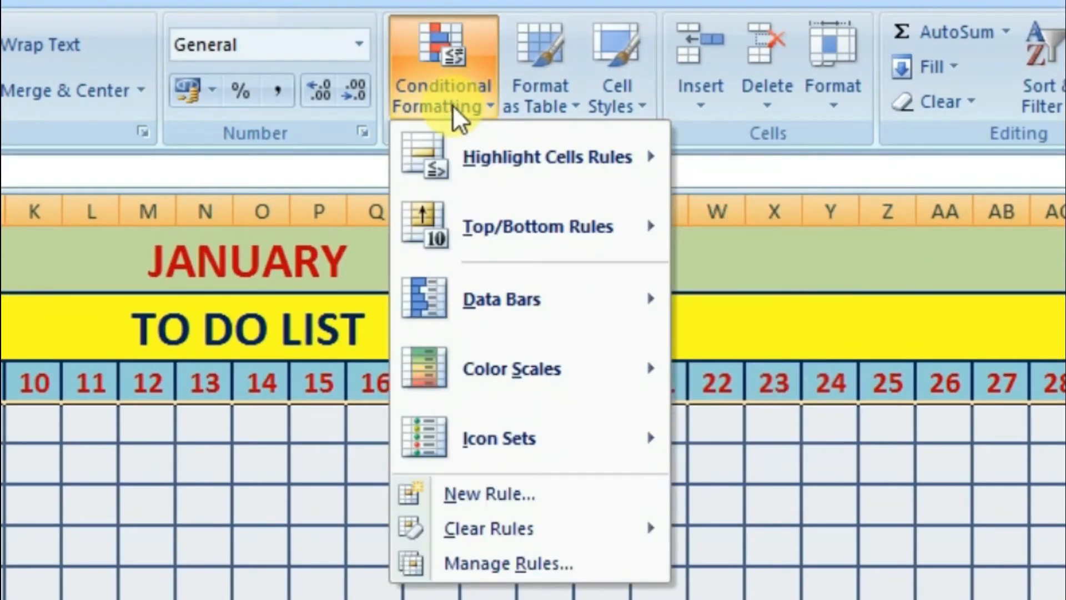
click(518, 565)
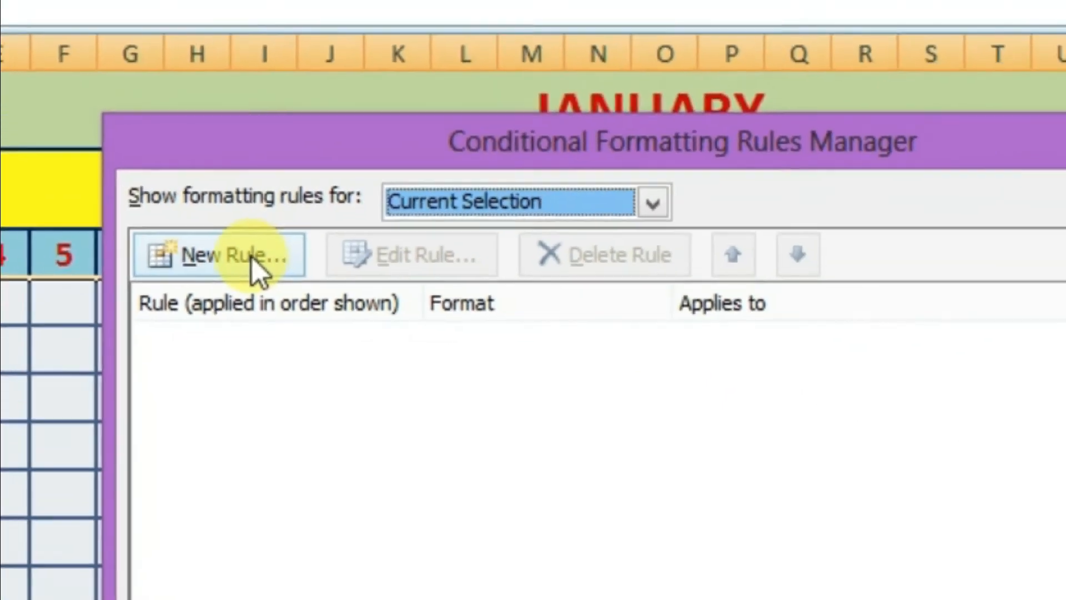
click(382, 313)
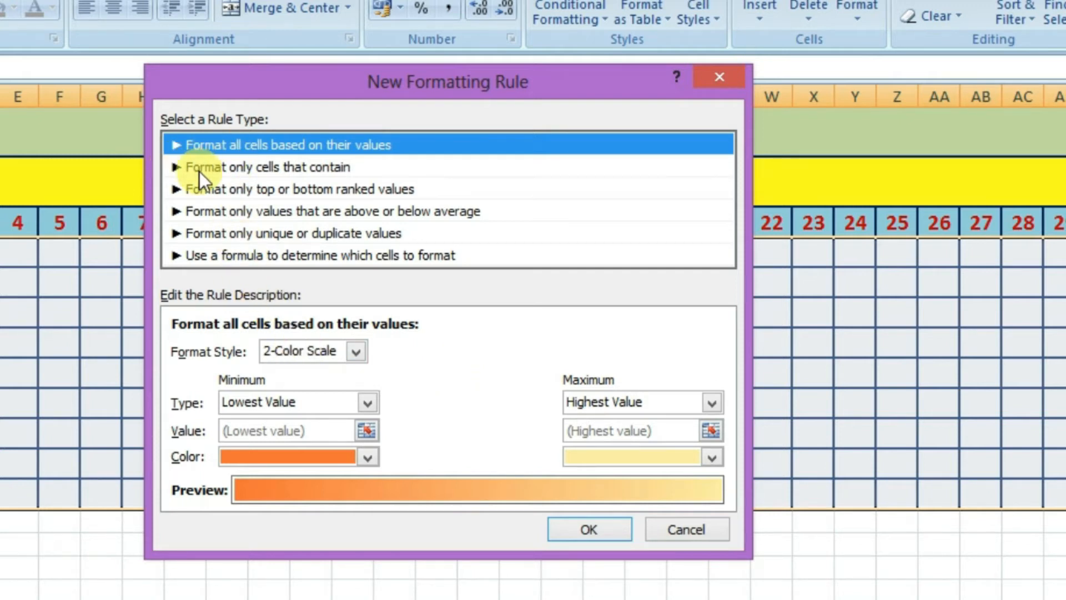
Define the rule to format only cells that contain a cell value equal to N.
click(294, 168)
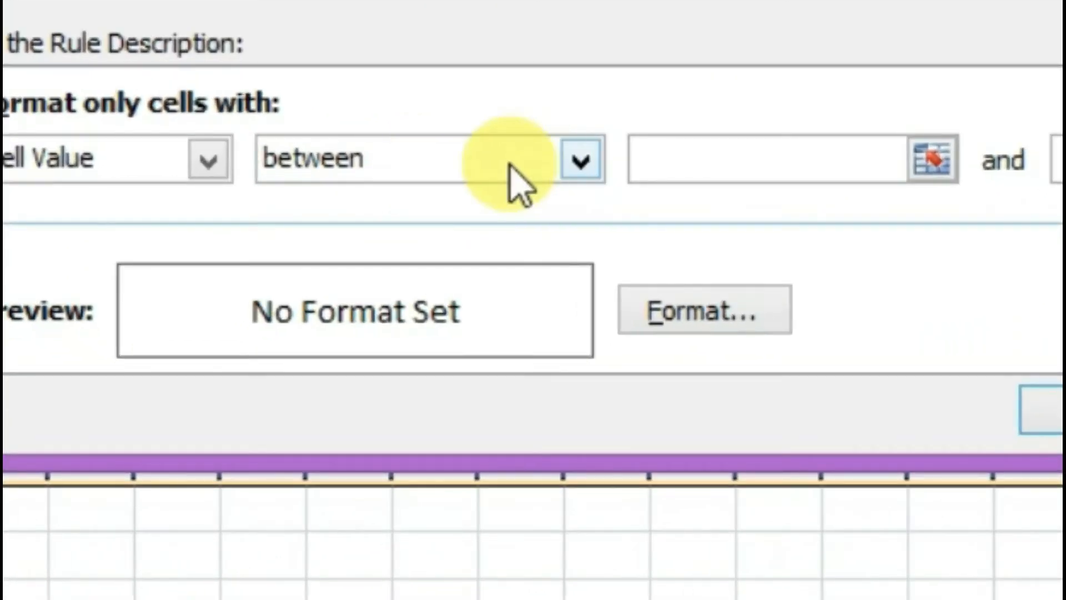
click(464, 276)
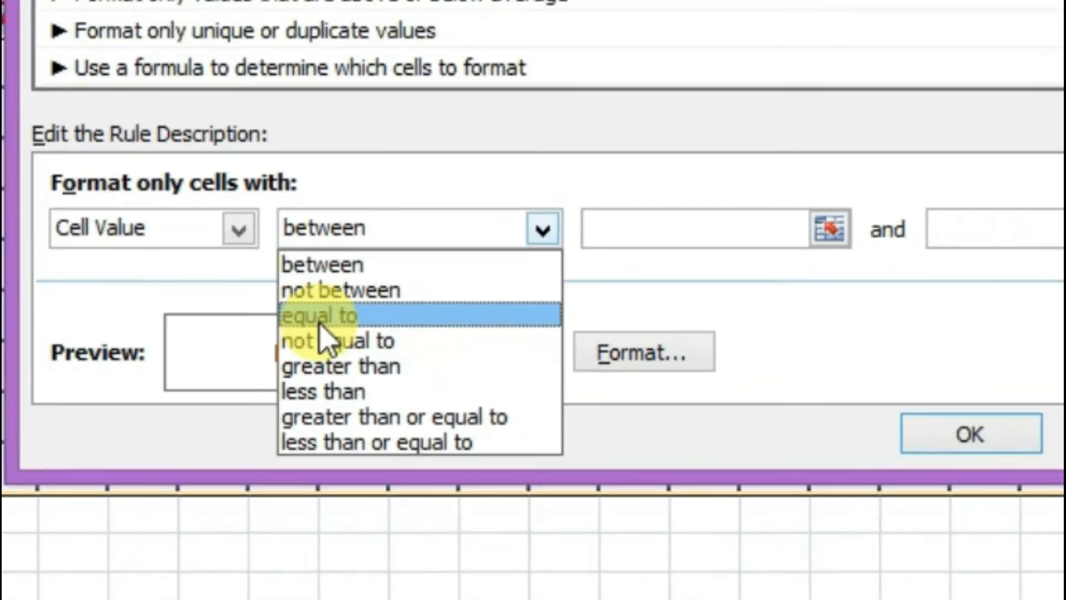
click(314, 272)
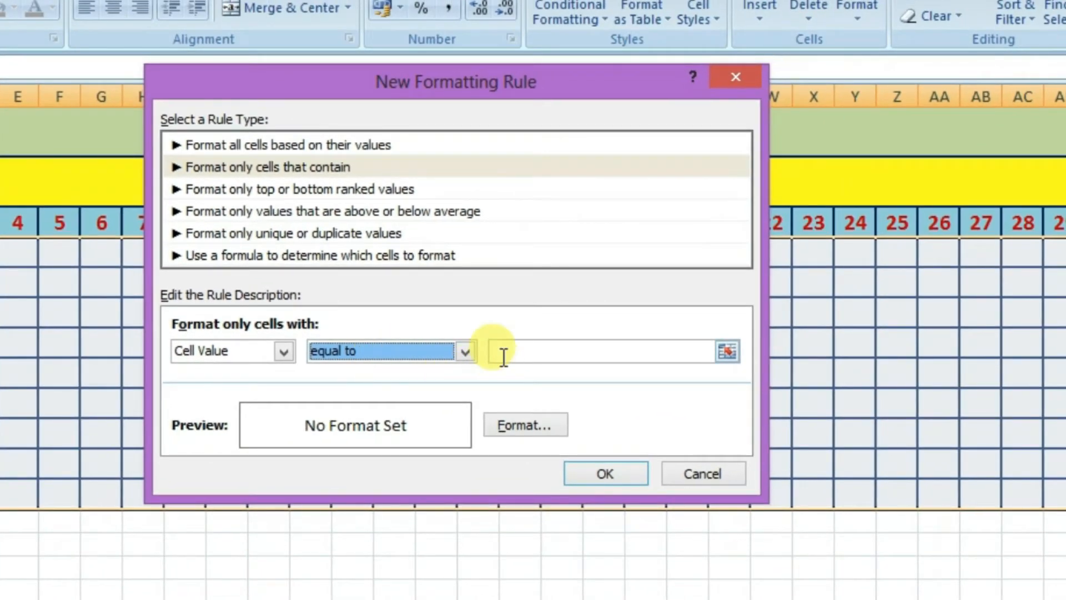
click(539, 354)
text(N)
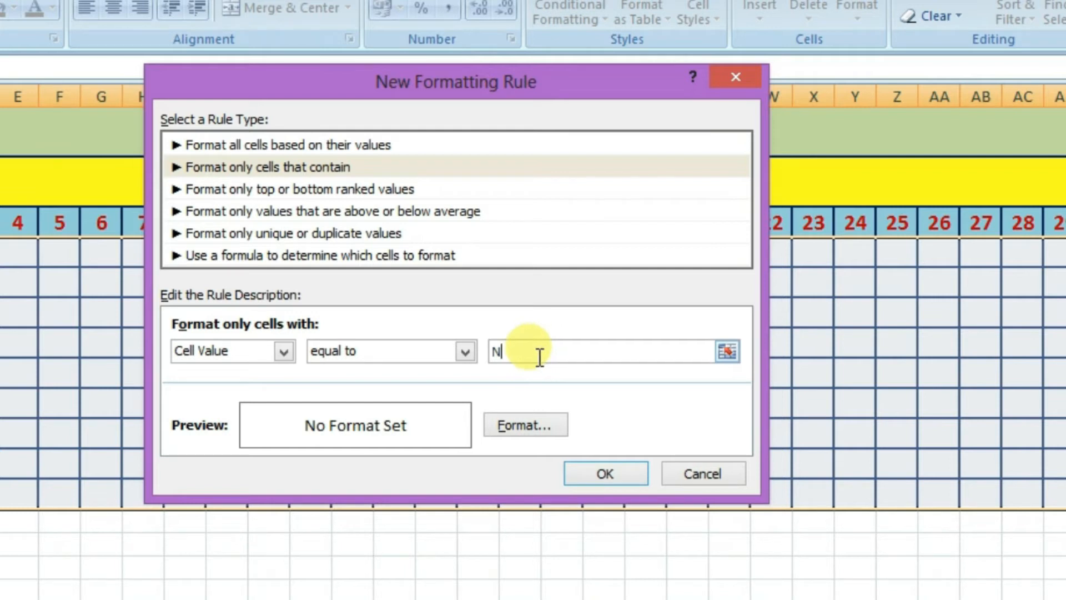
Set the rule's font format to bold and dark blue.
click(548, 424)
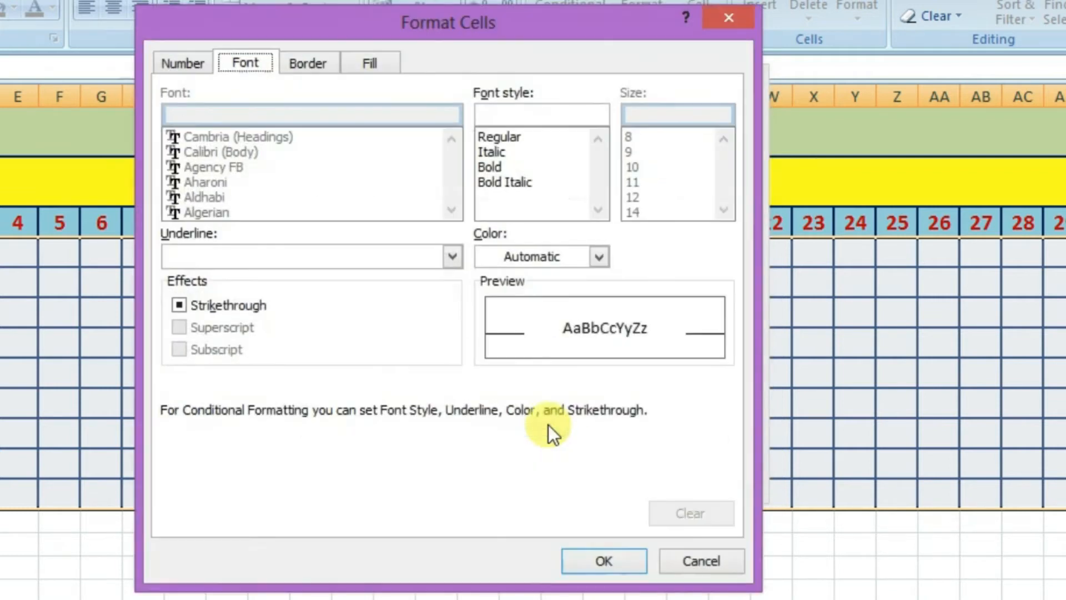
click(502, 167)
click(598, 256)
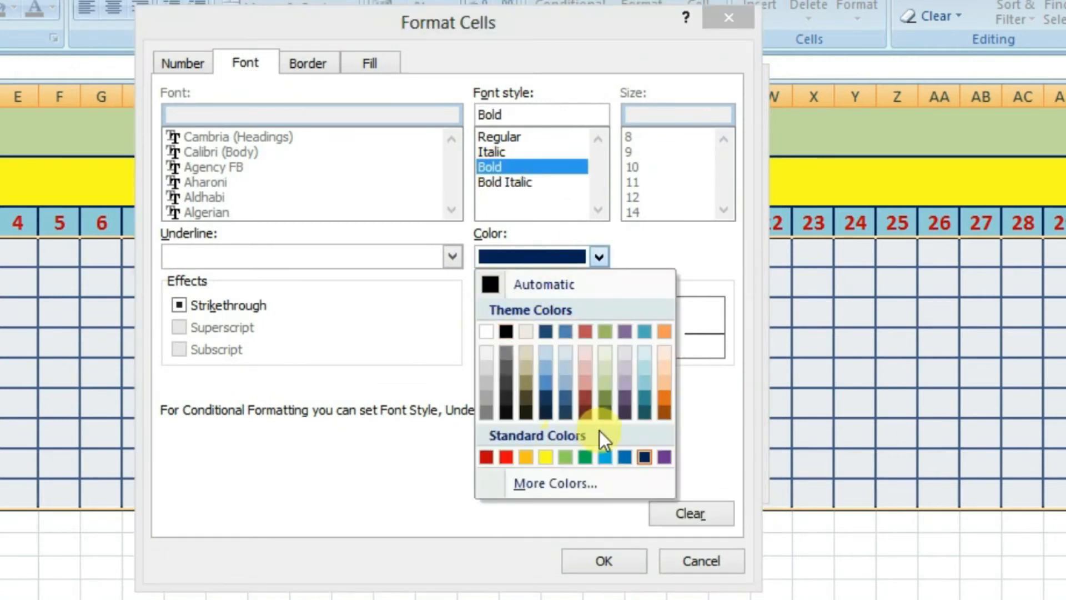
click(644, 457)
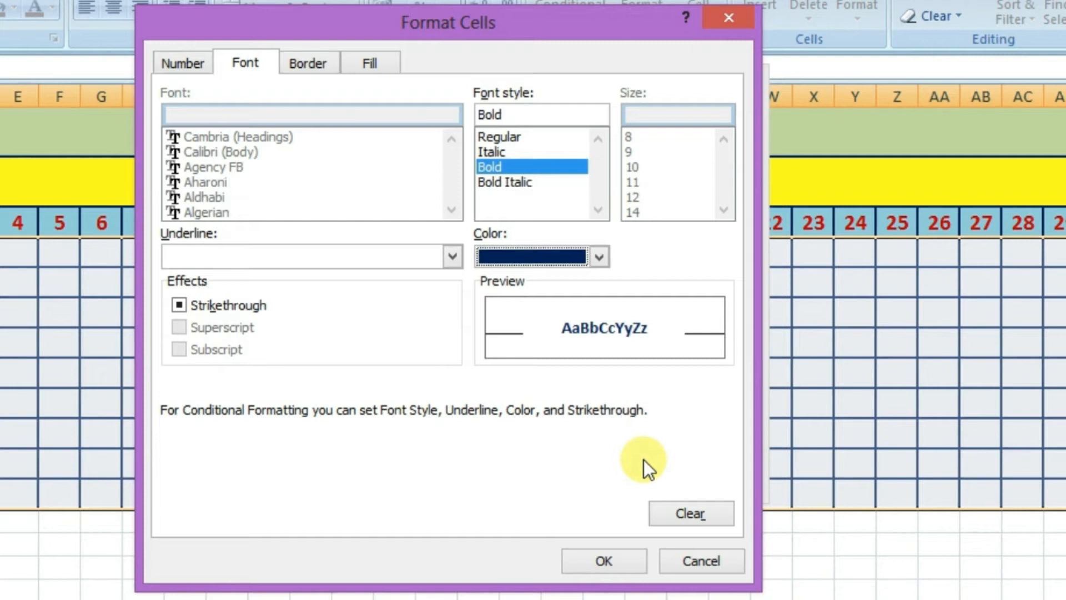
Add a thin solid outline border to the rule's format and choose dark blue as the line colour.
click(305, 64)
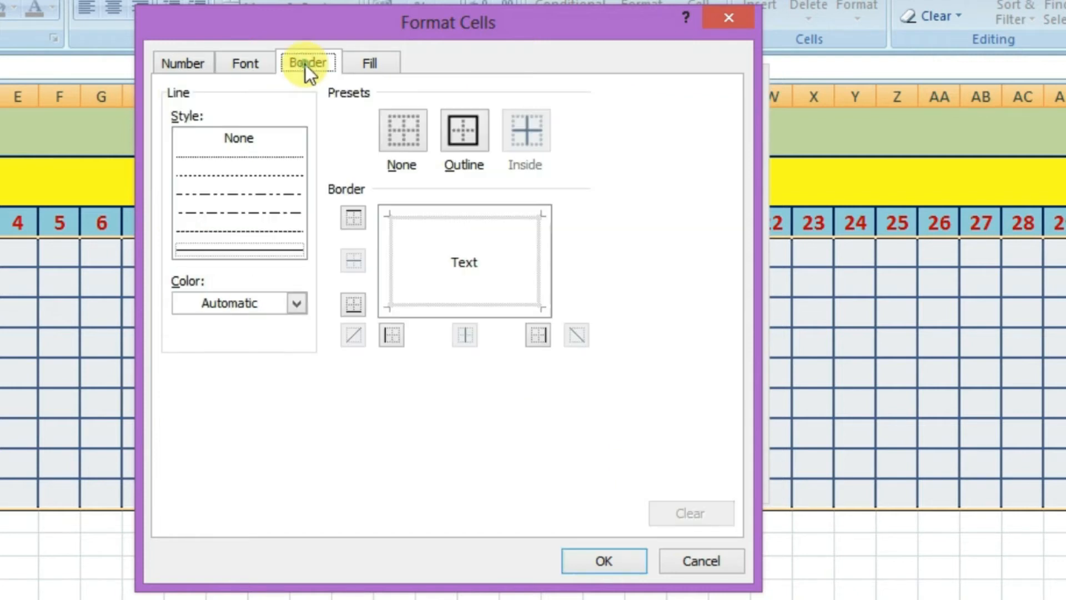
click(462, 135)
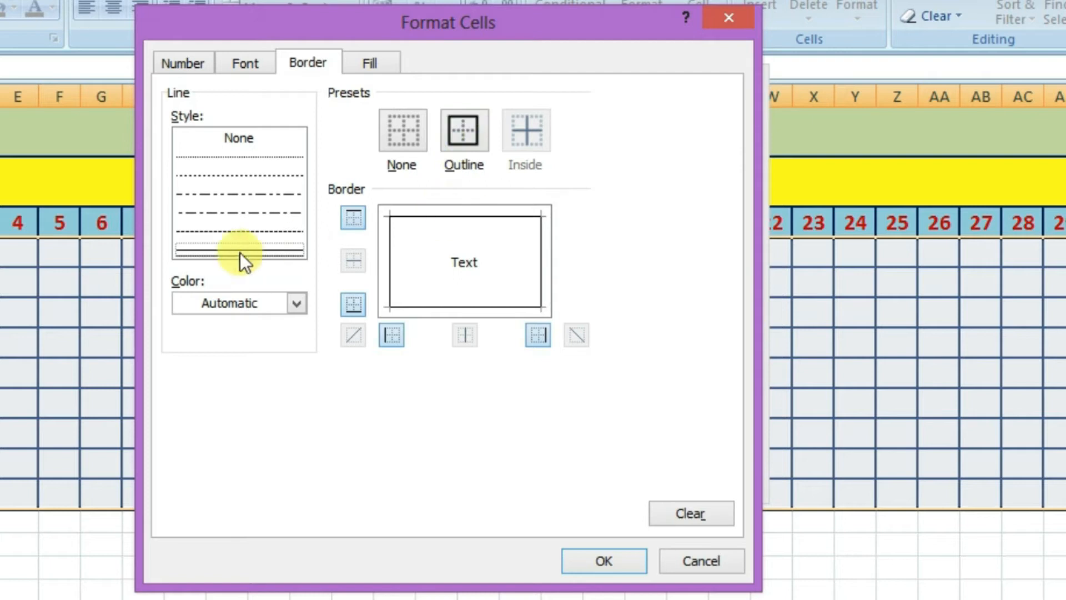
click(228, 299)
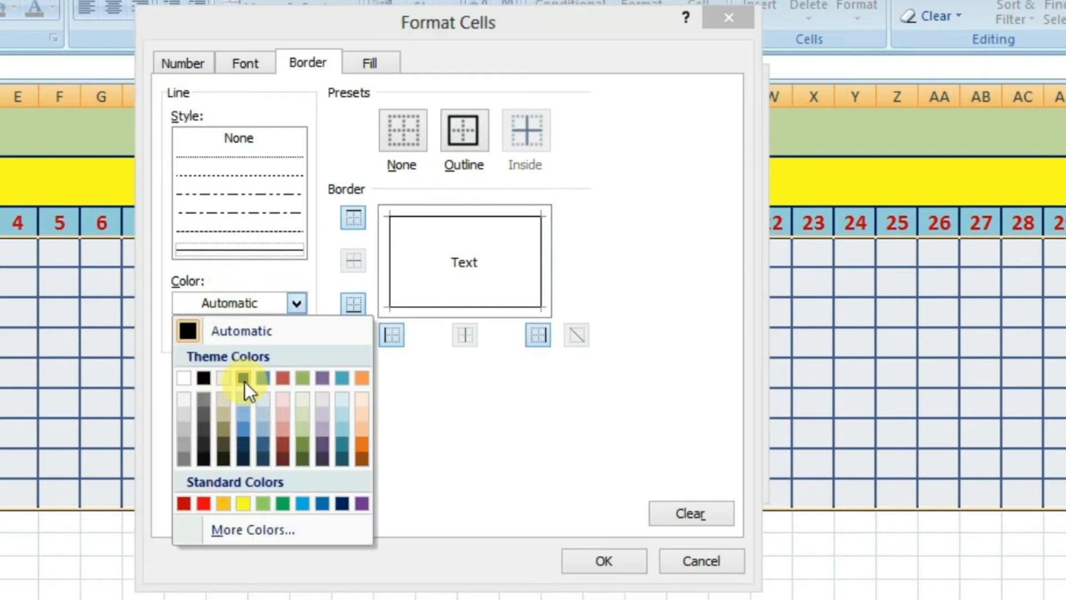
click(344, 503)
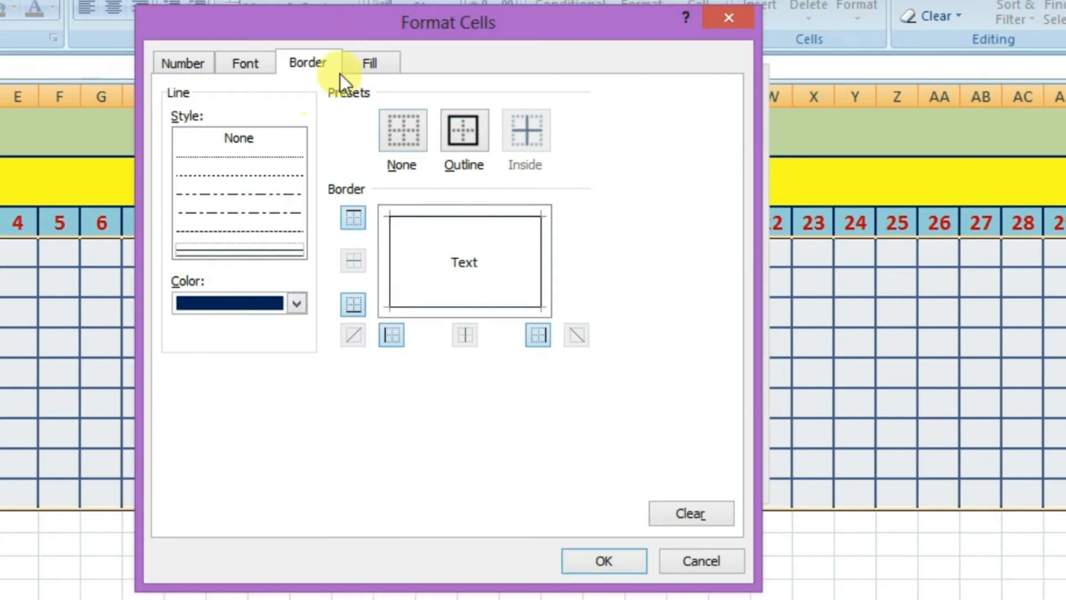
Give the N rule a custom light red fill of RGB 255, 79, 79 and save the rule.
click(368, 61)
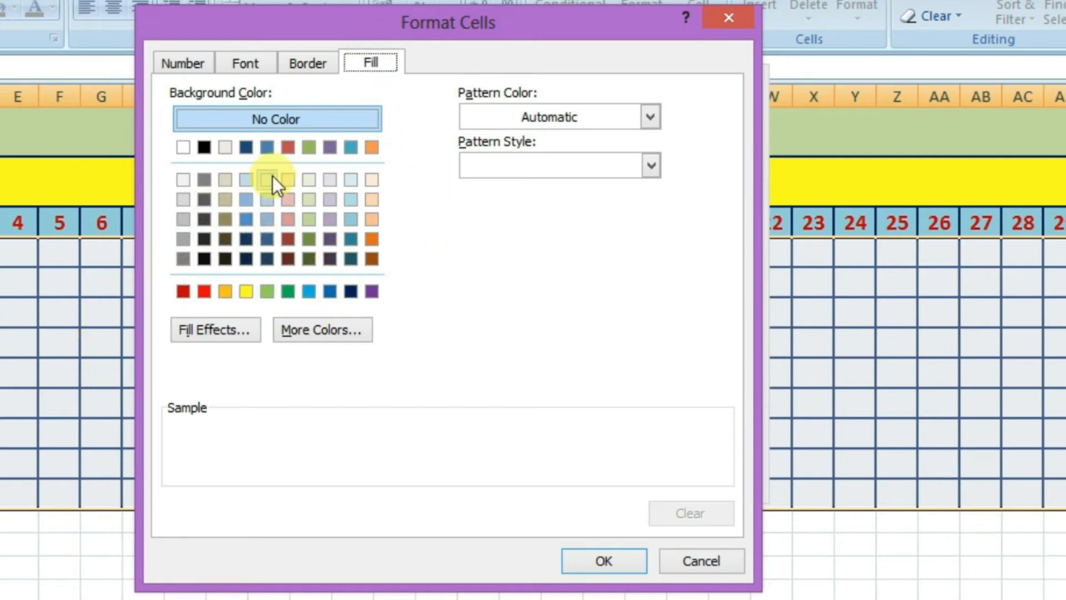
click(205, 294)
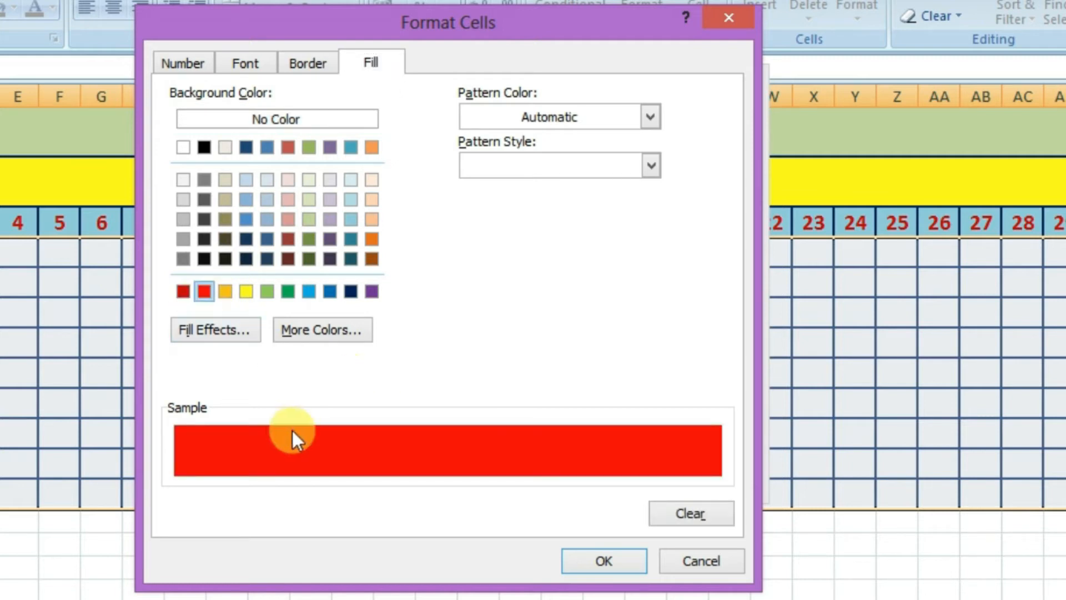
click(295, 331)
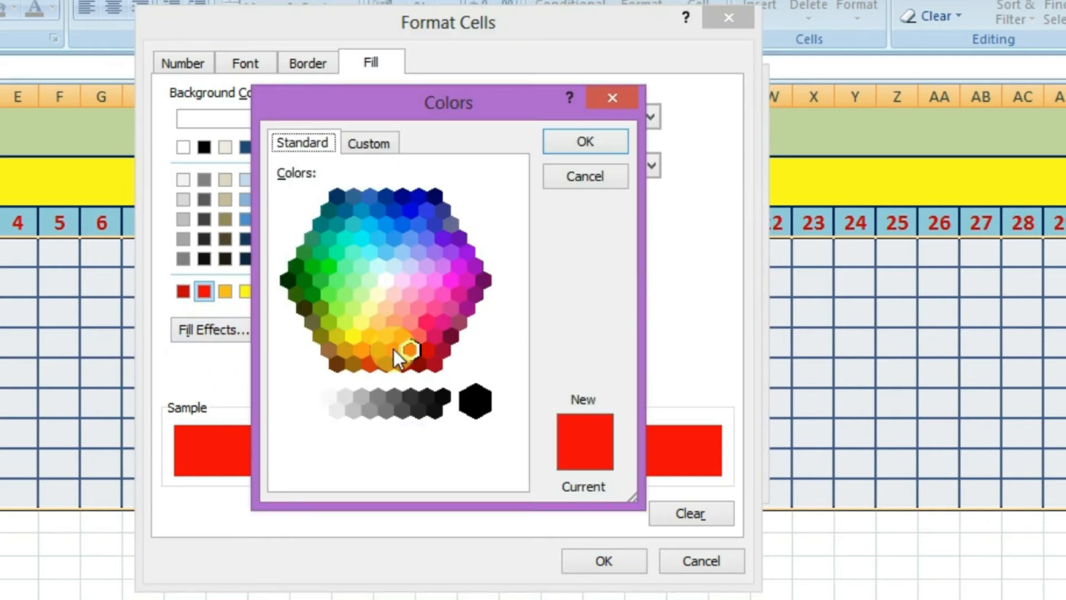
click(361, 147)
drag(508, 262, 507, 242)
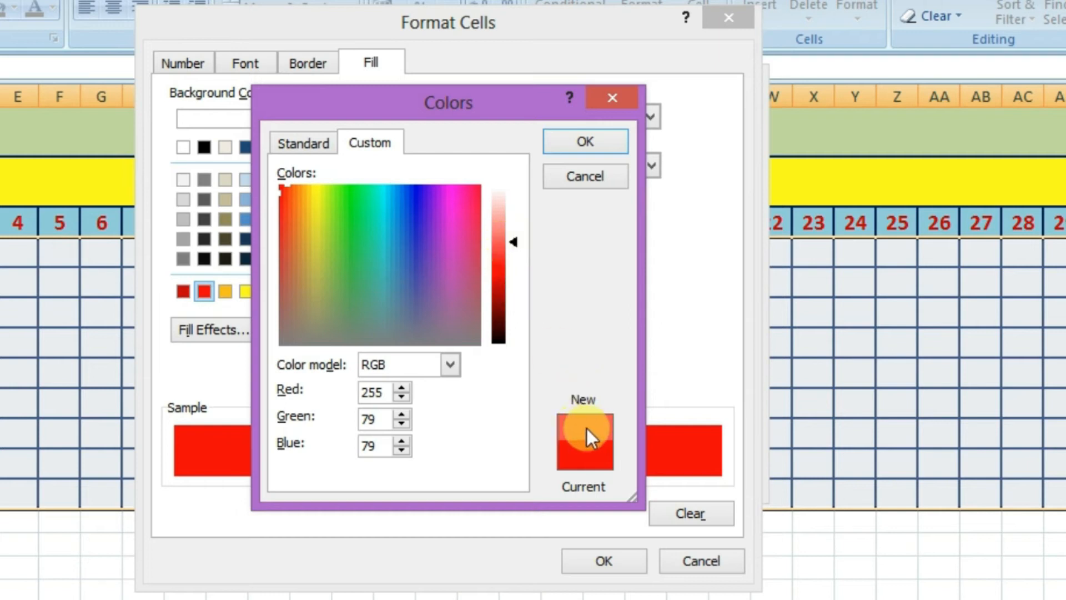
click(592, 142)
click(599, 561)
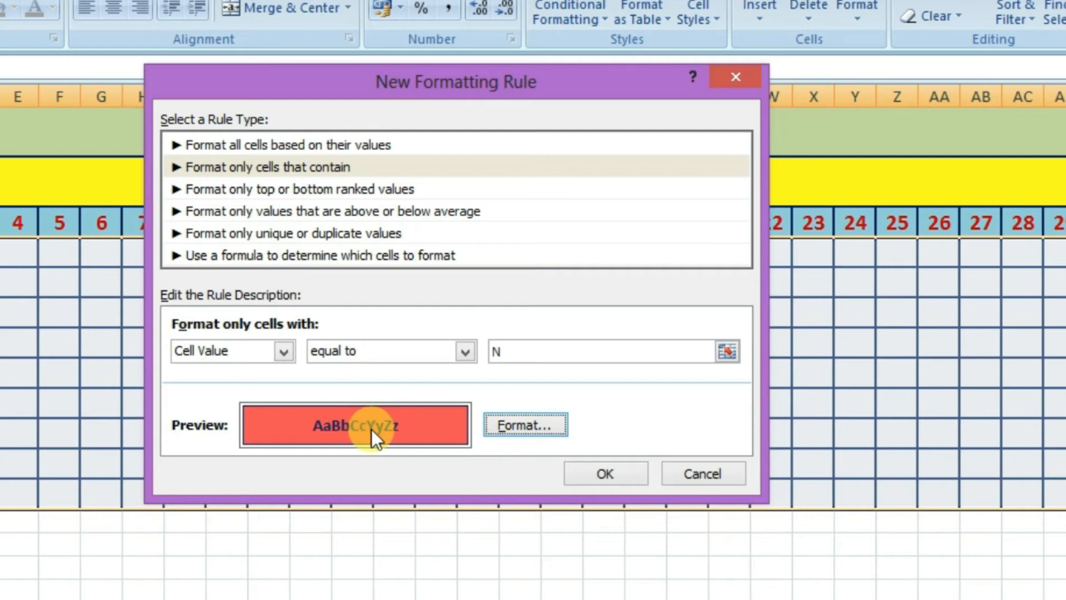
click(594, 475)
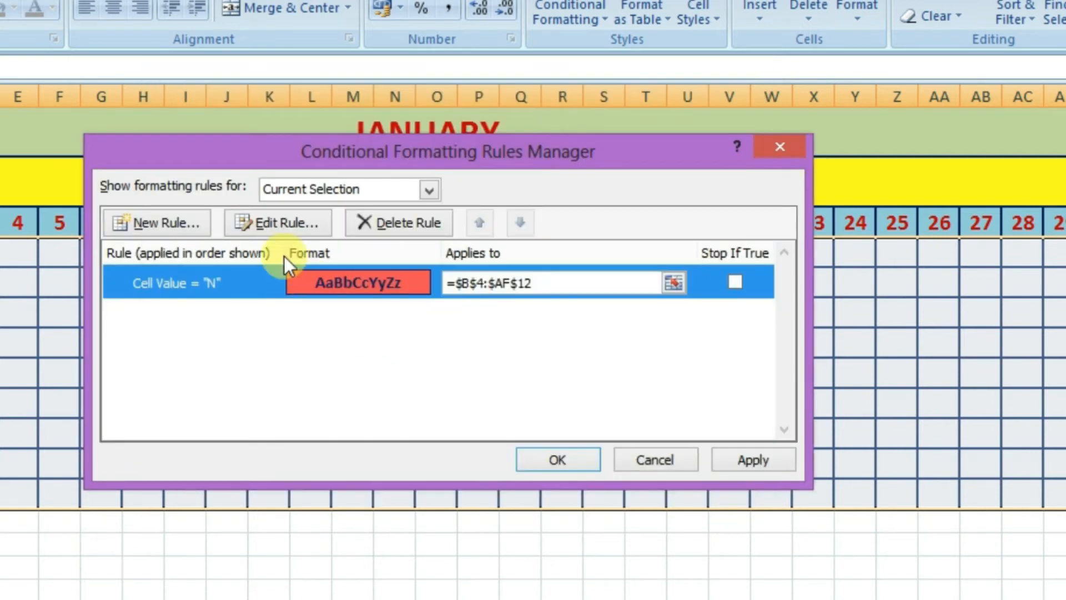
Add another rule that formats only cells whose value is equal to Y.
click(159, 225)
click(222, 167)
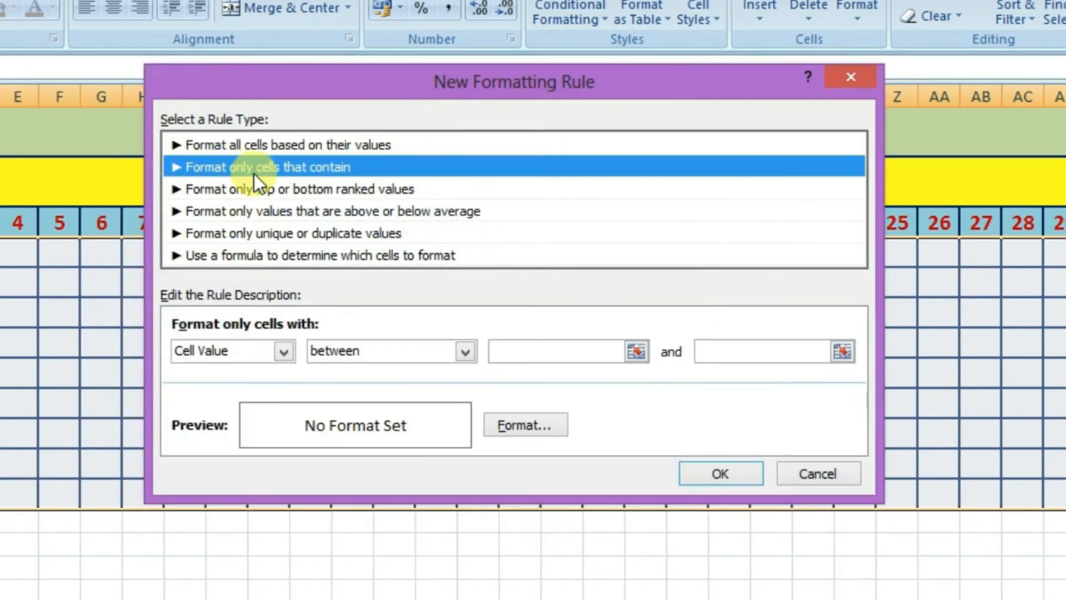
click(340, 352)
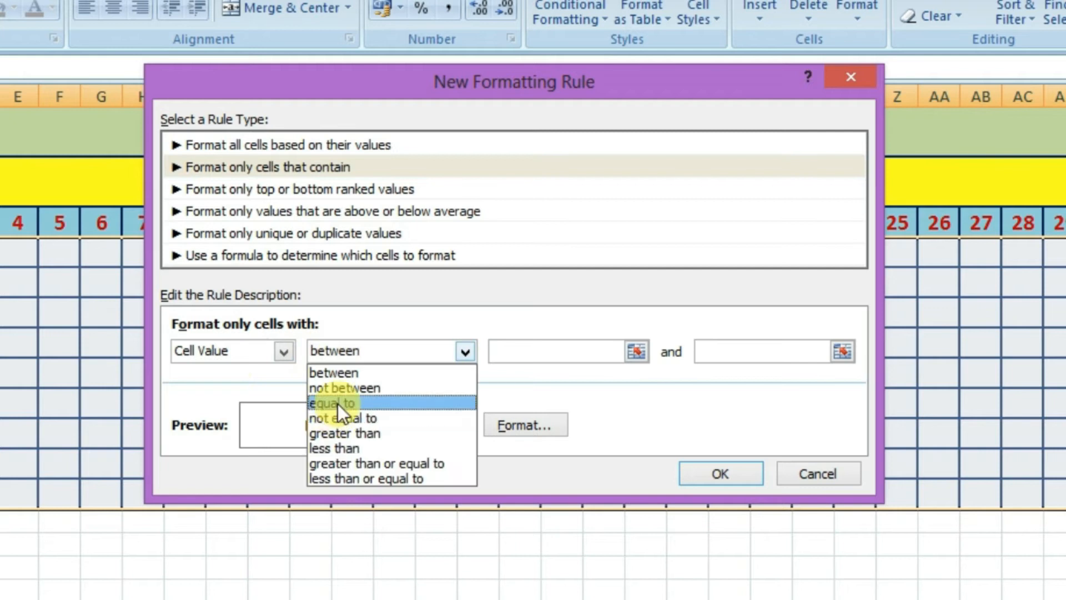
click(333, 404)
click(530, 361)
text(Y)
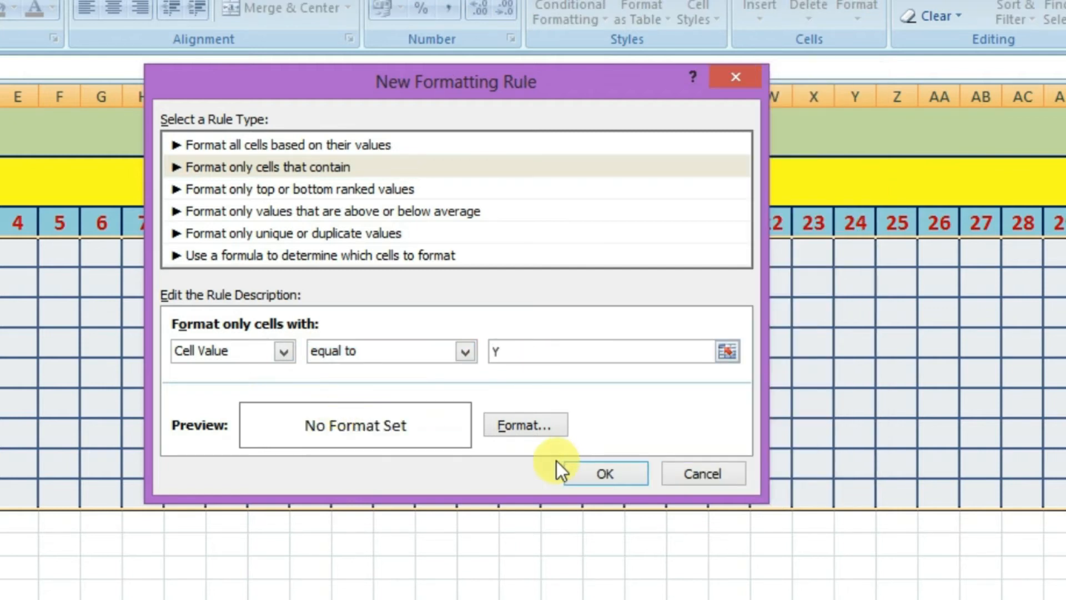
Set the Y rule's font format to bold and dark blue.
click(521, 425)
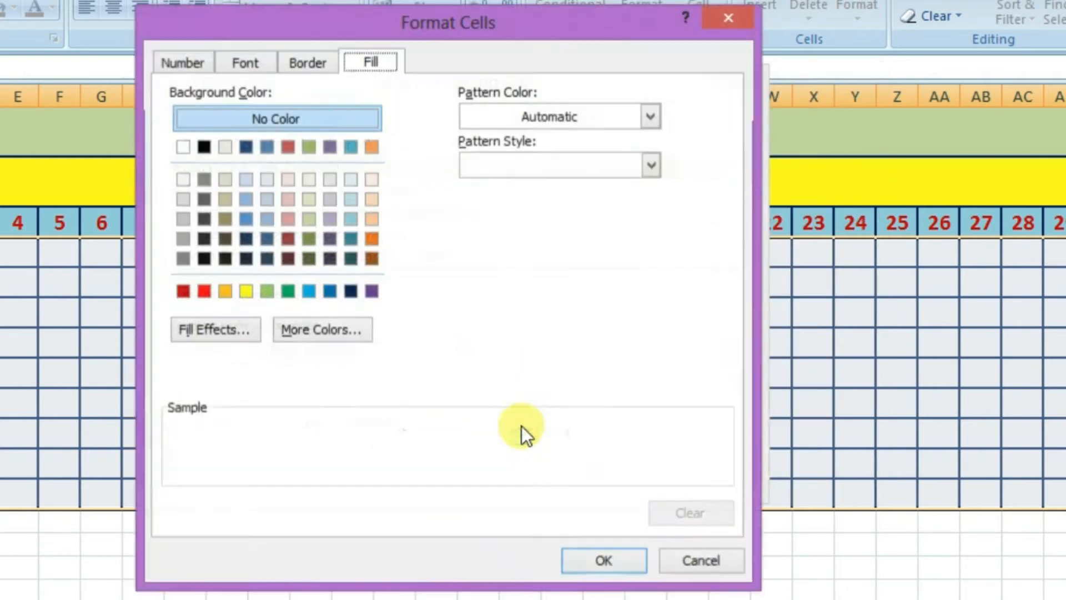
click(243, 63)
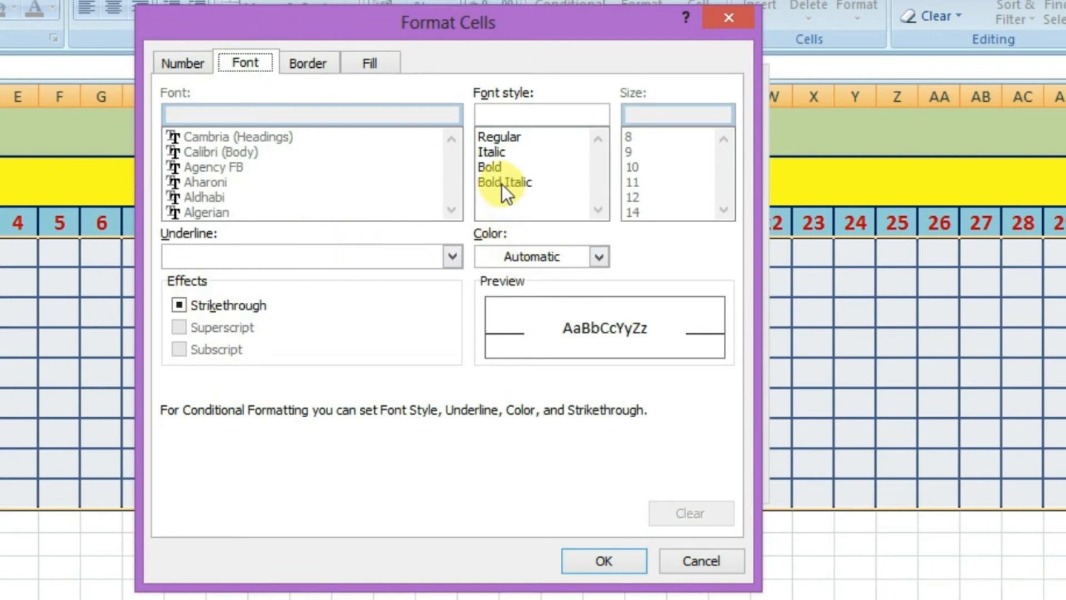
click(498, 167)
click(598, 257)
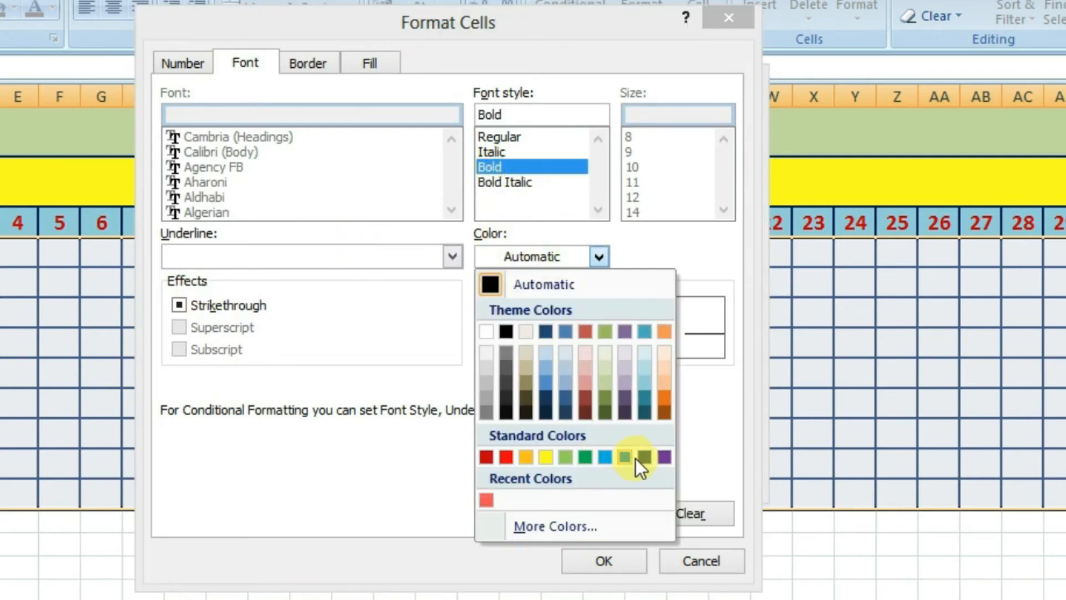
click(638, 460)
Add a dark blue outline border to the Y rule's format.
click(316, 65)
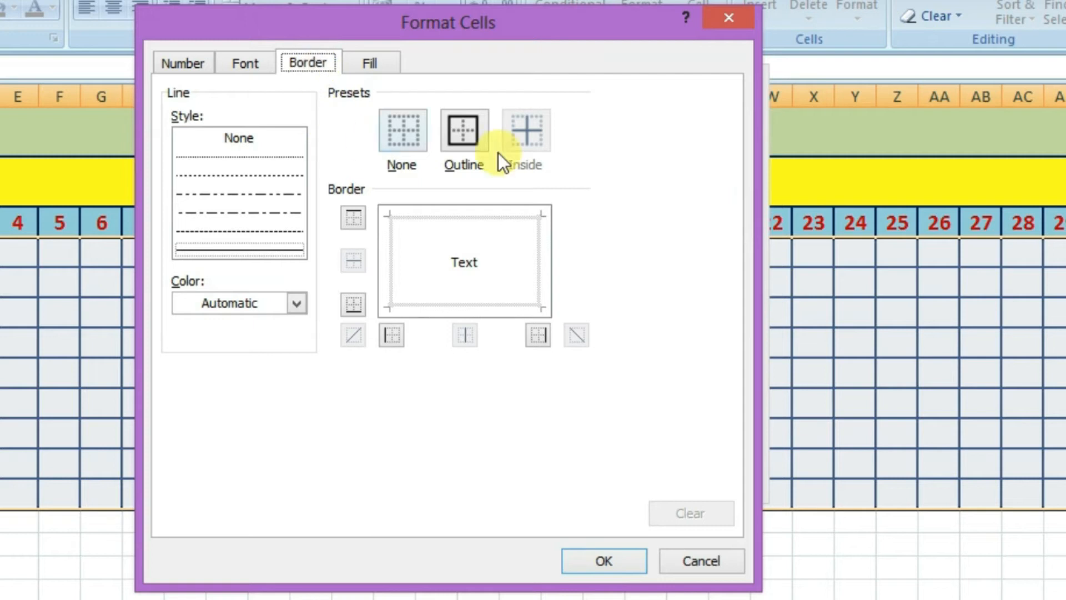
click(296, 306)
click(334, 503)
click(452, 126)
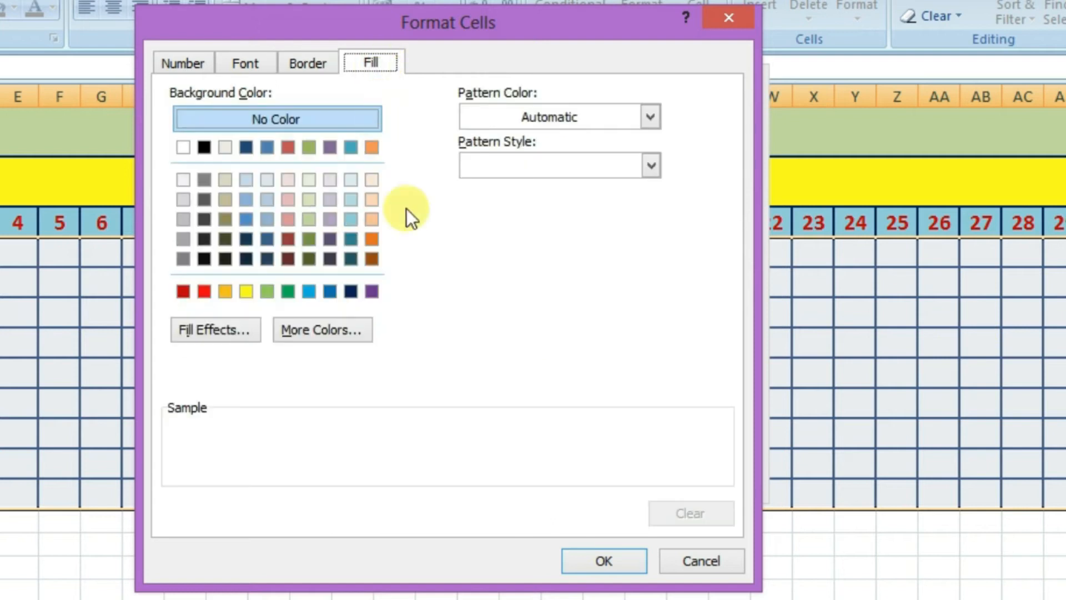
Give the Y rule a green fill of RGB 147, 208, 80 and save the rule.
click(272, 293)
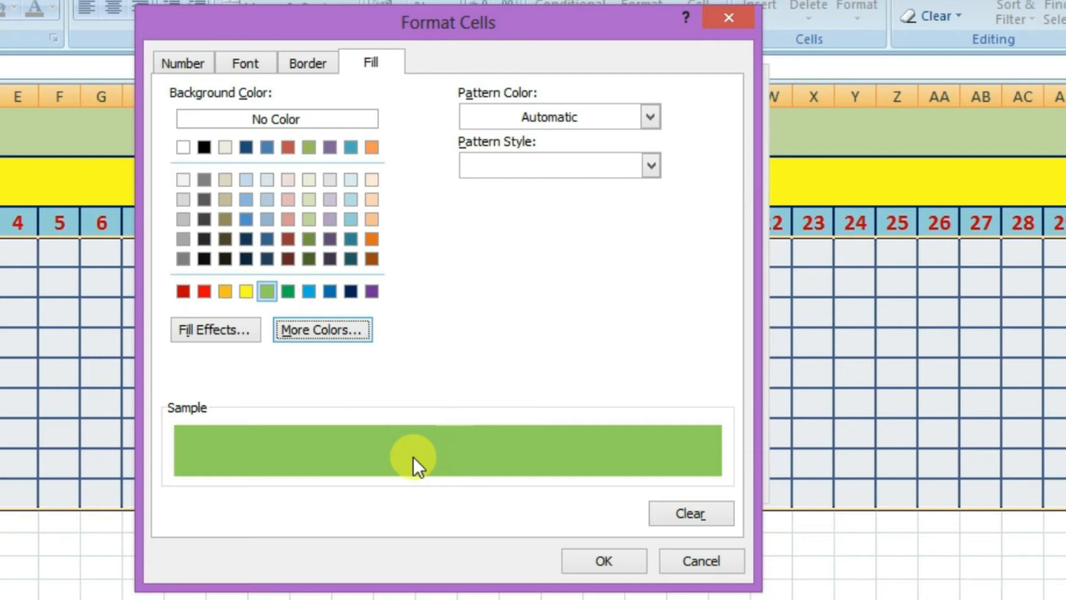
click(316, 330)
mouse_move(507, 251)
mouse_down()
mouse_move(511, 239)
mouse_move(510, 268)
mouse_move(511, 256)
mouse_up()
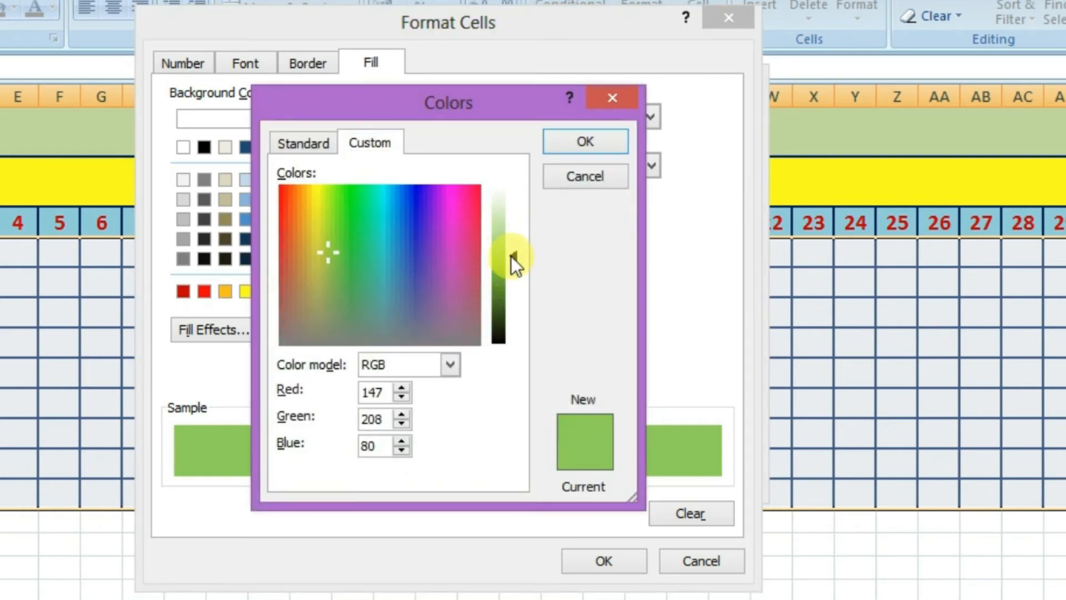
click(582, 144)
click(595, 558)
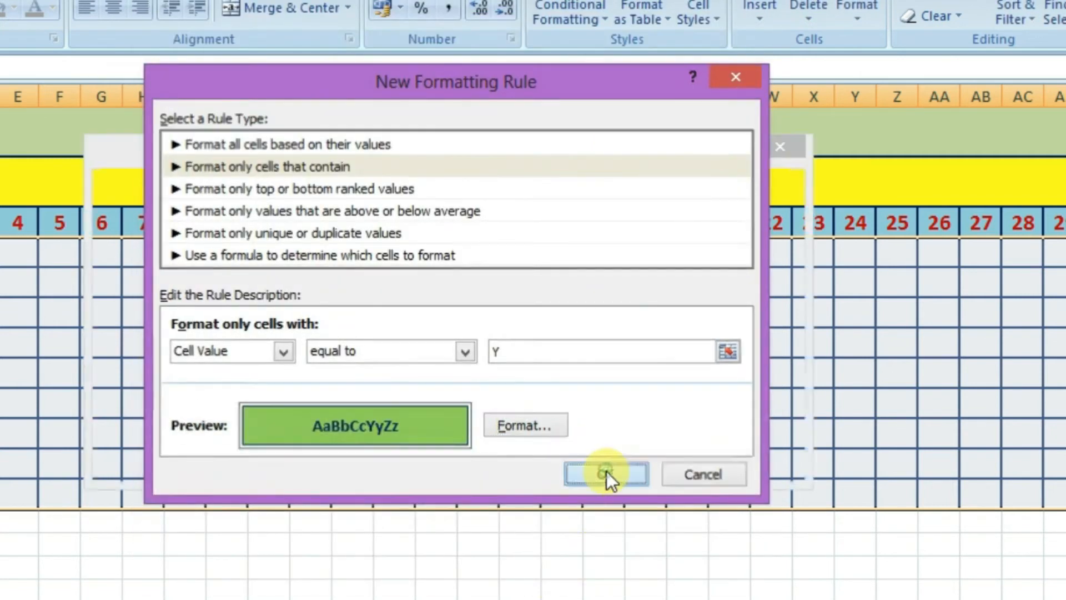
click(605, 474)
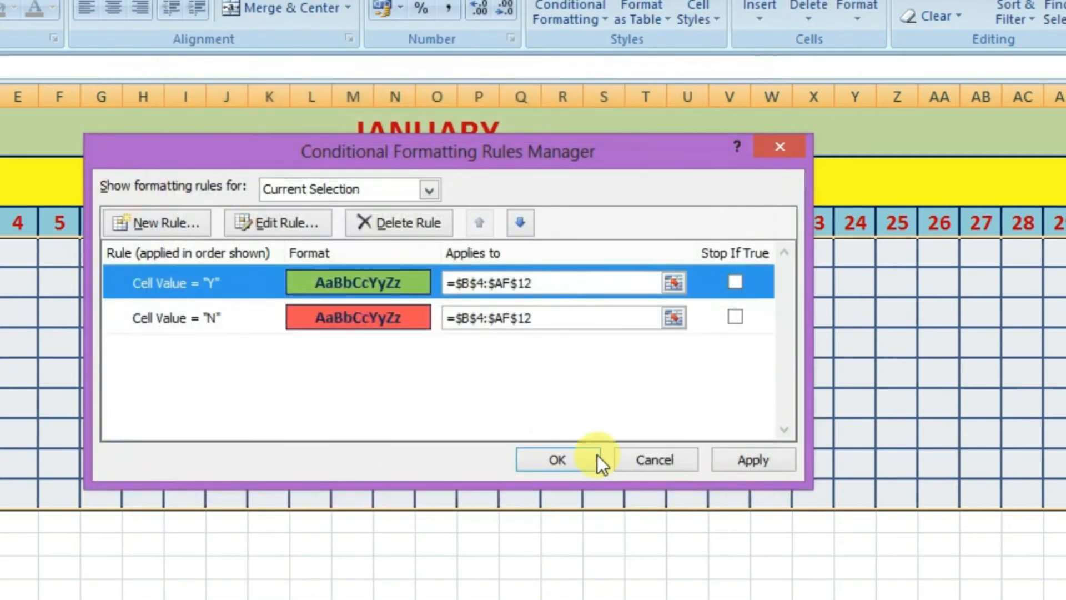
Enable Stop If True for both the Y and N rules, and apply them to the day cells.
click(735, 283)
click(734, 314)
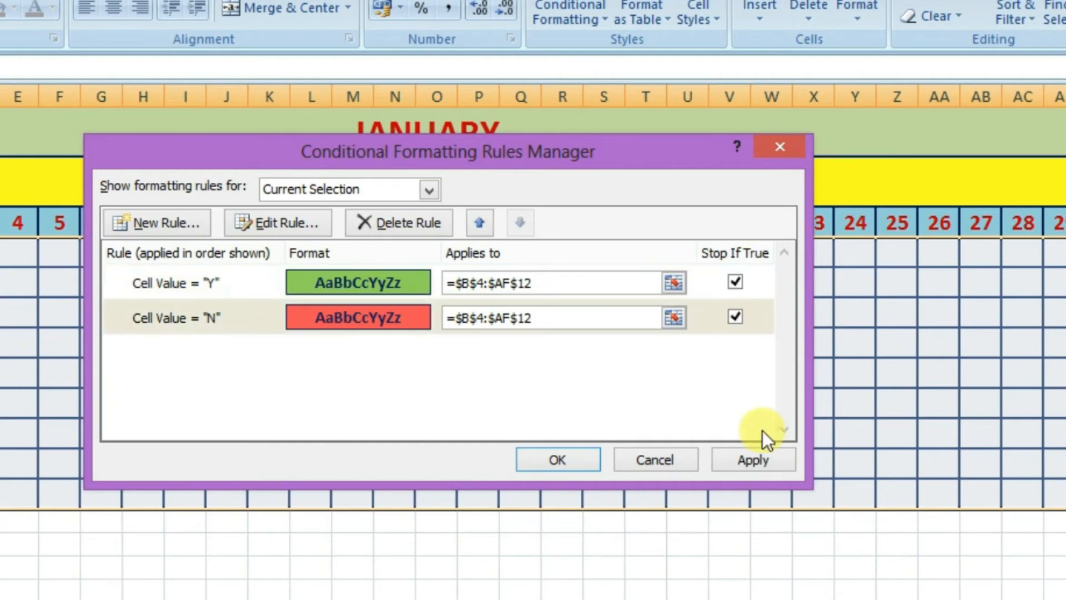
click(769, 467)
click(582, 460)
Test the rules on day 6 by entering Y for WEEKLY CURRENT and N for READING.
click(104, 282)
text(Y)
key(Return)
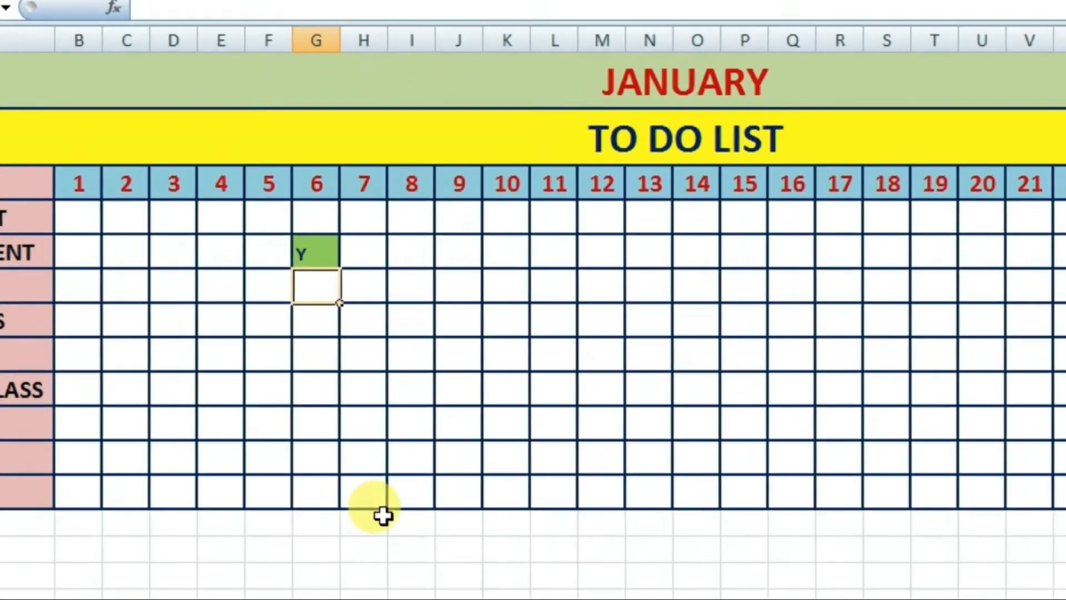
text(N)
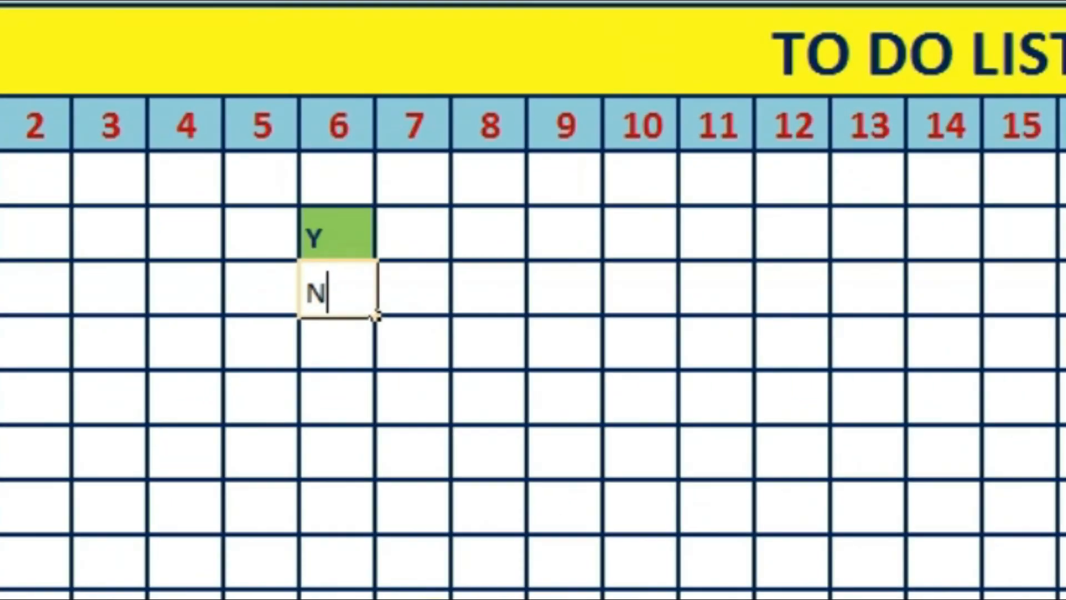
key(Return)
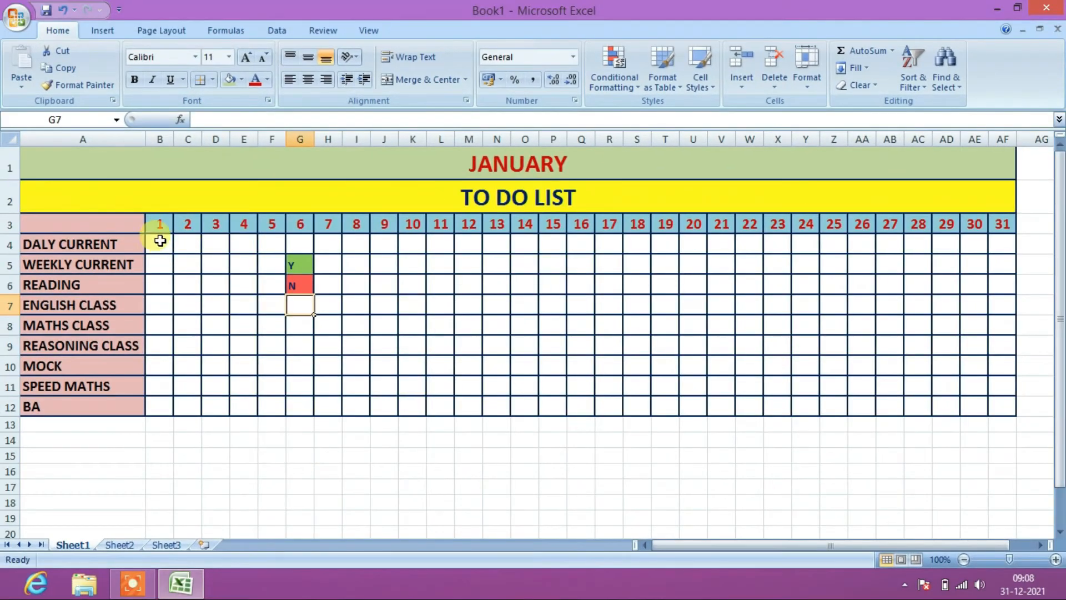
Set the font size of the day cells B4:AF12 to 14 and centre their contents horizontally.
drag(160, 244, 994, 406)
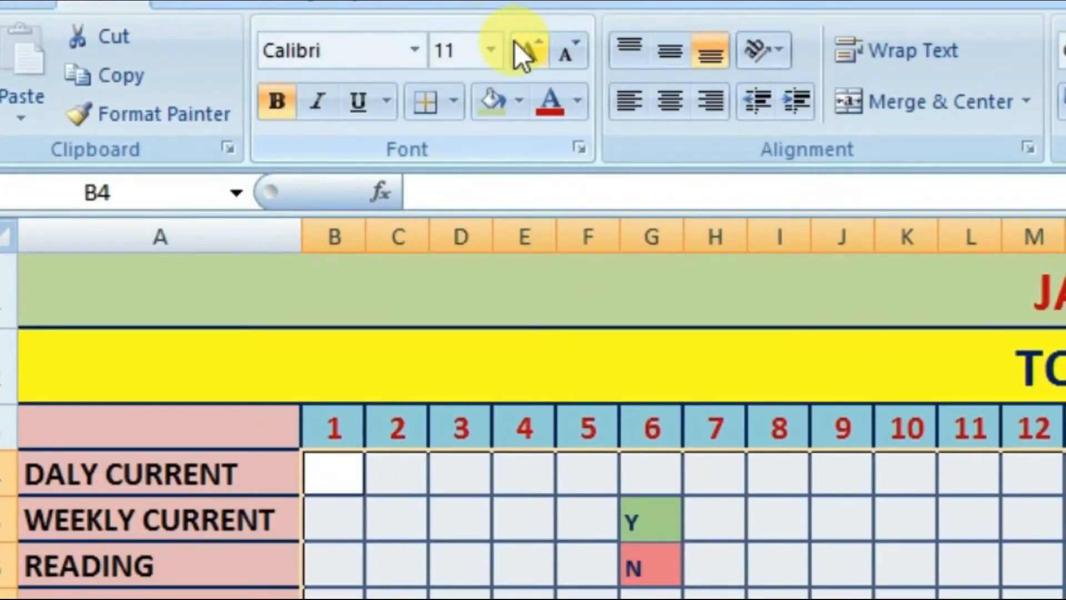
click(520, 48)
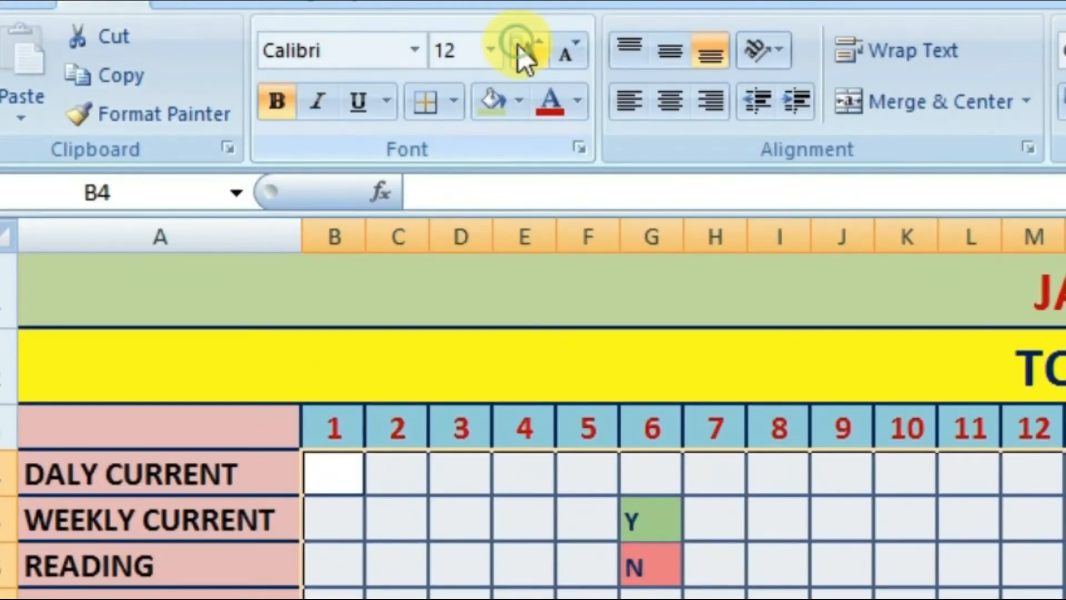
click(530, 51)
click(663, 104)
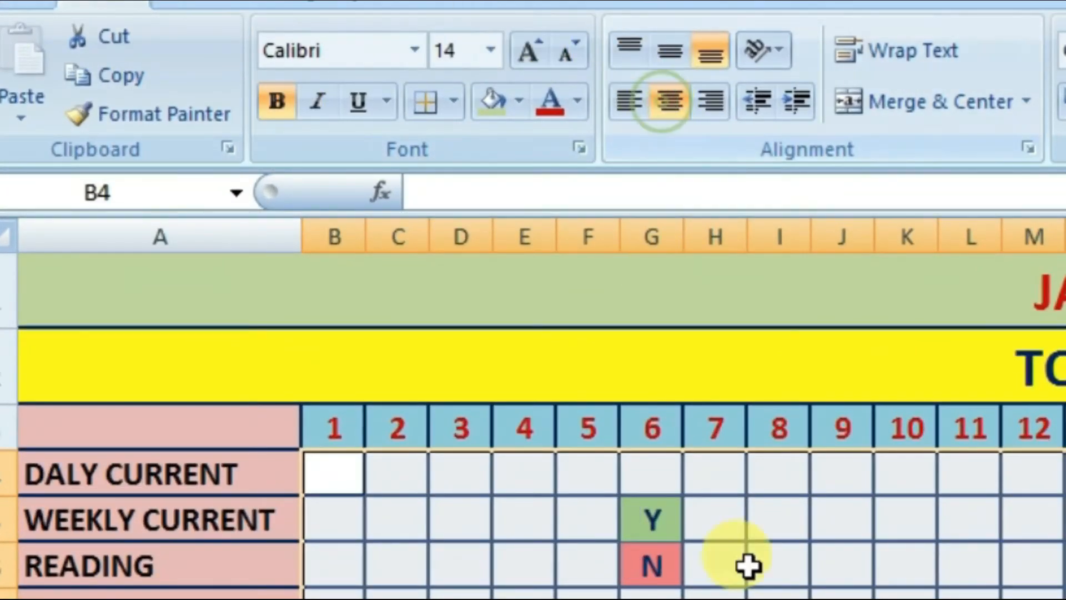
Mark day 3 with Y for WEEKLY CURRENT and N for READING.
click(207, 264)
text(Y)
key(Return)
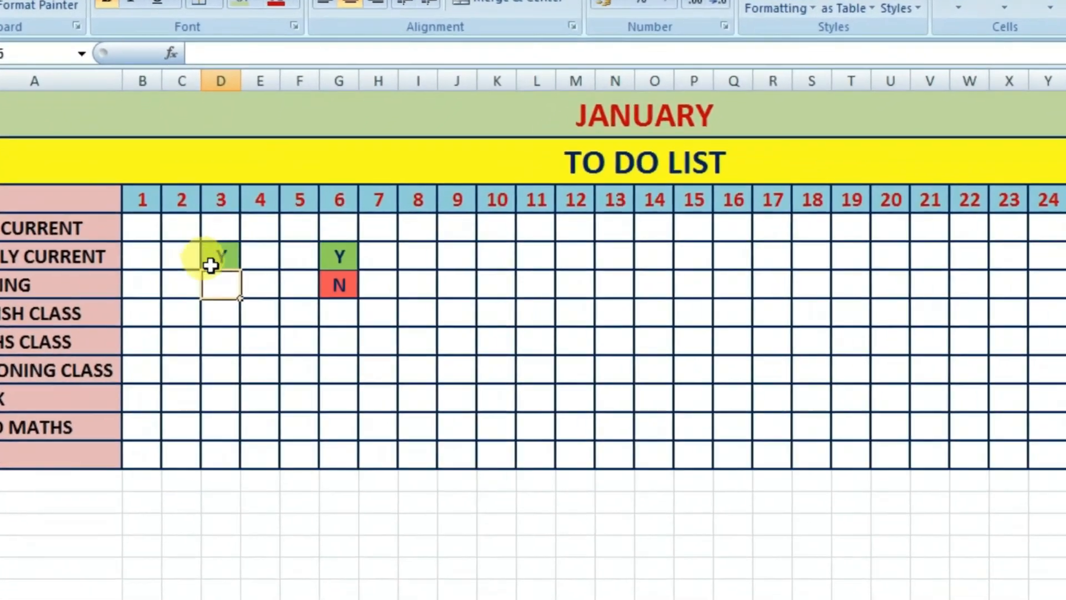
text(N)
key(Return)
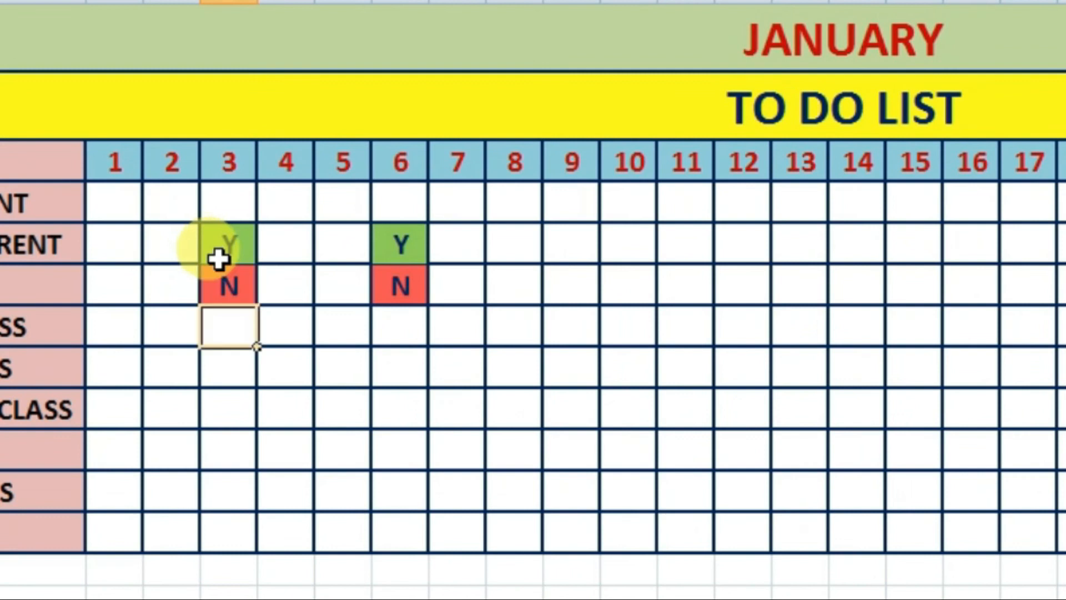
Test the letter M, which has no rule, for ENGLISH CLASS on day 3 and clear it.
text(M)
key(Return)
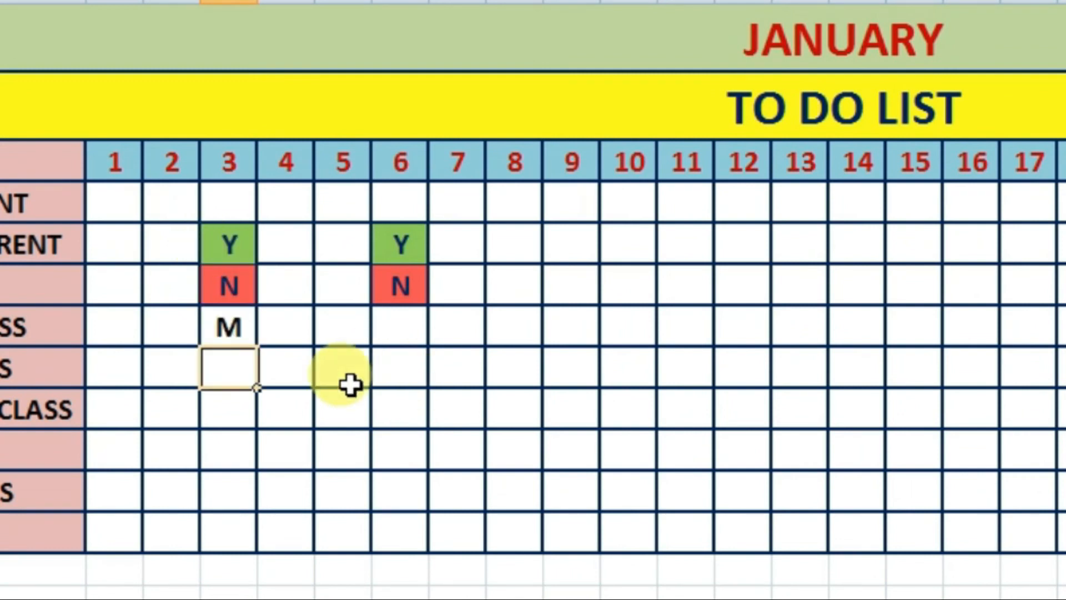
click(334, 453)
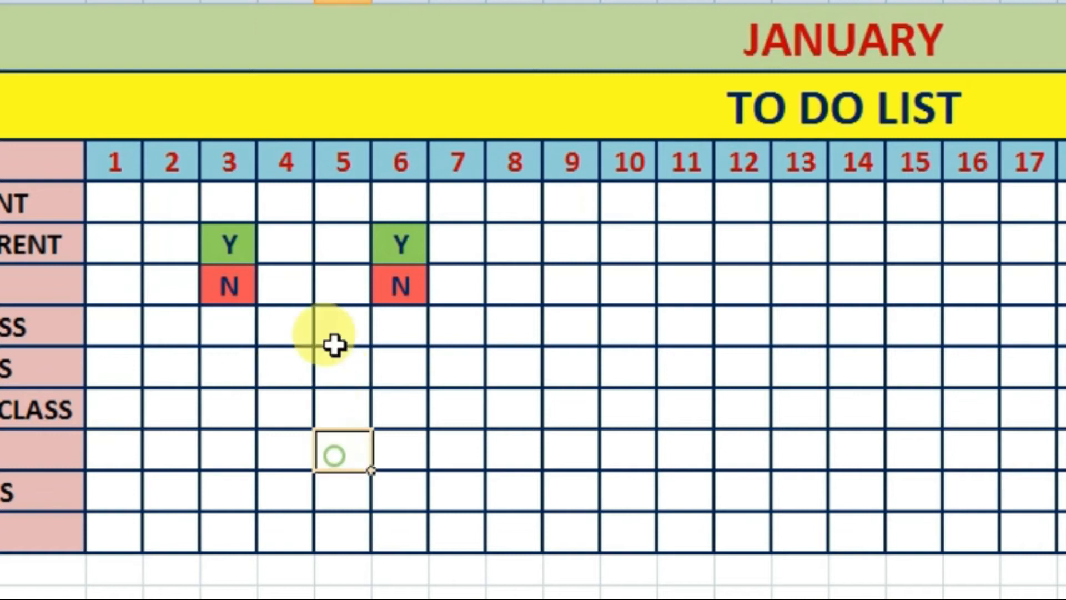
Clear the Y and N marks from the day 6 column.
click(402, 292)
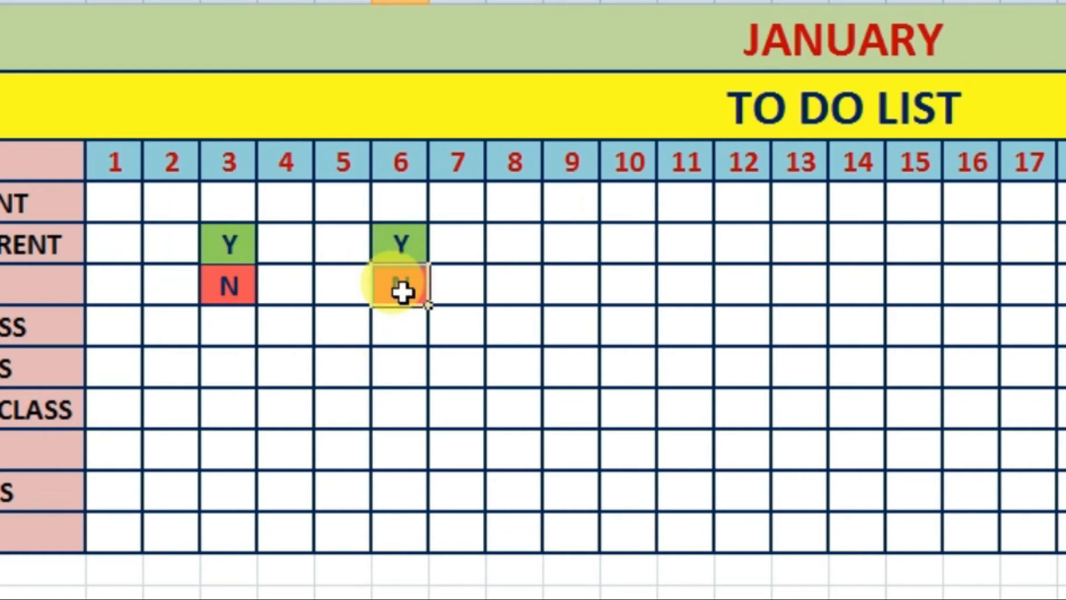
key(Delete)
click(403, 244)
key(Delete)
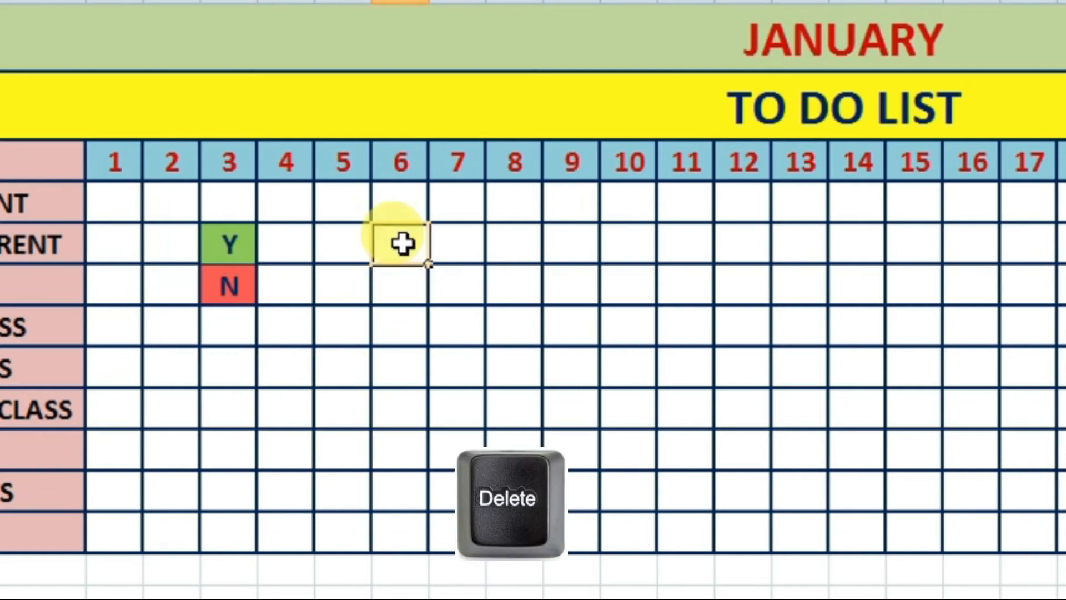
Enter Y on day 3 for both ENGLISH CLASS and DALY CURRENT.
click(229, 322)
text(y)
key(Return)
key(Up)
key(Up)
key(Up)
key(Up)
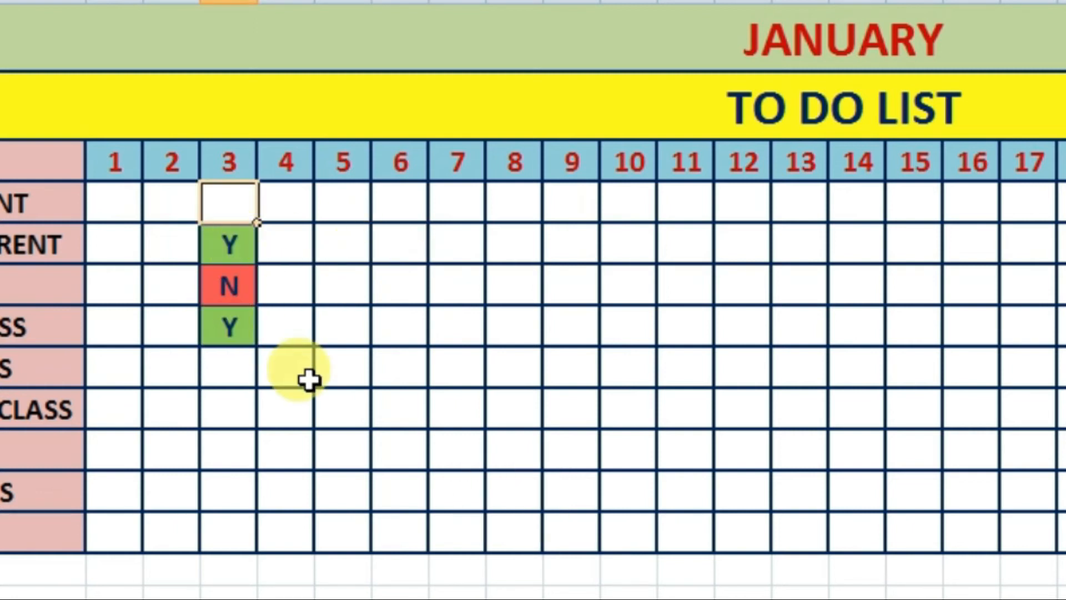
text(y)
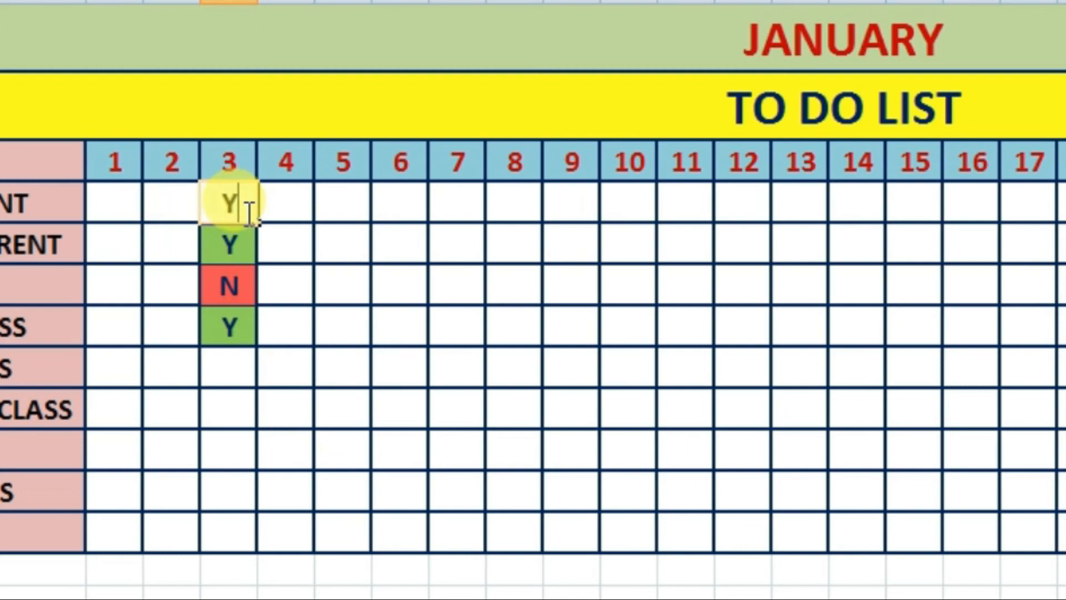
key(Return)
Enter N for MATHS CLASS on day 3.
key(Down)
key(Down)
key(Down)
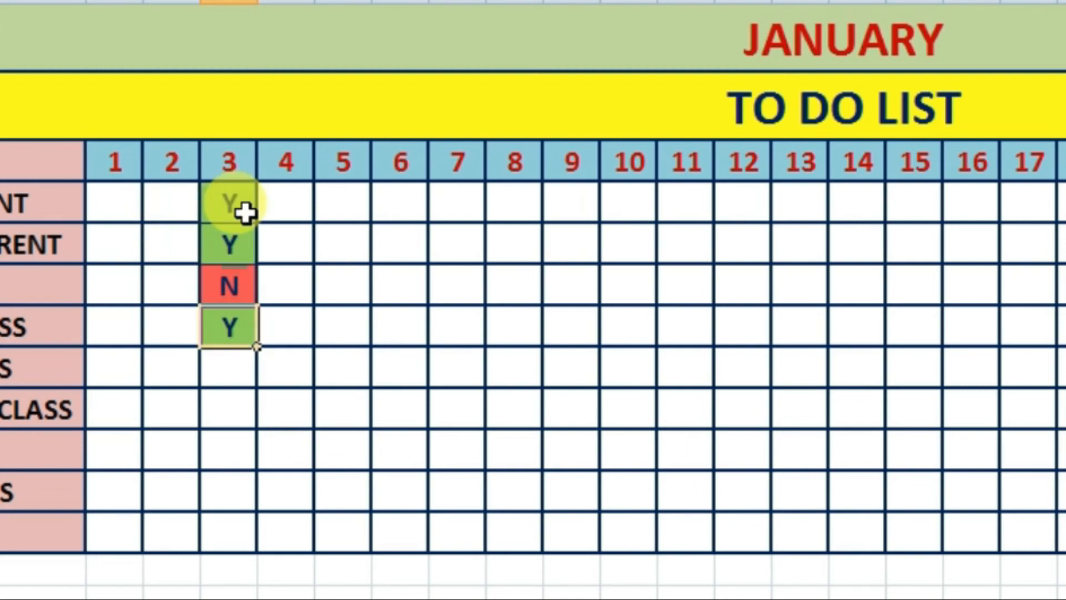
text(n)
key(Return)
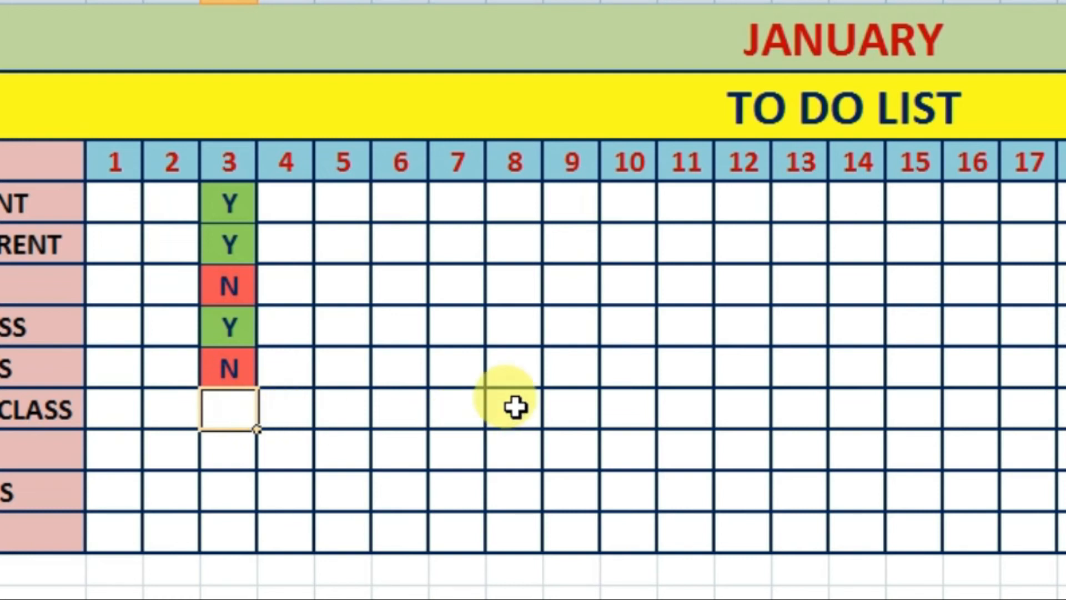
Enter Y on day 3 for REASONING CLASS, MOCK, SPEED MATHS and BA.
text(y)
key(Return)
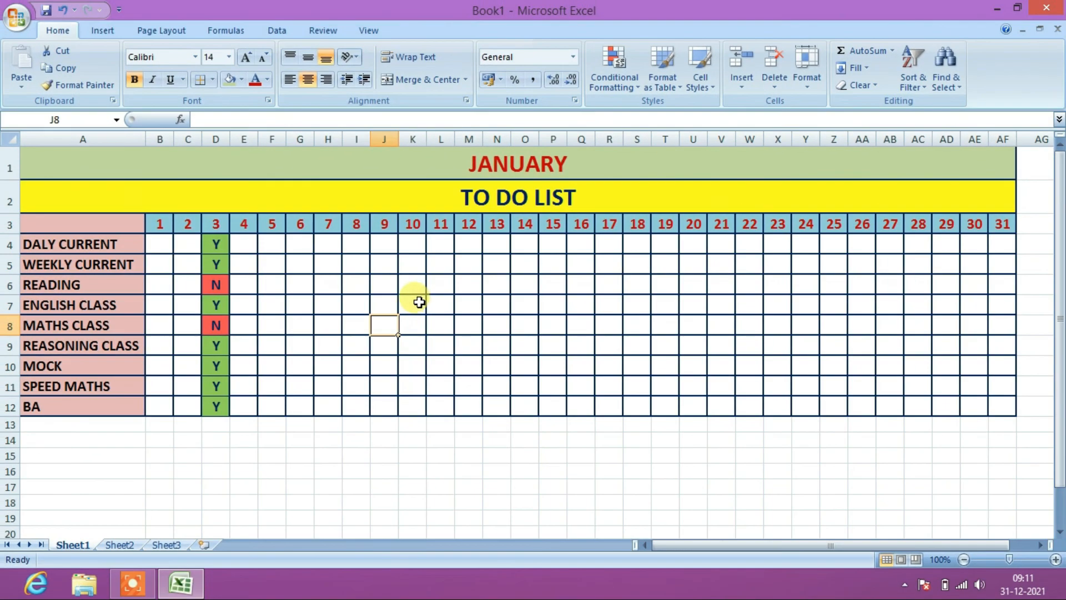
click(418, 301)
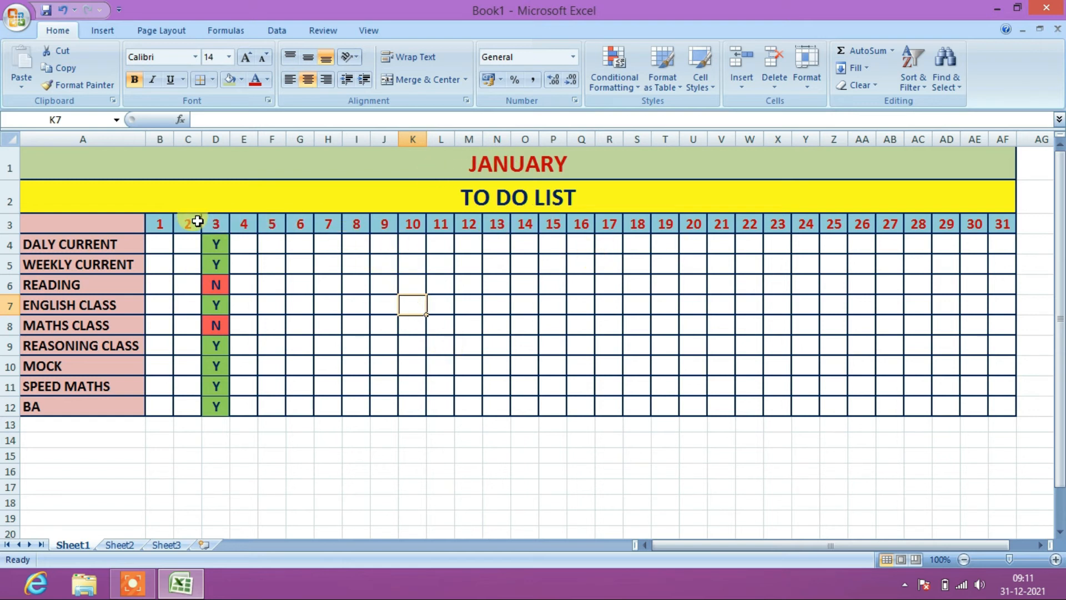
Fill the date header cells 2, 9, 16, 23 and 30 with the standard orange colour.
click(197, 222)
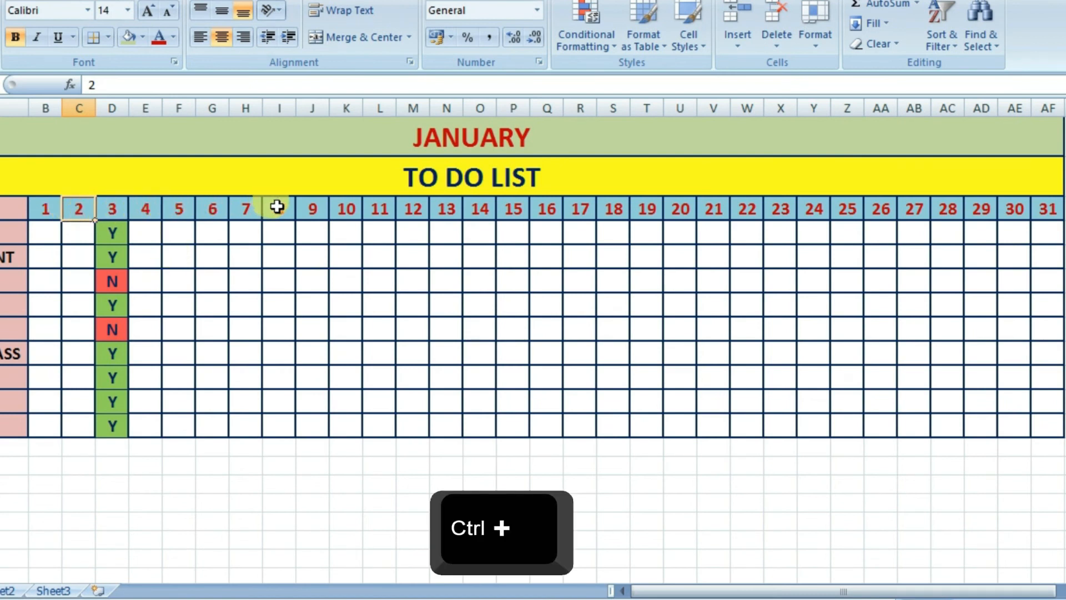
ctrl+click(310, 209)
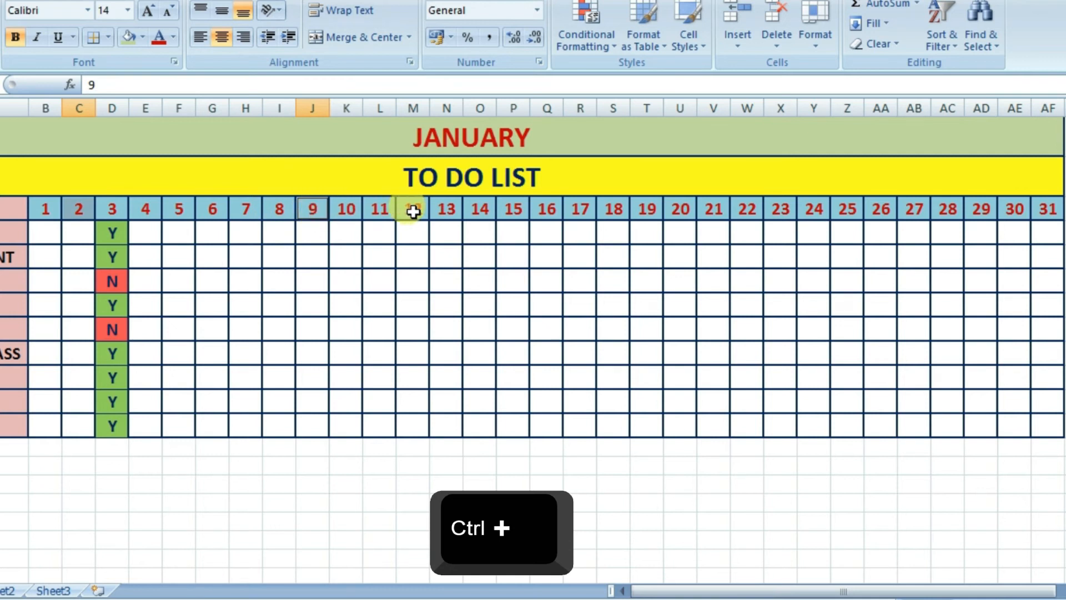
ctrl+click(548, 208)
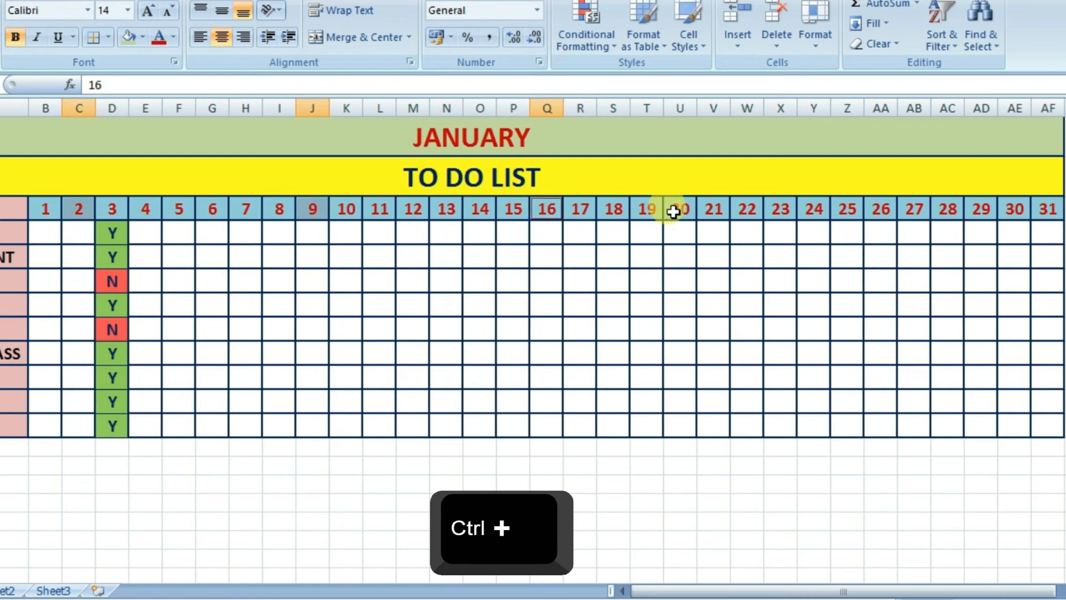
ctrl+click(781, 209)
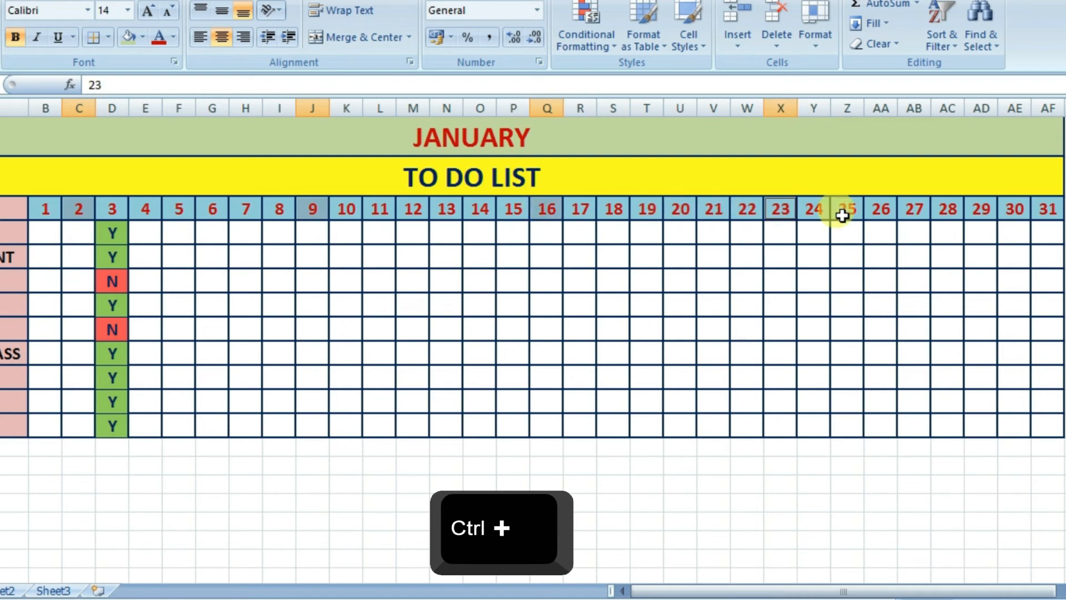
ctrl+click(1016, 209)
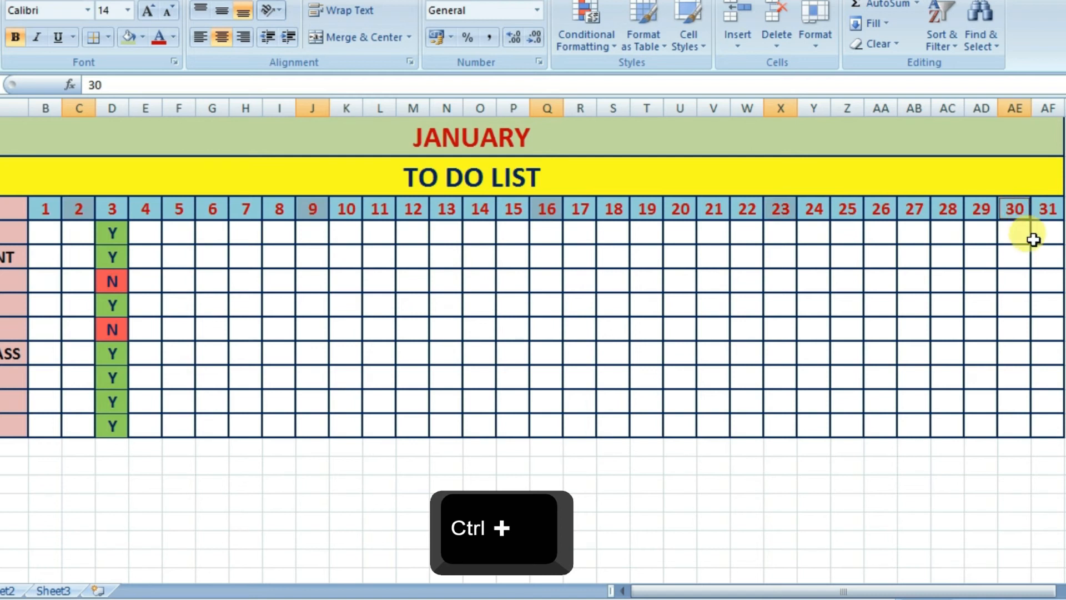
click(142, 37)
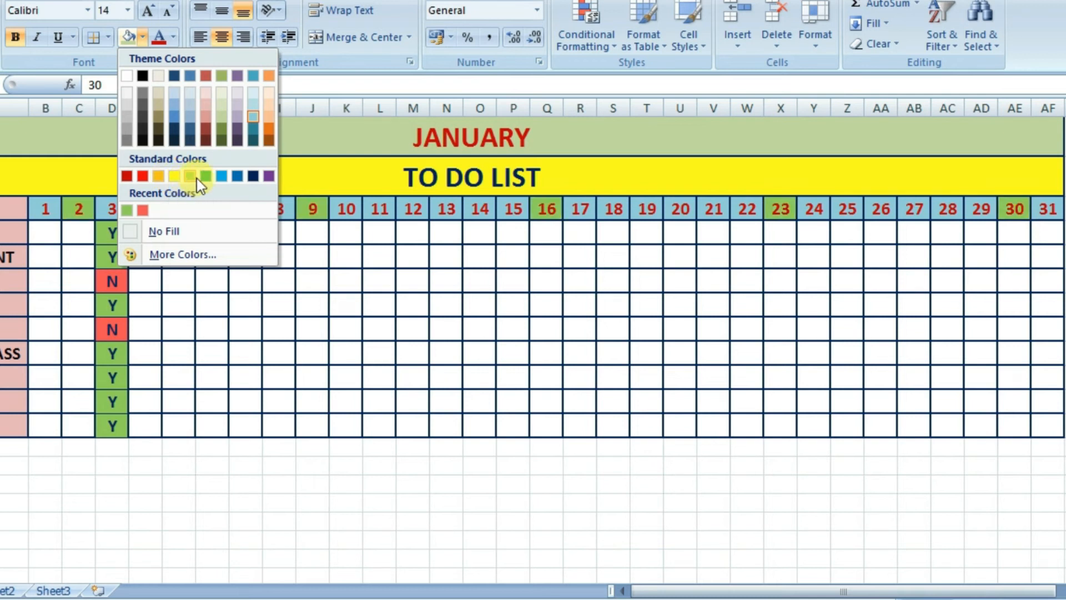
click(159, 177)
click(245, 329)
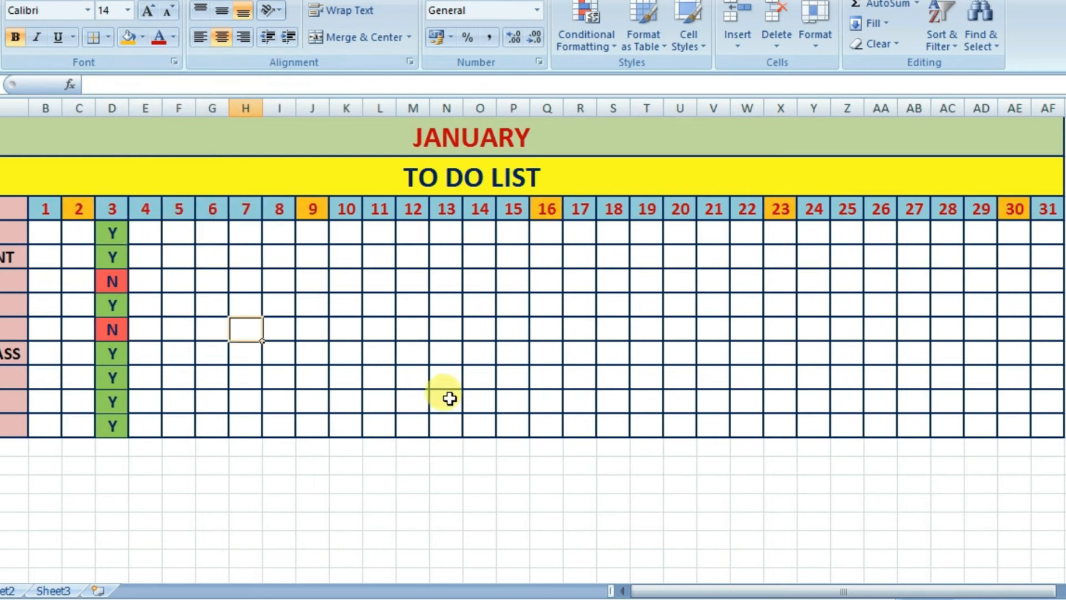
Spell EXAM vertically in the day 12 column, one letter per row from WEEKLY CURRENT to MATHS CLASS.
click(413, 233)
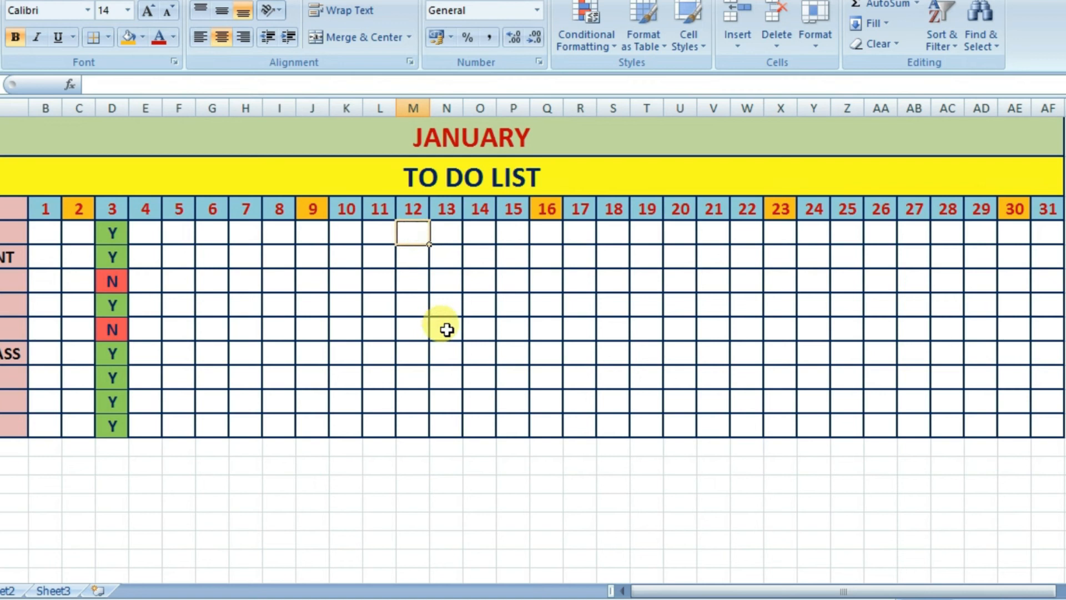
text(E)
key(Return)
text(X)
key(Return)
text(A)
key(Return)
text(M)
click(446, 352)
drag(420, 232, 421, 375)
click(471, 330)
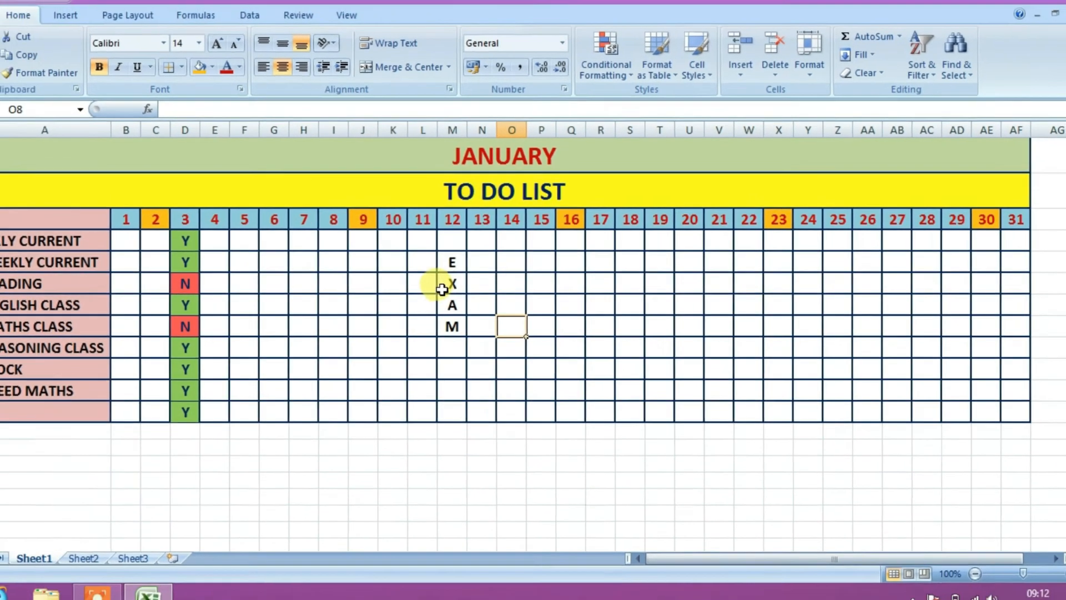
key(Down)
key(Down)
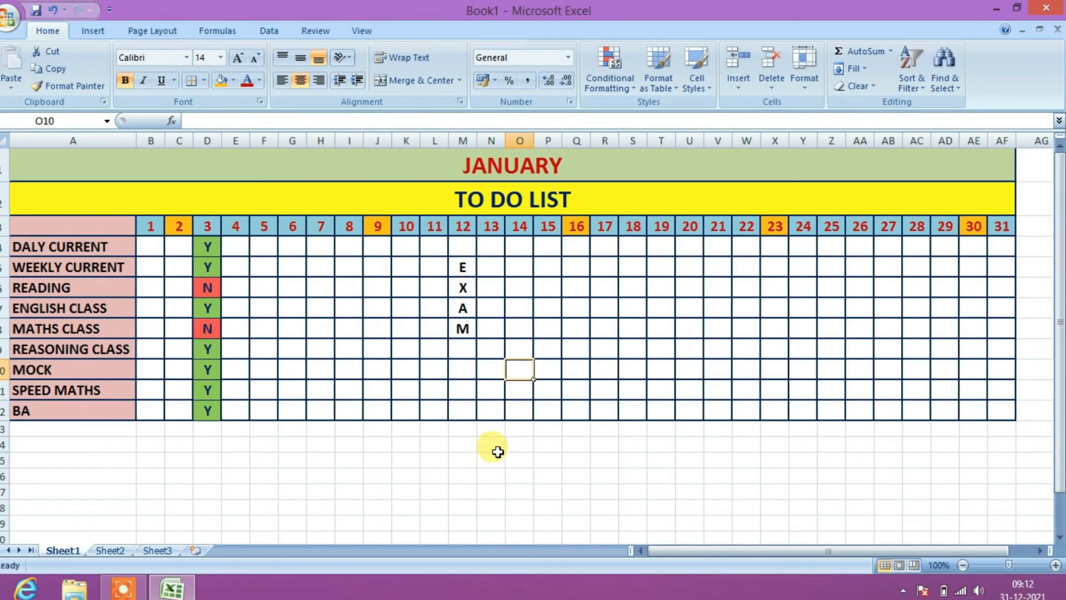
Copy the whole January tracker, from the title rows to BA on day 31, and paste it at A1 of Sheet2.
drag(944, 395, 997, 412)
drag(844, 362, 92, 162)
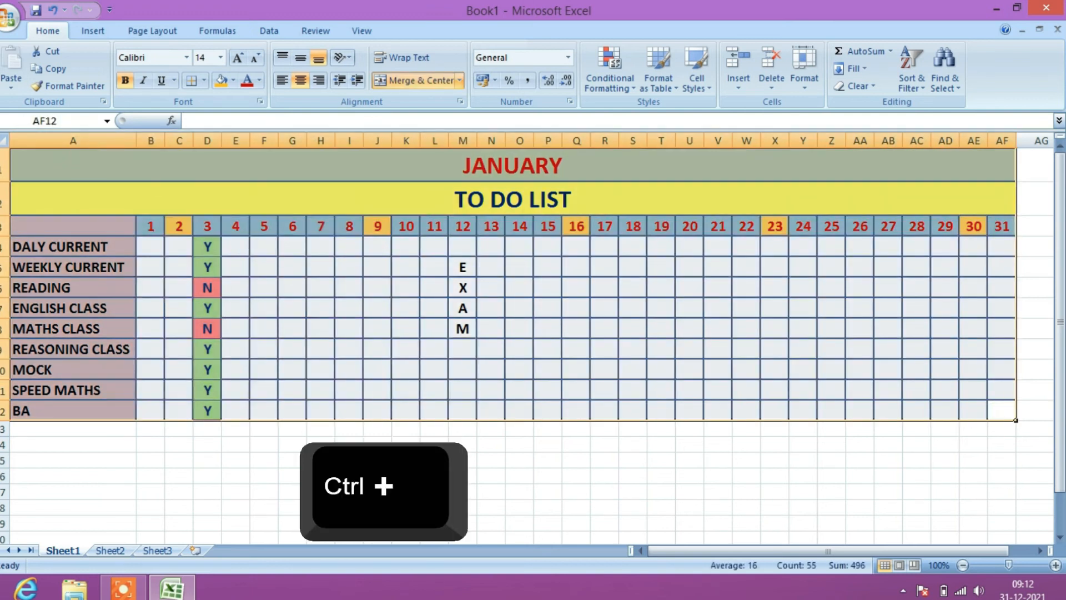
key(ctrl+c)
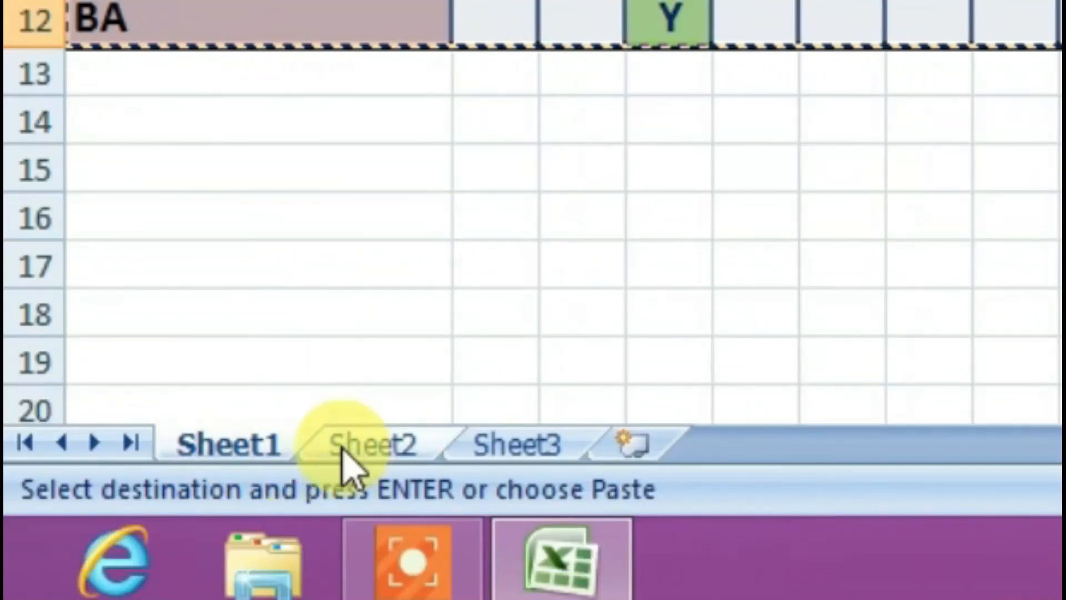
click(106, 550)
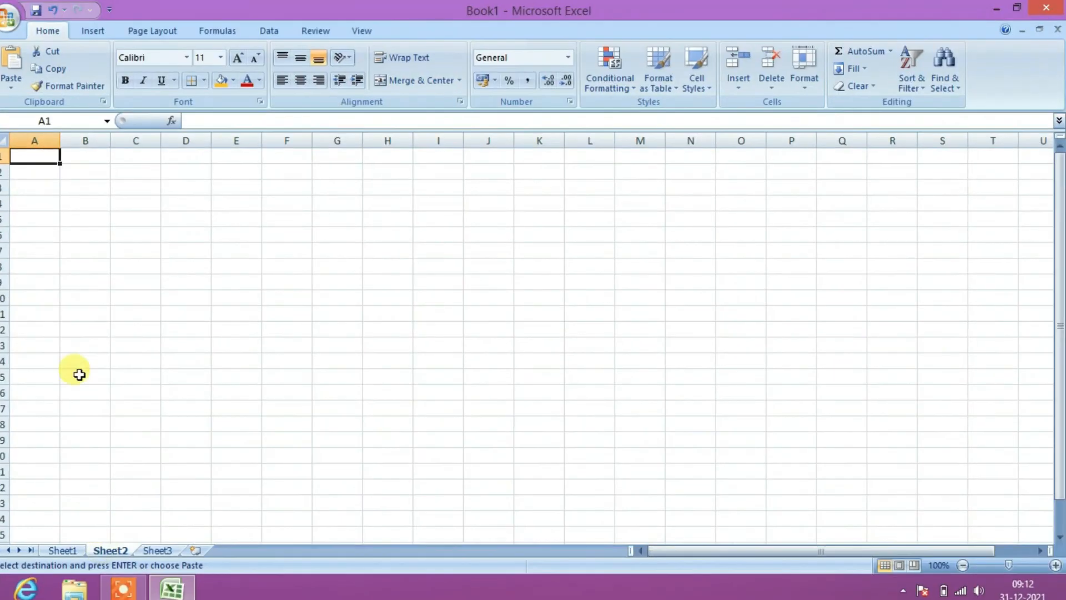
key(ctrl+v)
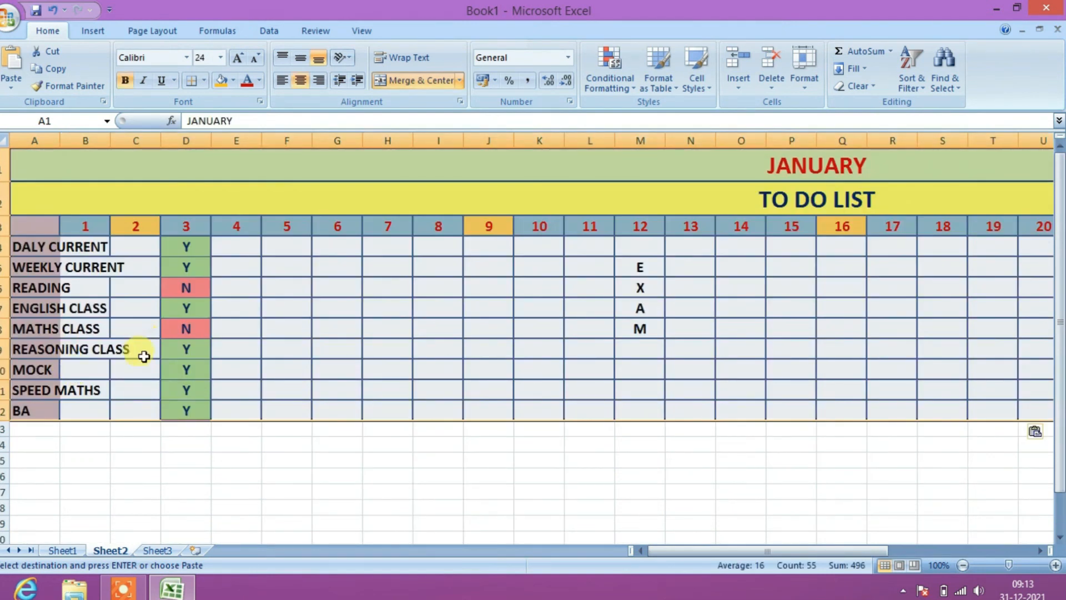
Clear the day 3 marks and the EXAM letters on day 12 from the copied tracker on Sheet2.
click(221, 481)
drag(183, 243, 178, 401)
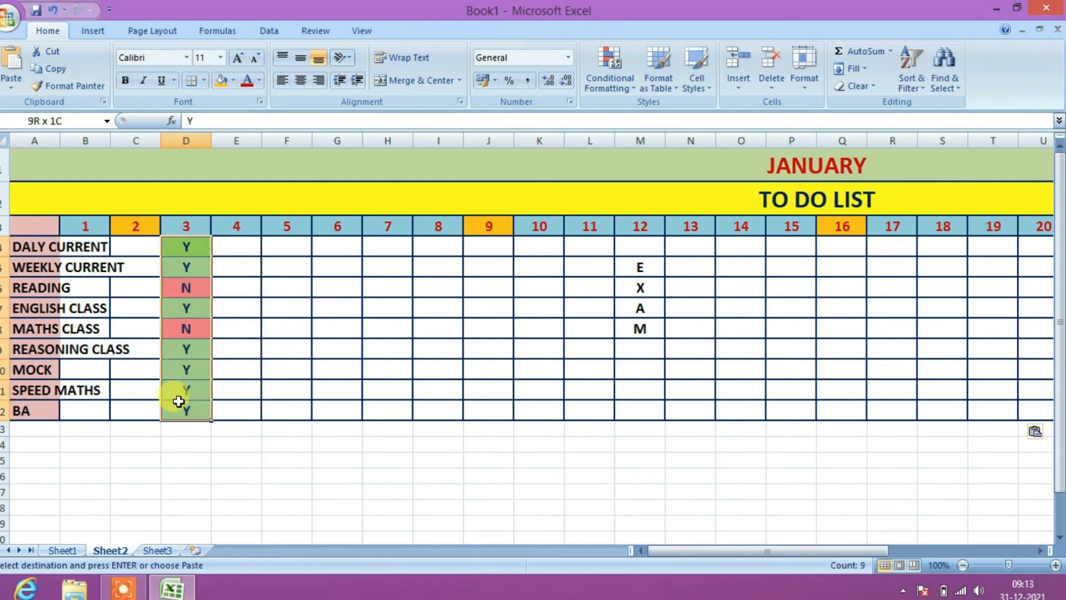
key(Delete)
drag(637, 268, 645, 344)
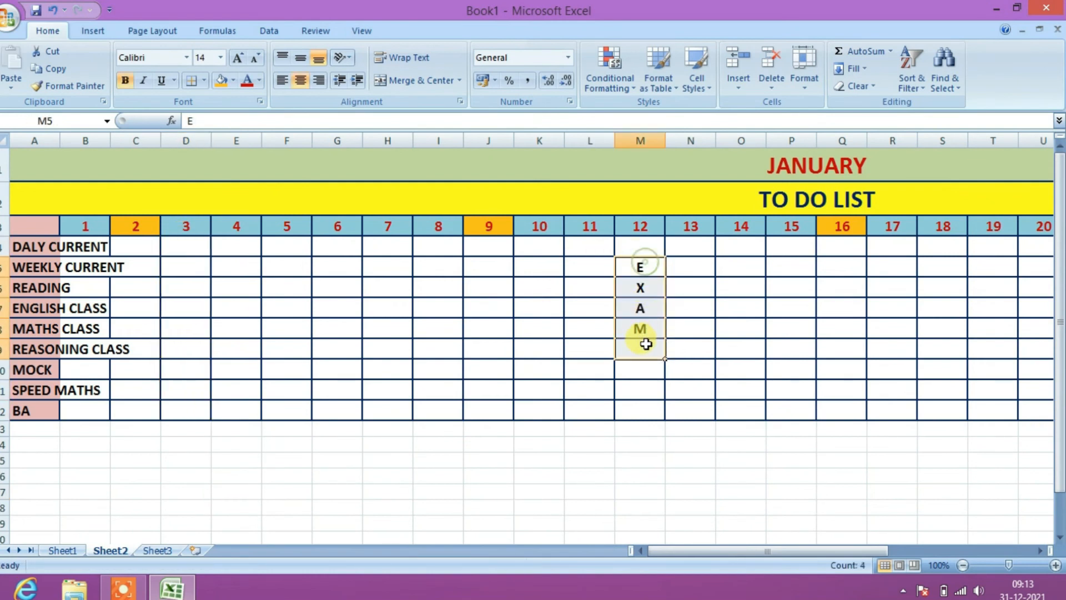
Look through the existing sheets and add two new worksheets after Sheet3.
click(51, 548)
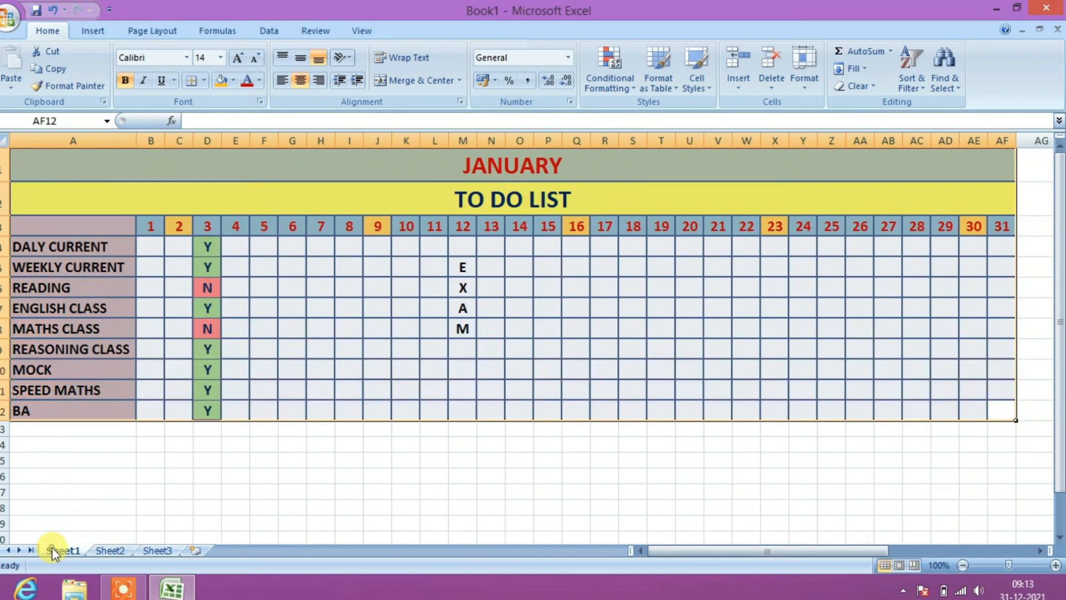
click(109, 549)
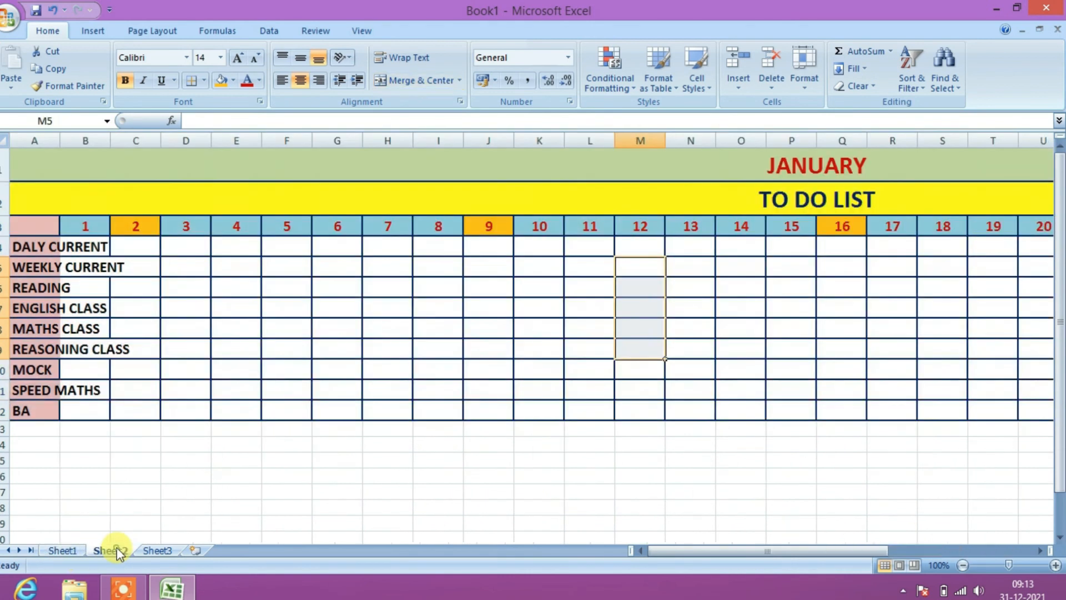
click(148, 550)
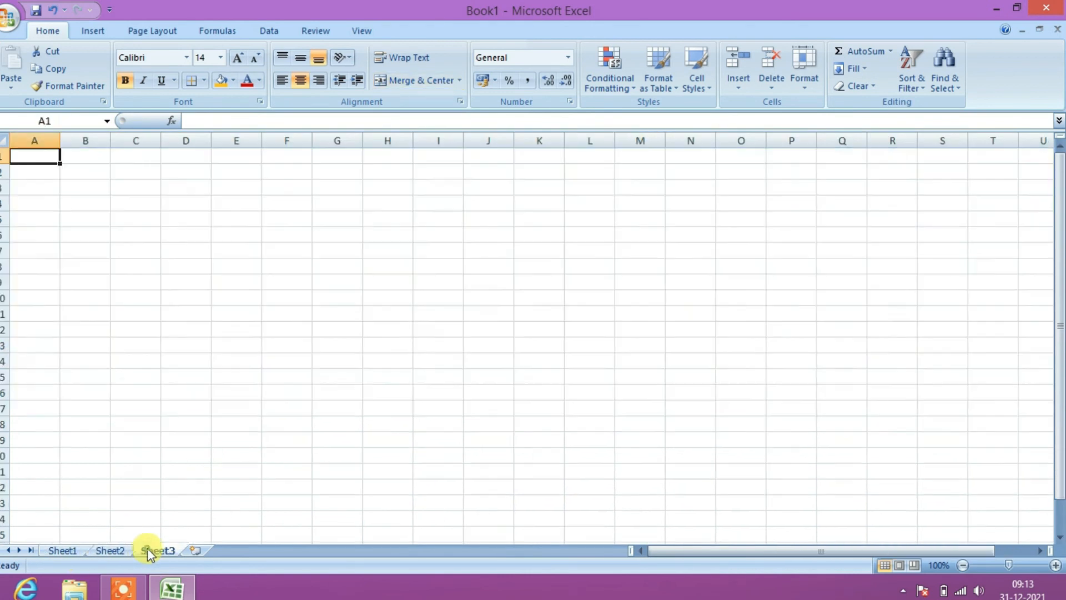
click(195, 551)
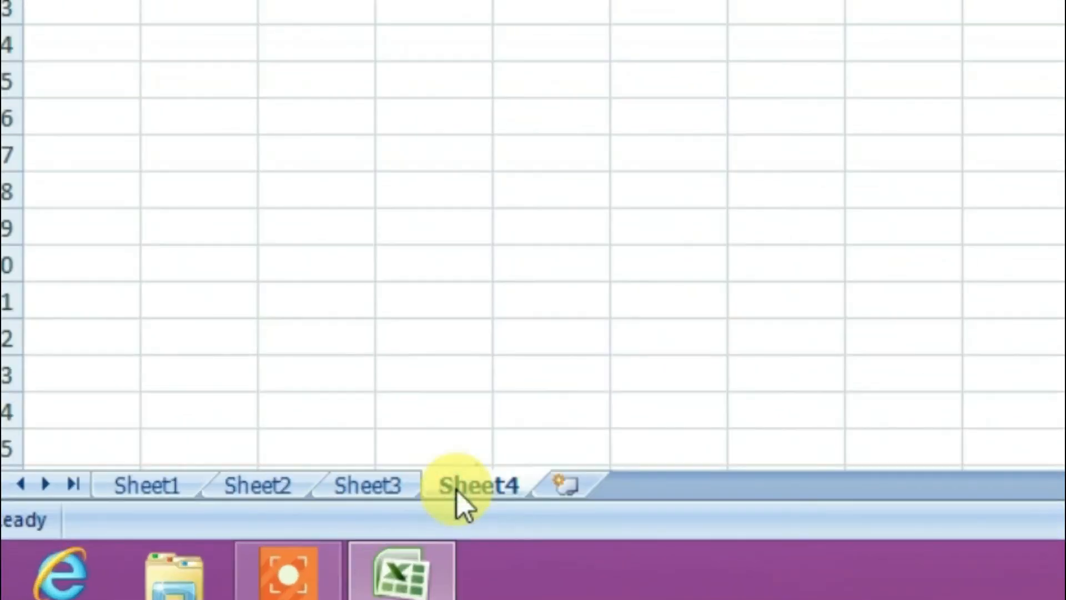
click(571, 491)
On Sheet2, fit column A to the task names and narrow the day columns B to AF equally.
click(257, 484)
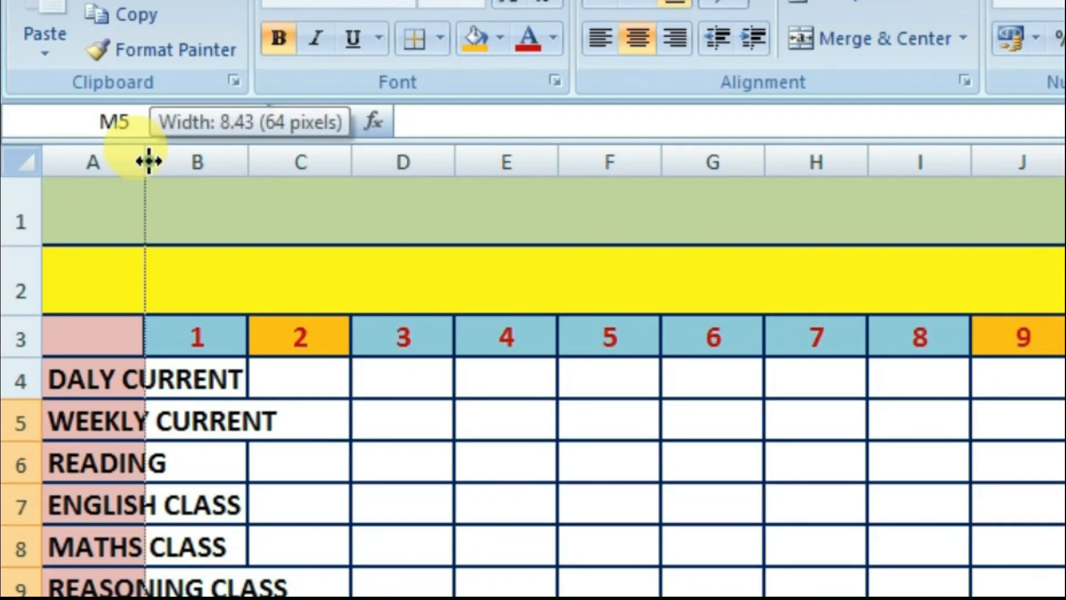
double_click(151, 161)
drag(374, 161, 949, 154)
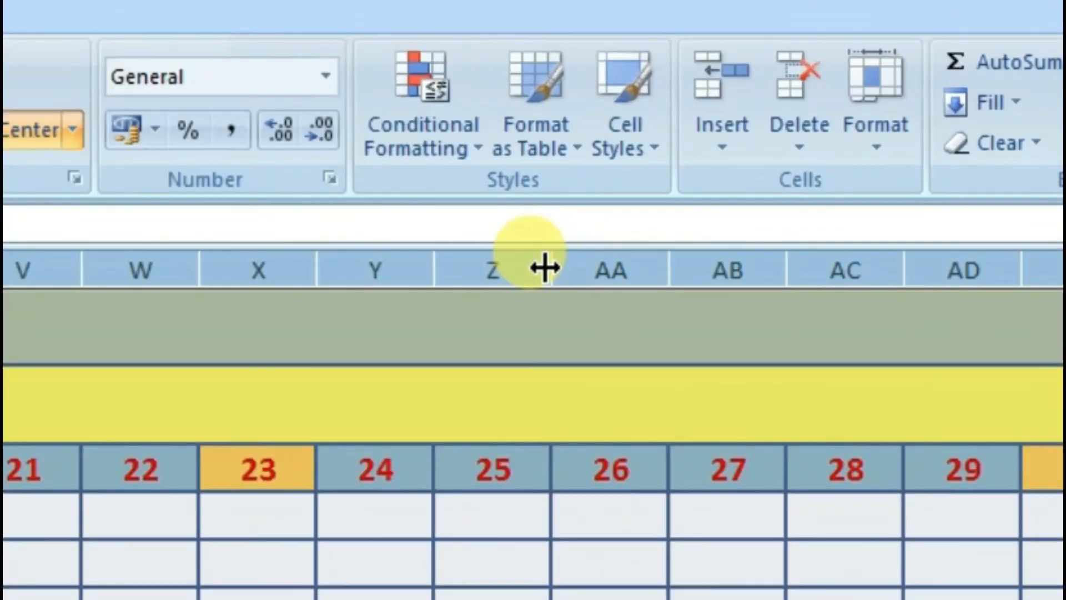
drag(552, 268, 501, 268)
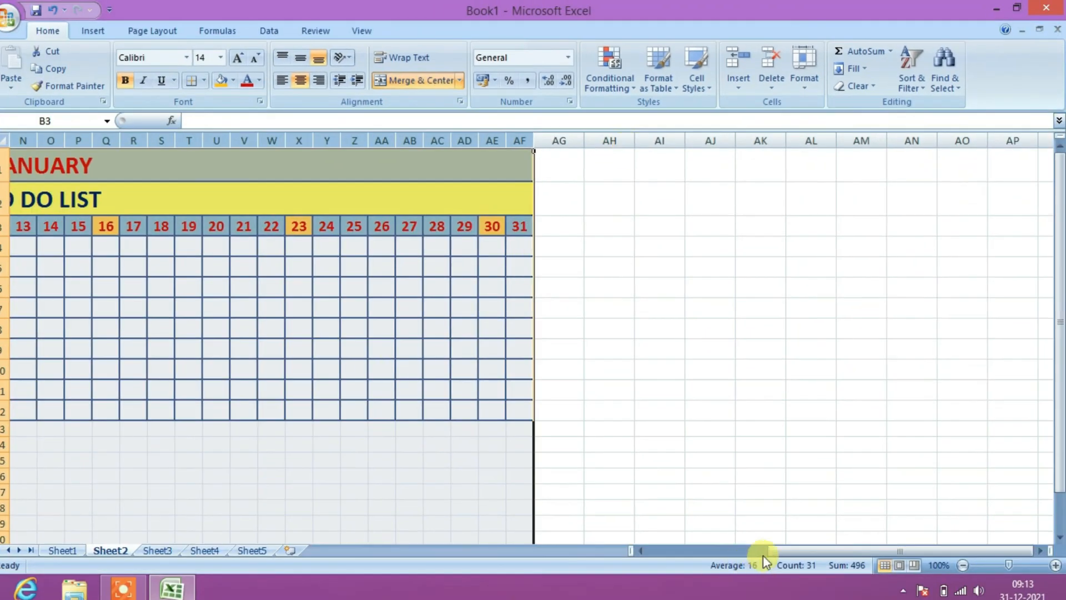
drag(763, 555, 644, 552)
click(316, 492)
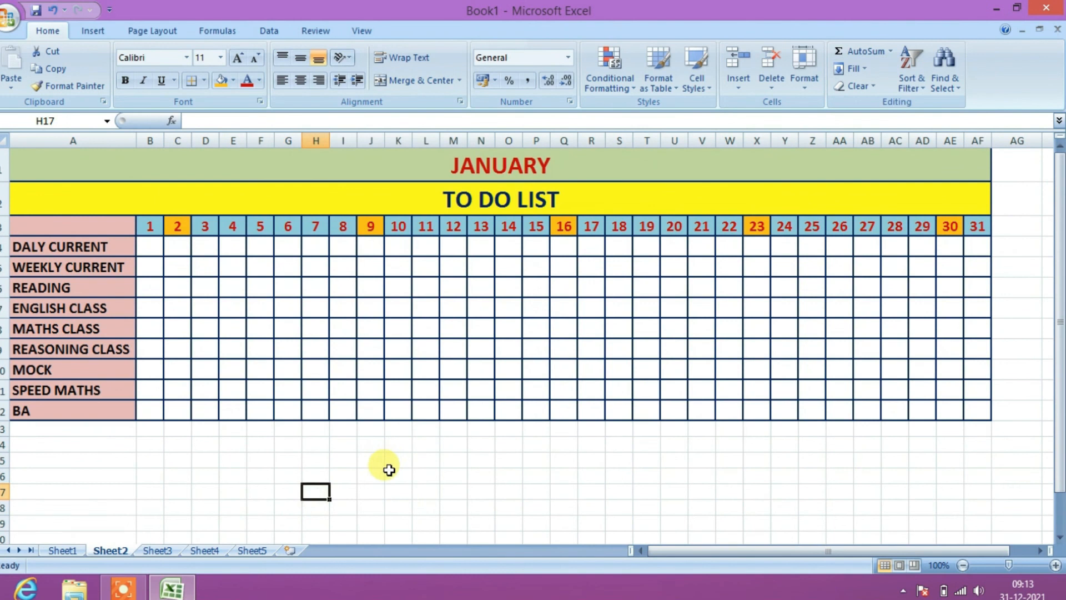
Rename Sheet1 as JANUARY.
right_click(55, 550)
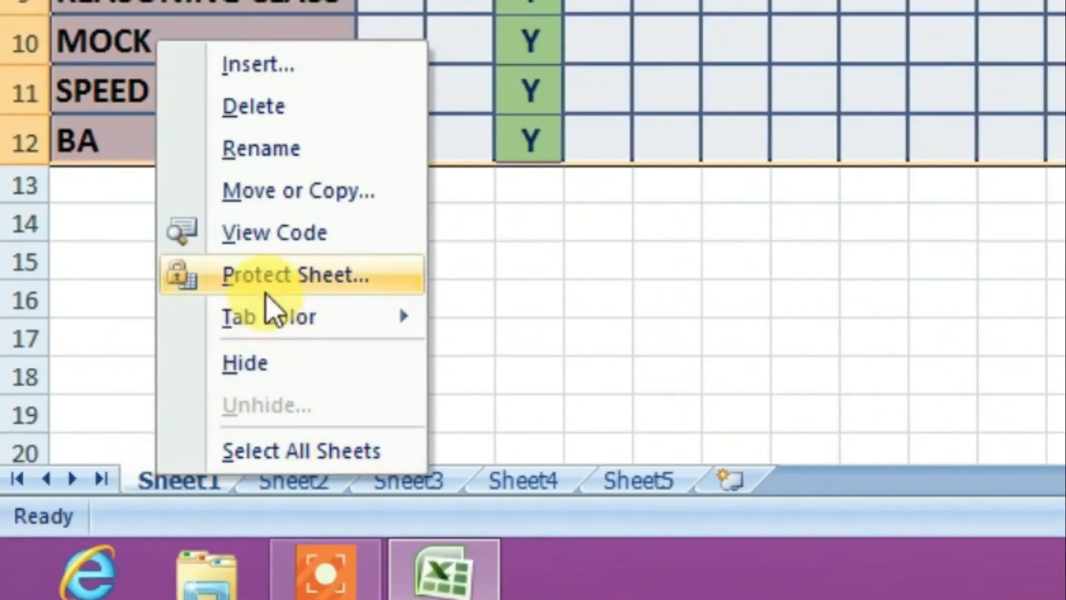
right_click(172, 488)
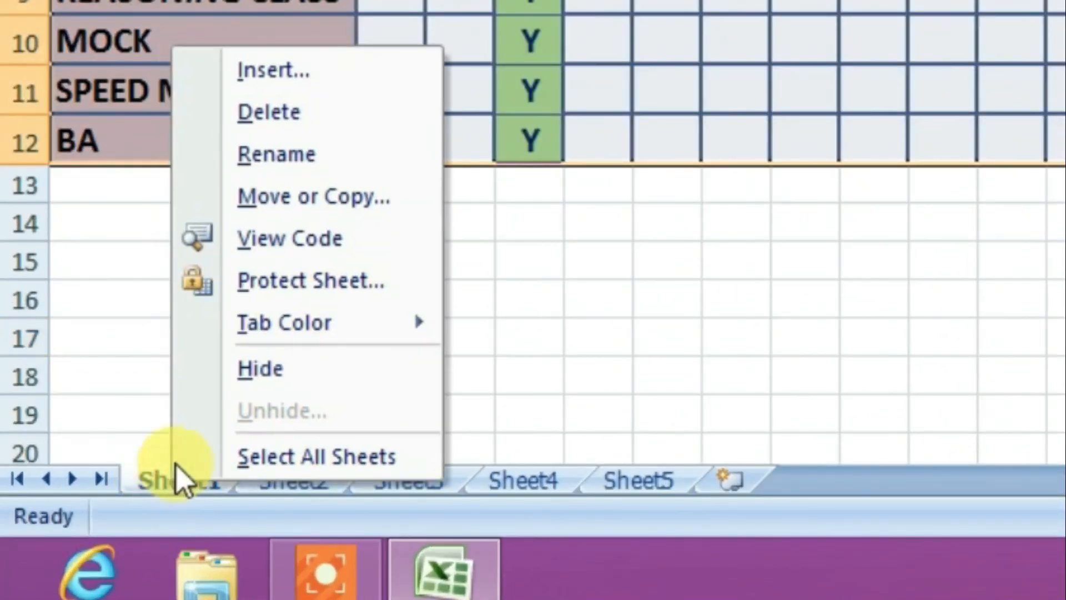
click(314, 156)
text(J)
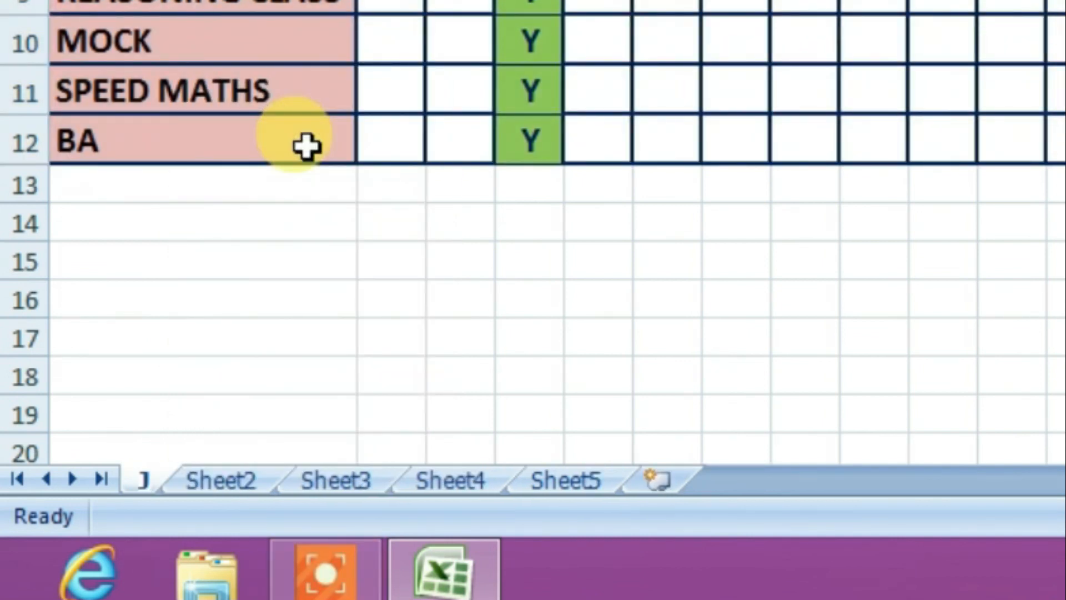
text(ANUARY)
Rename Sheet2 as FEBRUARY.
right_click(333, 479)
click(404, 143)
text(FEB)
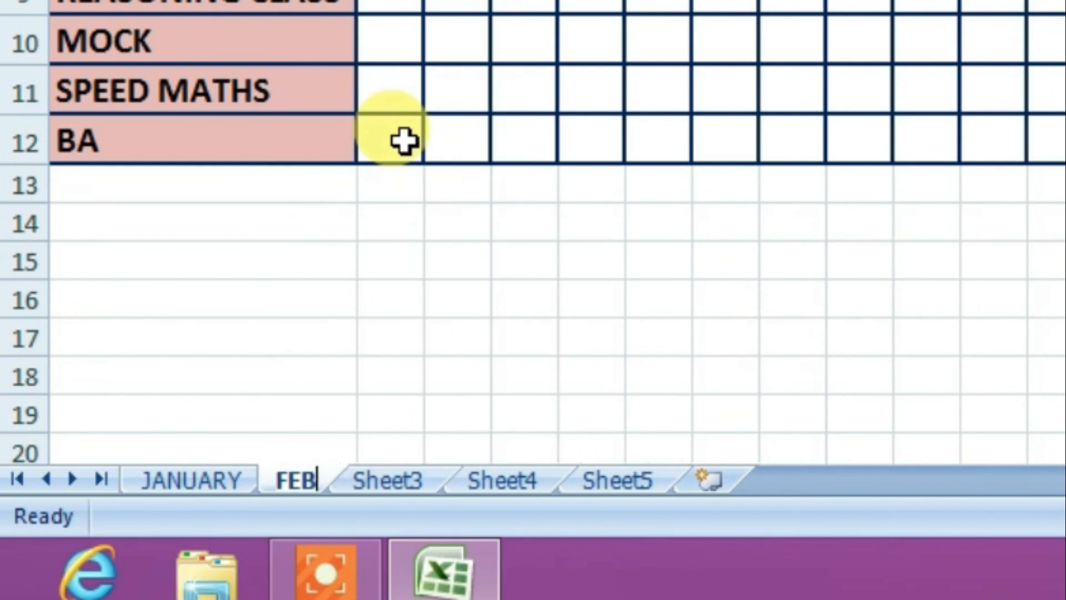
text(RUARY)
key(Return)
Rename Sheet3 as MARCH.
right_click(491, 479)
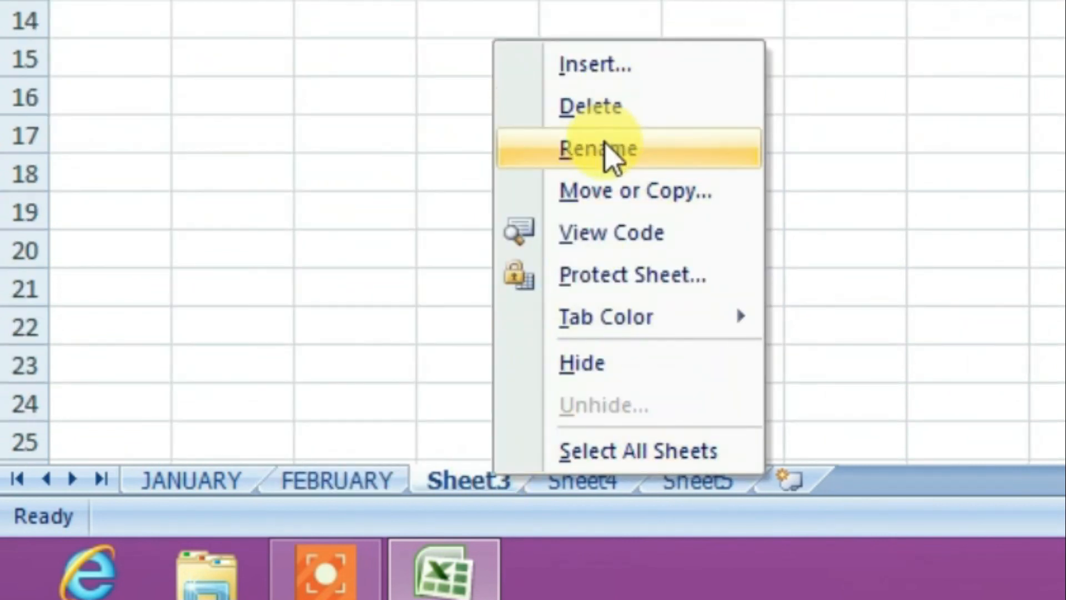
click(607, 145)
text(MARCH)
click(590, 482)
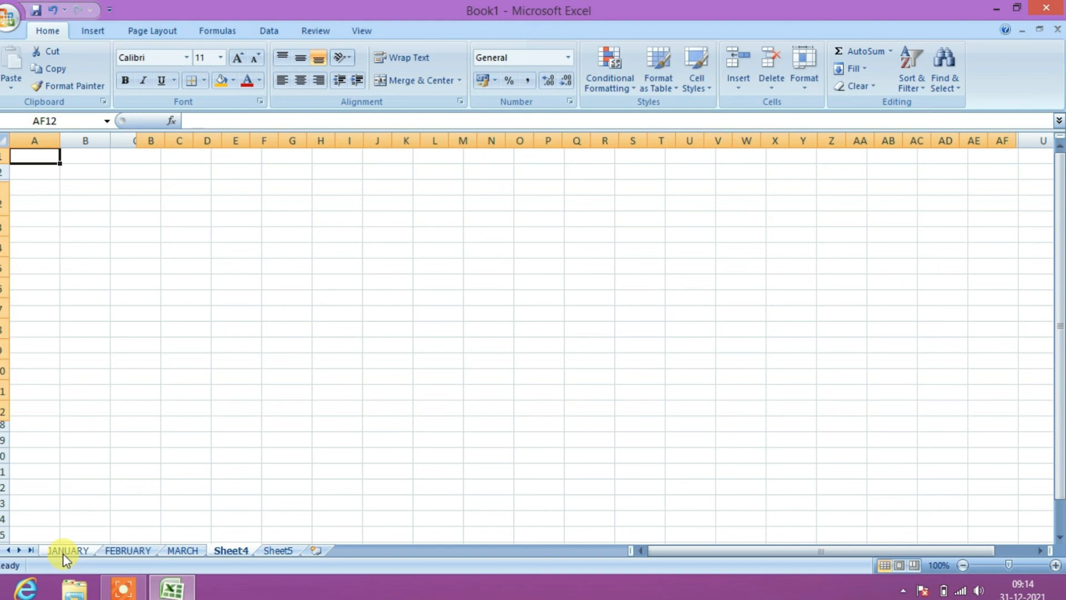
On the FEBRUARY sheet, enter Y for READING, N for ENGLISH CLASS and Y for MATHS CLASS on day 5.
click(192, 479)
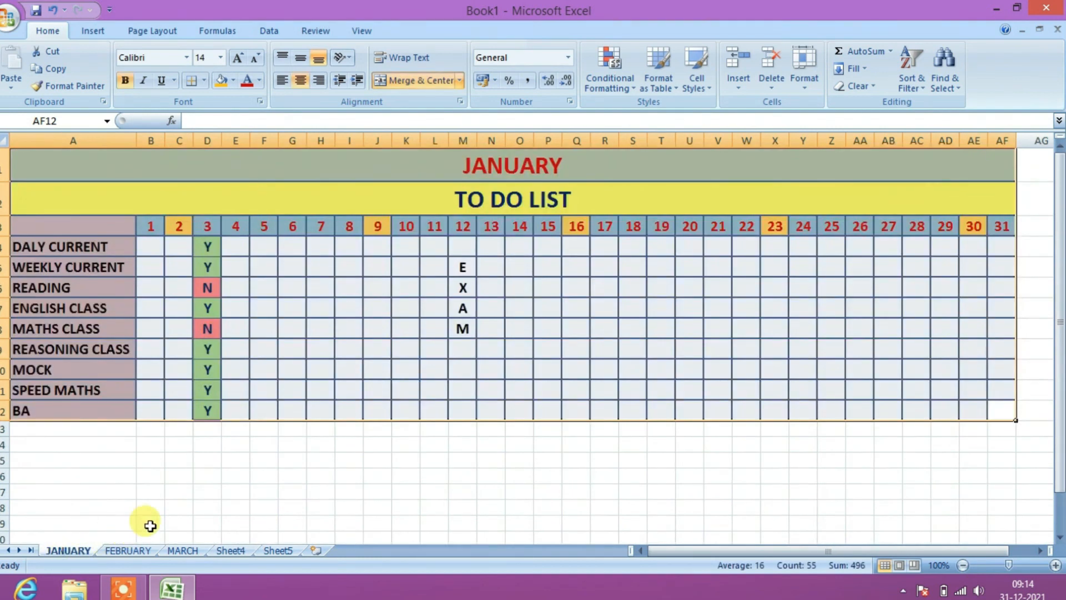
click(150, 525)
click(118, 551)
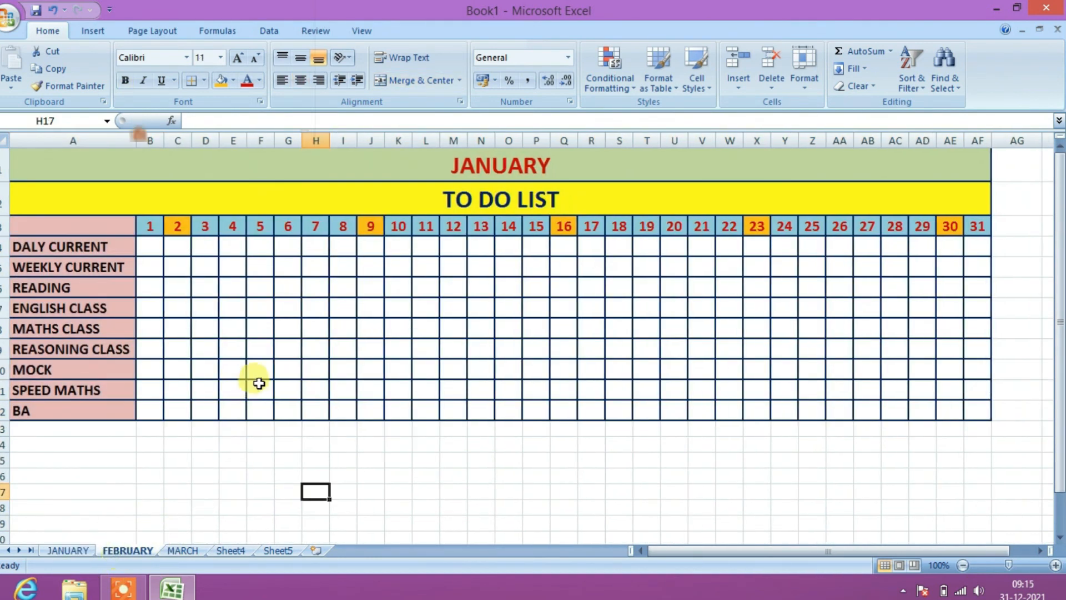
click(273, 286)
text(Y)
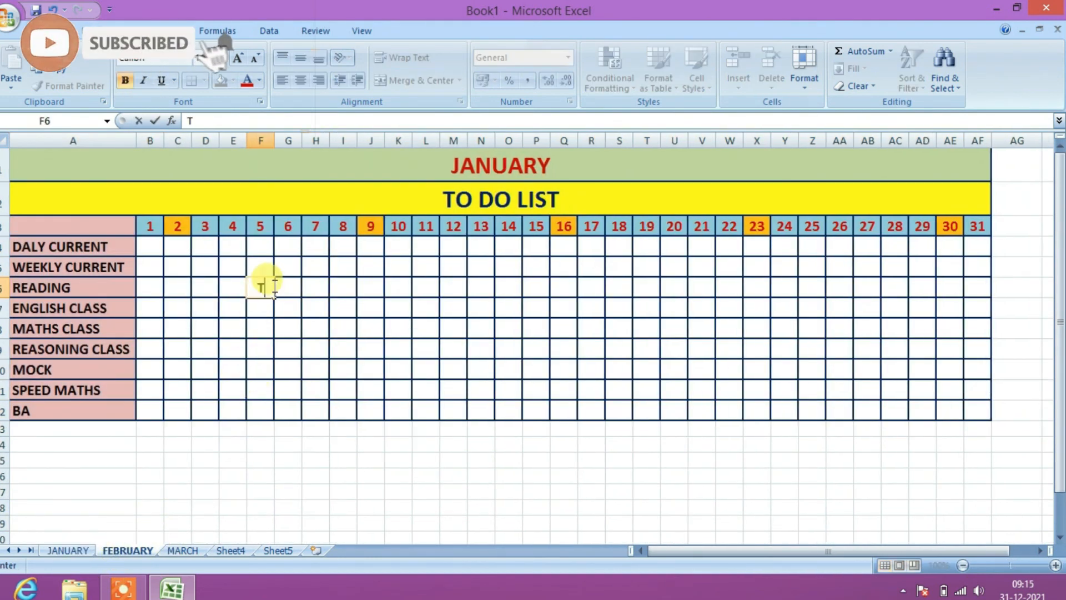
key(Return)
text(N)
key(Return)
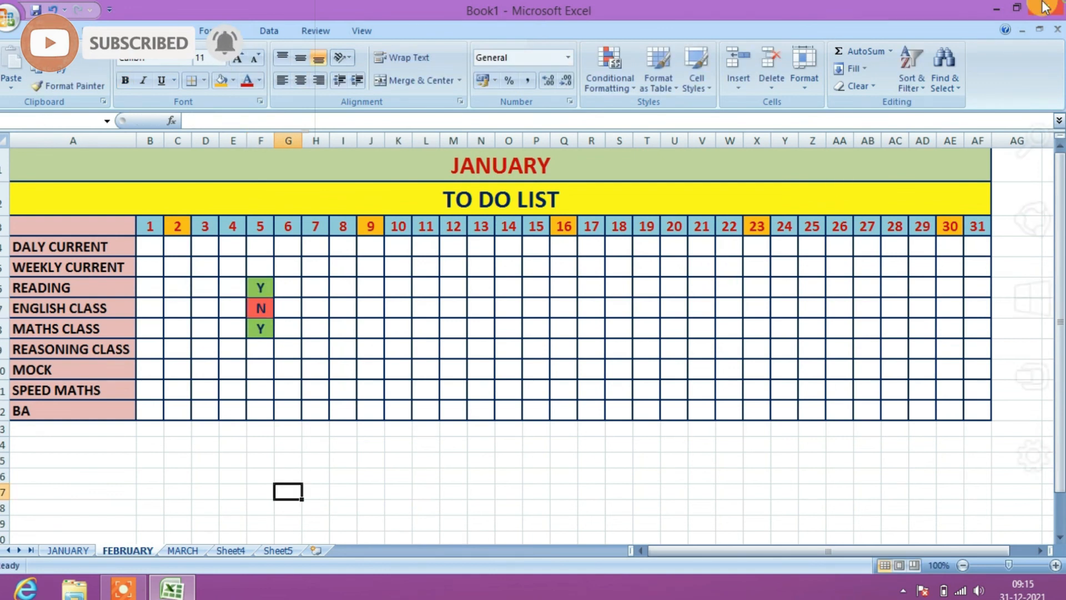
Close the workbook and exit Excel to the desktop.
click(1046, 8)
click(541, 333)
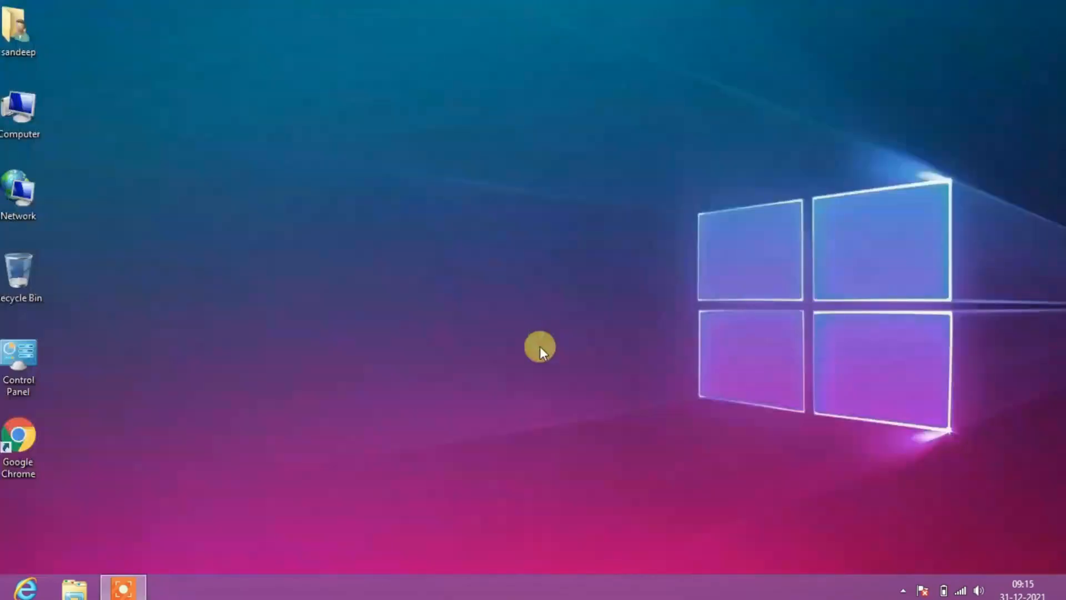